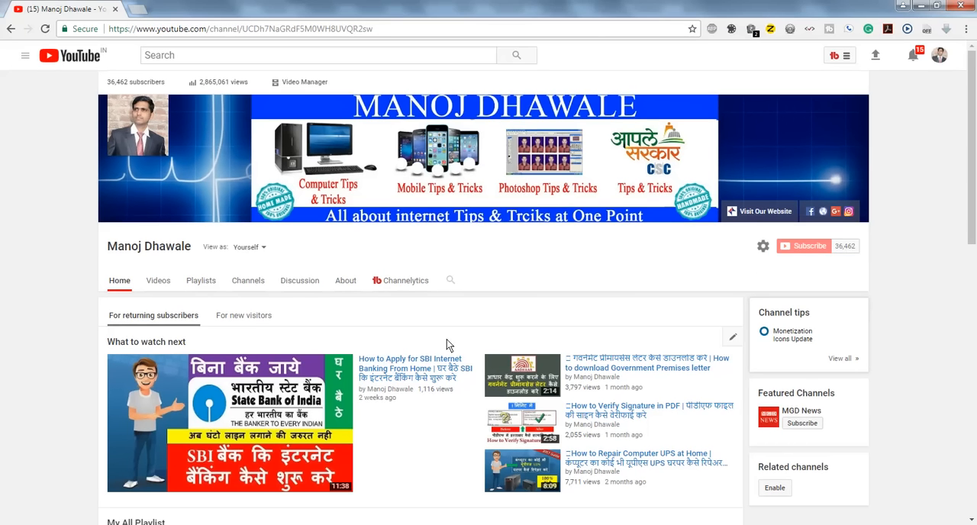
scroll(446, 339, down, 5)
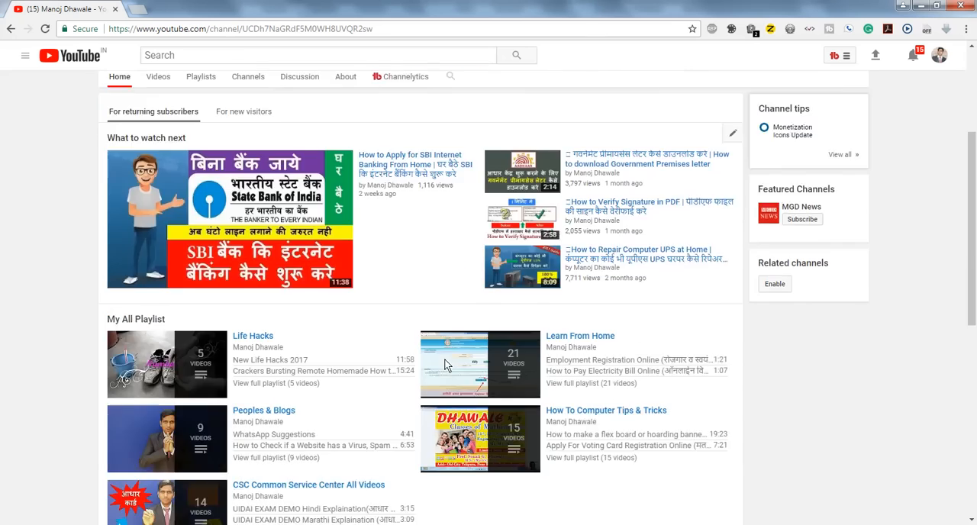
scroll(447, 367, up, 5)
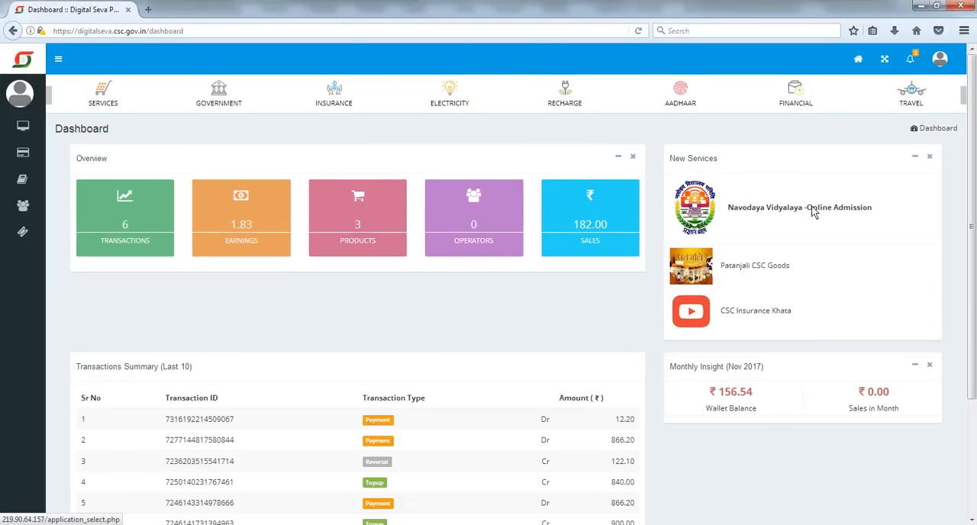
- Open the Navodaya Vidyalaya Online Admission service from the dashboard and read through its eligibility criteria
click(813, 212)
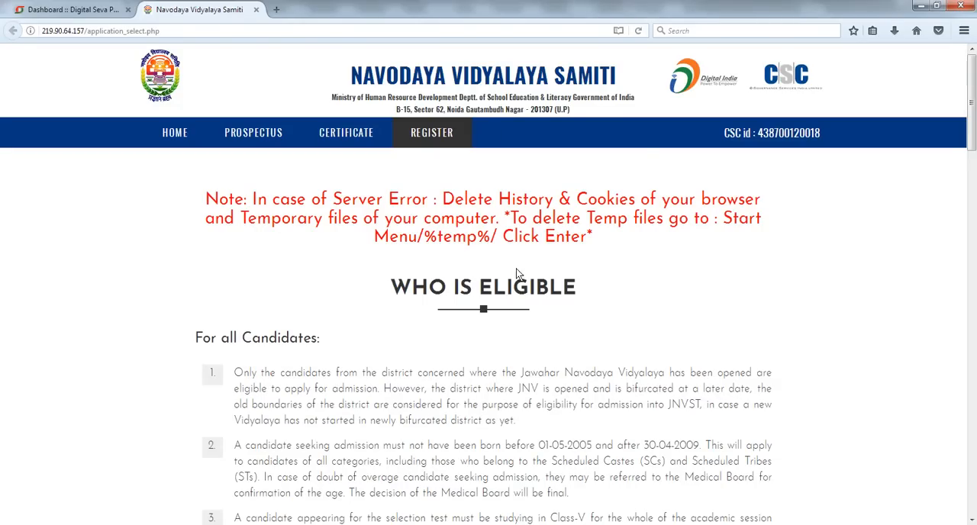
scroll(503, 221, down, 12)
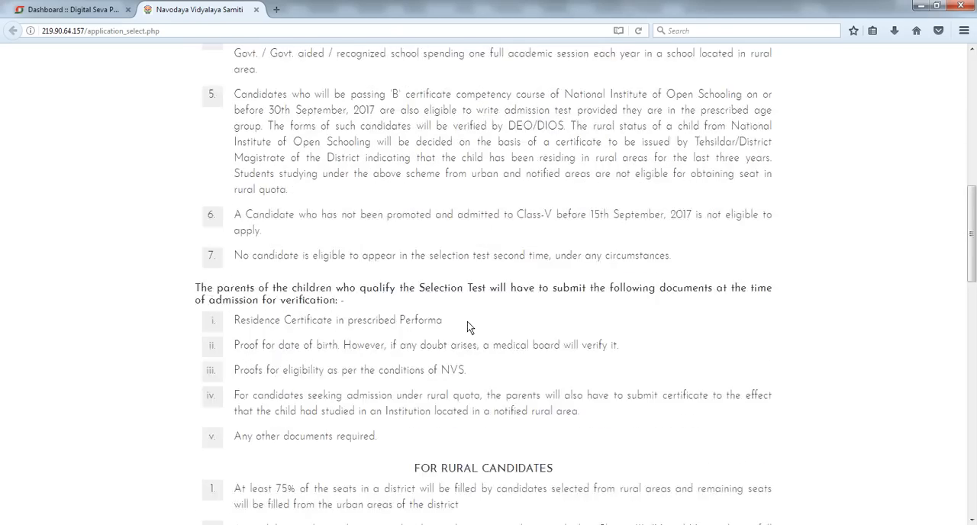
scroll(465, 331, down, 10)
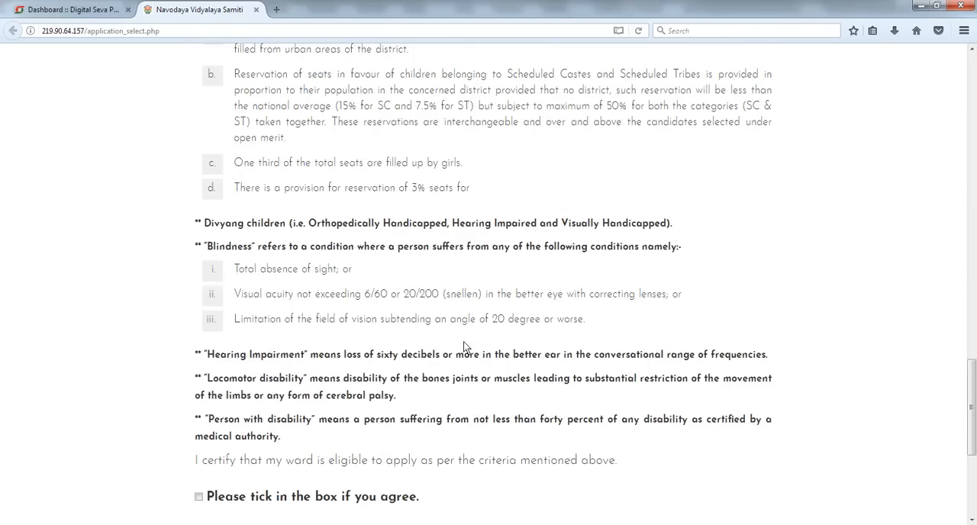
scroll(456, 347, up, 12)
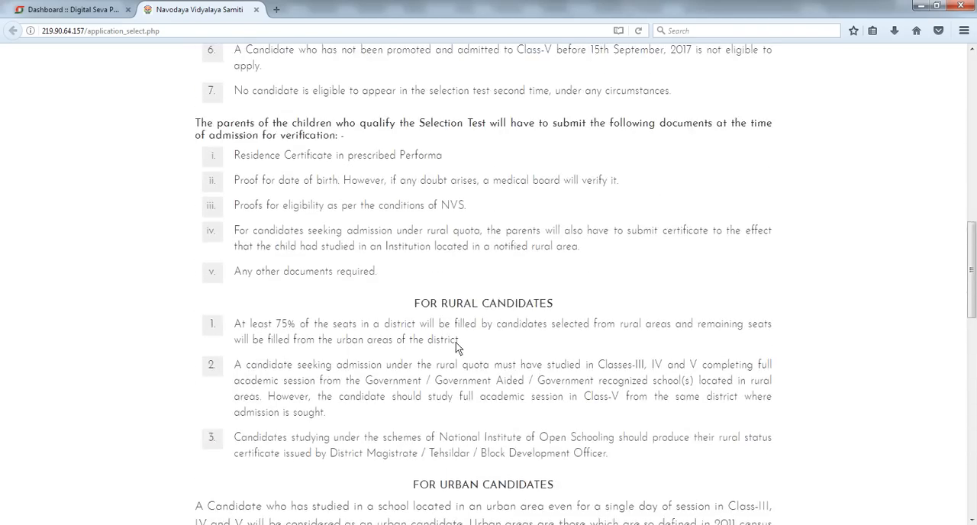
scroll(456, 348, up, 2)
scroll(457, 348, up, 5)
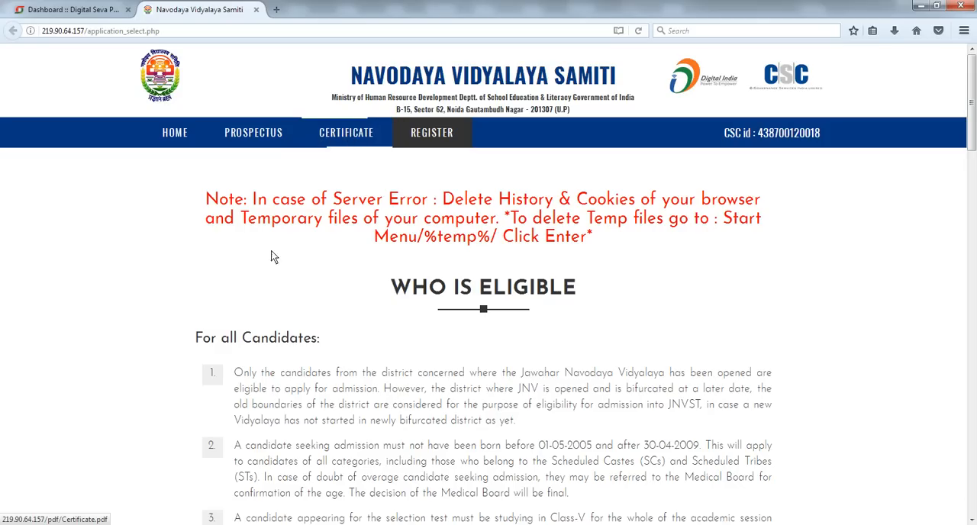
- Open the blank certificate PDF from the admission page and review its fields
click(131, 524)
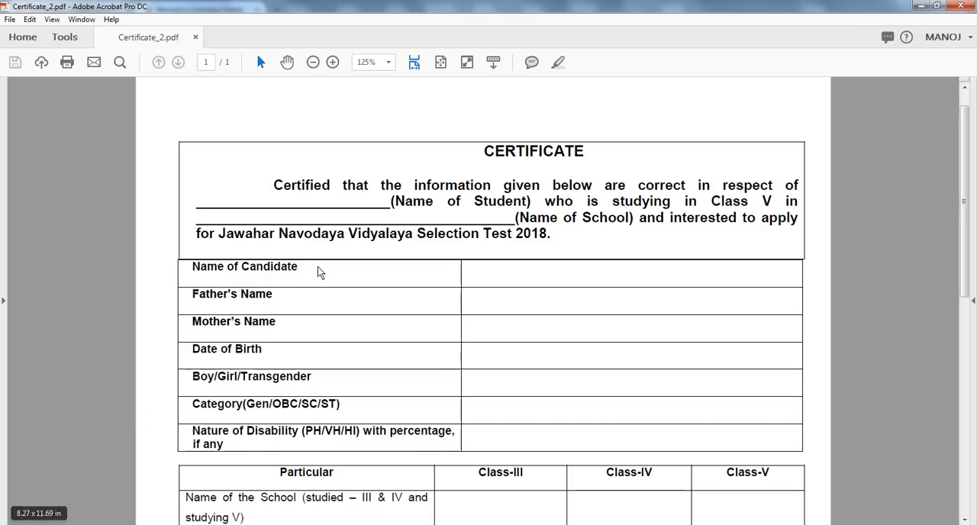
scroll(558, 264, down, 10)
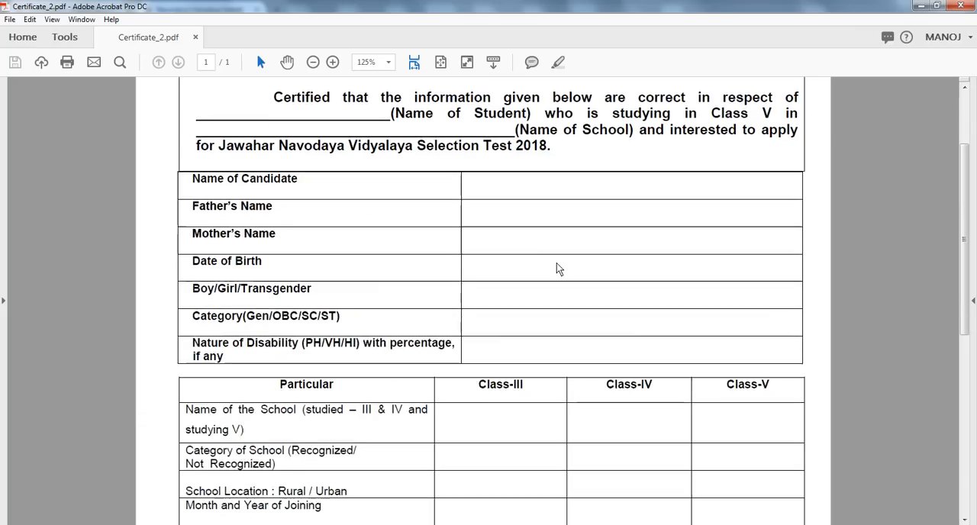
scroll(555, 277, down, 4)
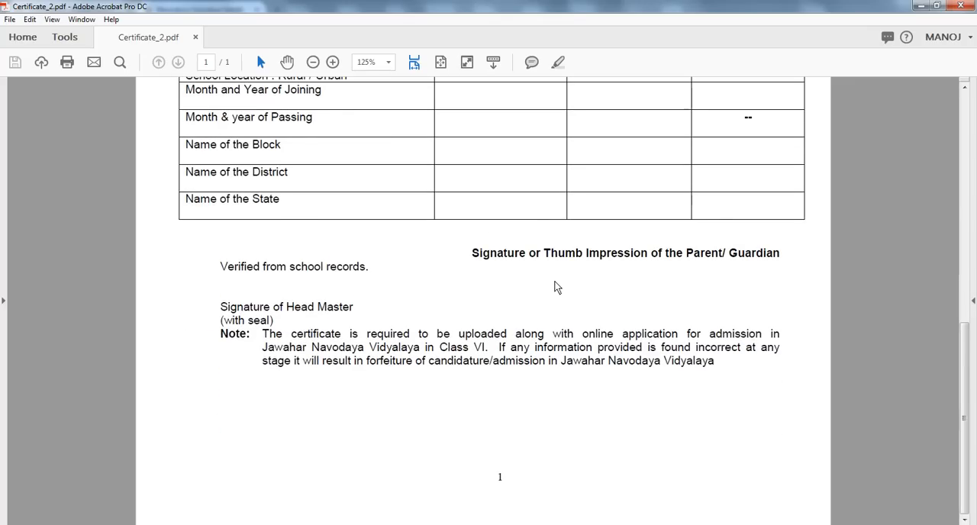
scroll(555, 289, up, 5)
scroll(556, 292, up, 10)
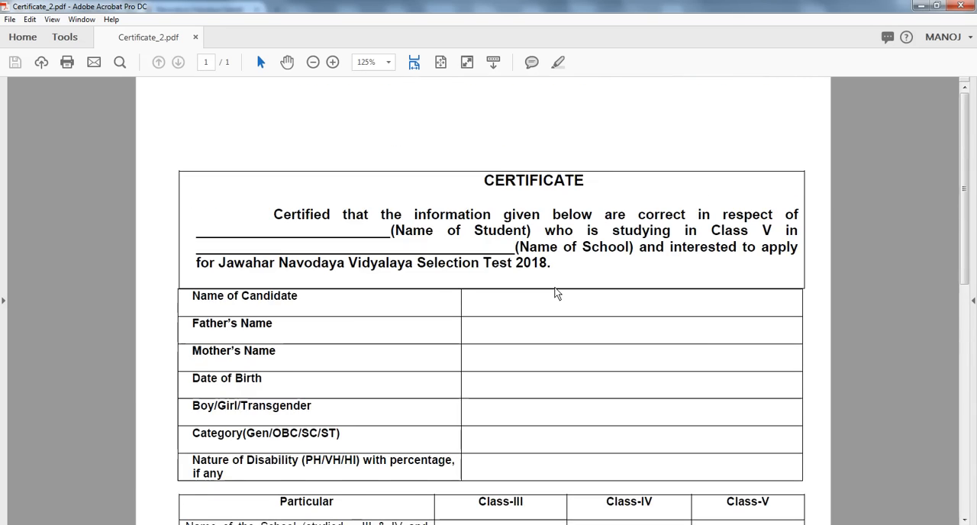
ctrl+scroll(555, 294, up, 1)
scroll(557, 295, down, 3)
scroll(557, 295, down, 12)
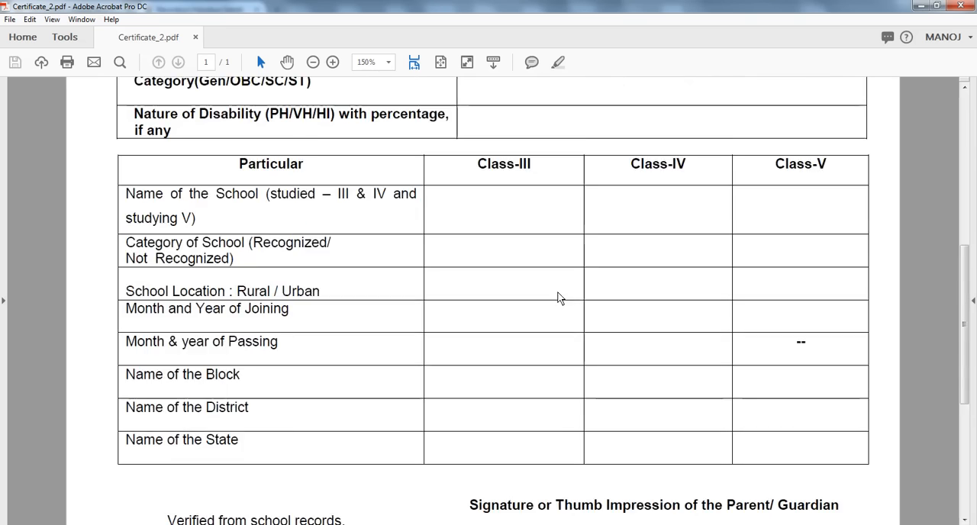
scroll(558, 297, up, 12)
scroll(565, 299, up, 5)
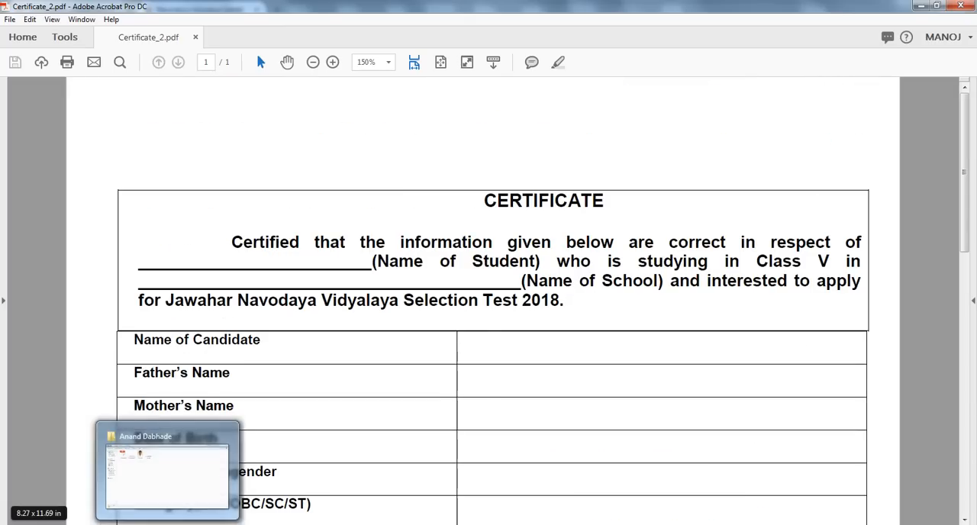
- Review the candidate's prepared files: photo, signature, parent's signature and certificate
click(163, 462)
click(271, 116)
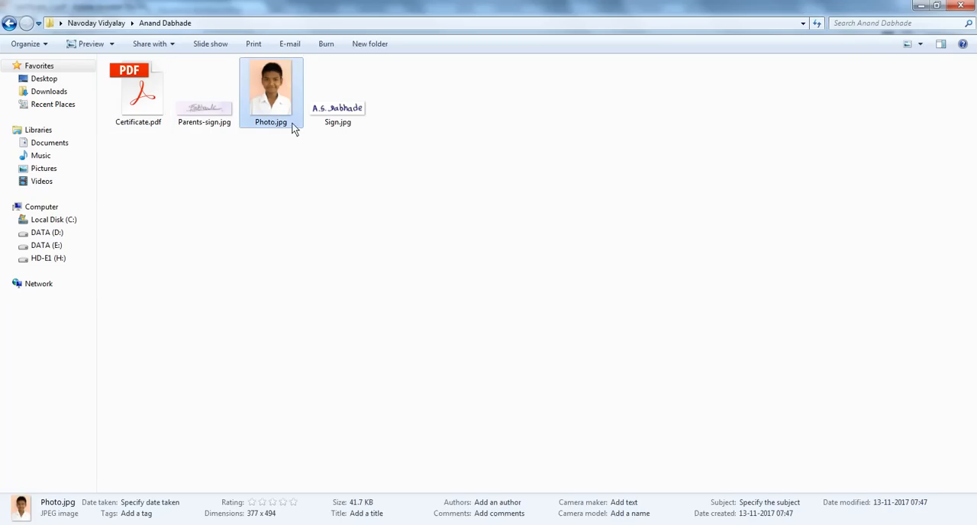
click(340, 116)
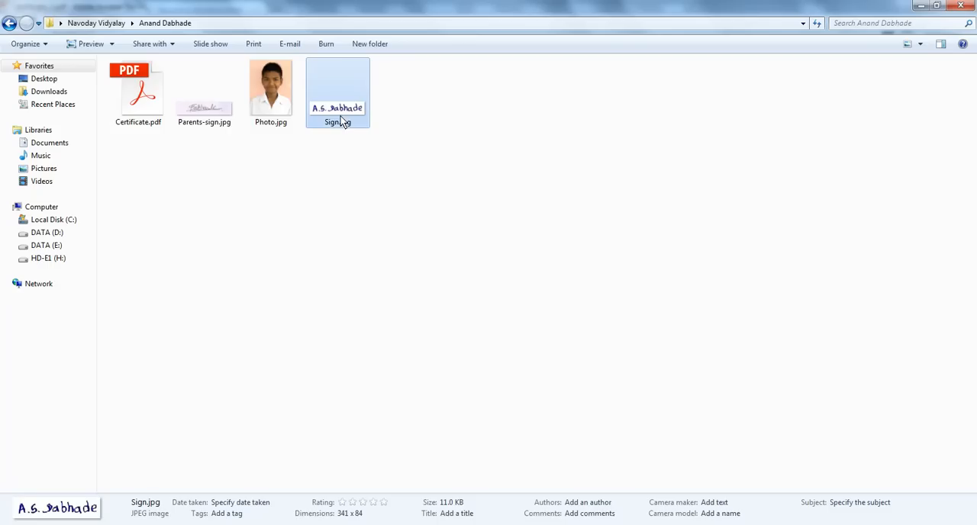
click(225, 123)
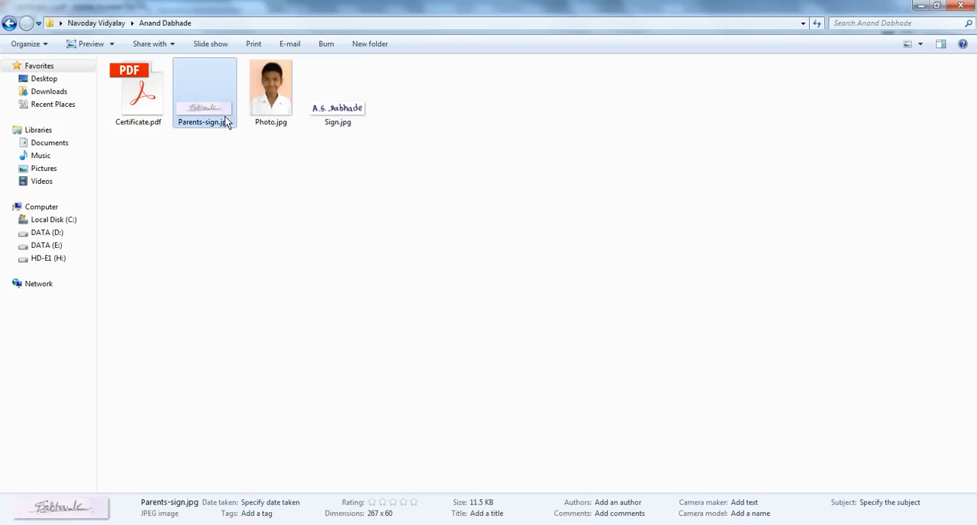
click(159, 120)
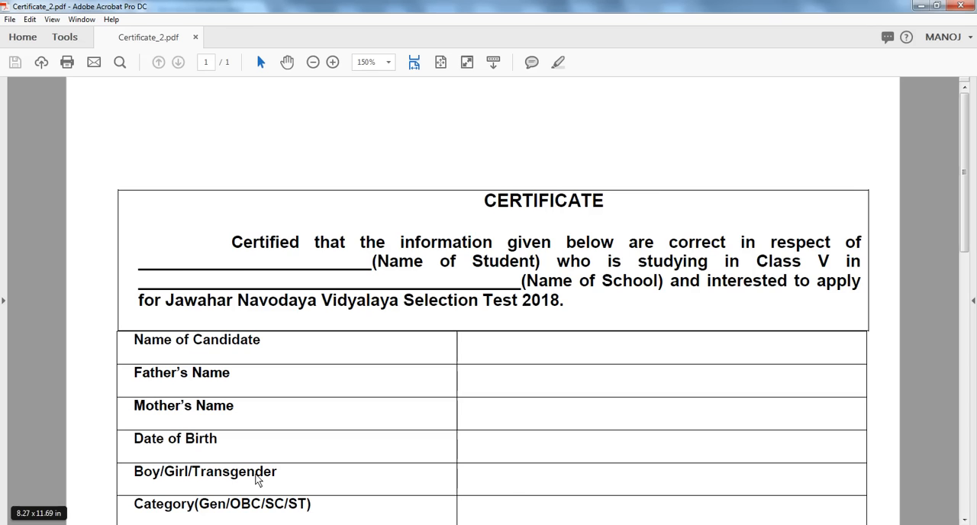
scroll(468, 327, down, 5)
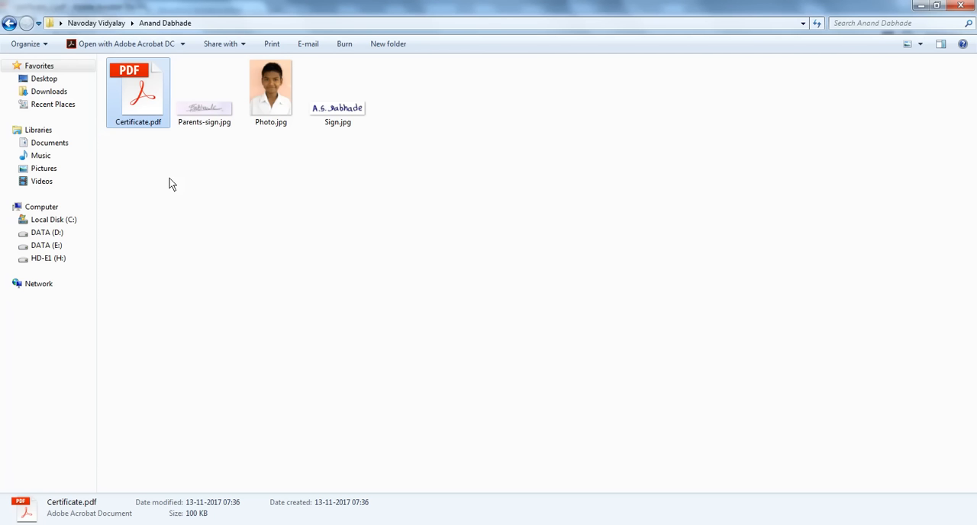
- Open the filled Certificate.pdf and read through its entries, signatures and stamp
double_click(144, 89)
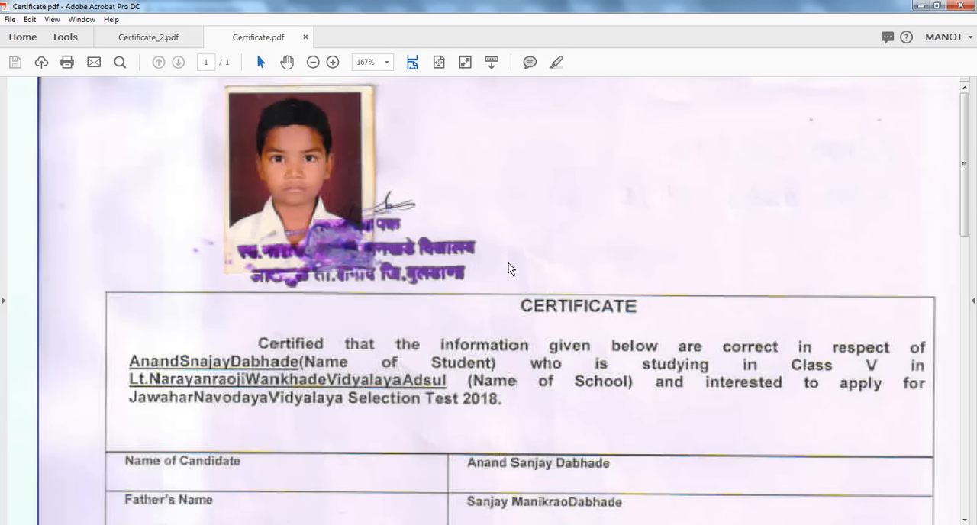
scroll(509, 275, down, 10)
scroll(507, 278, down, 8)
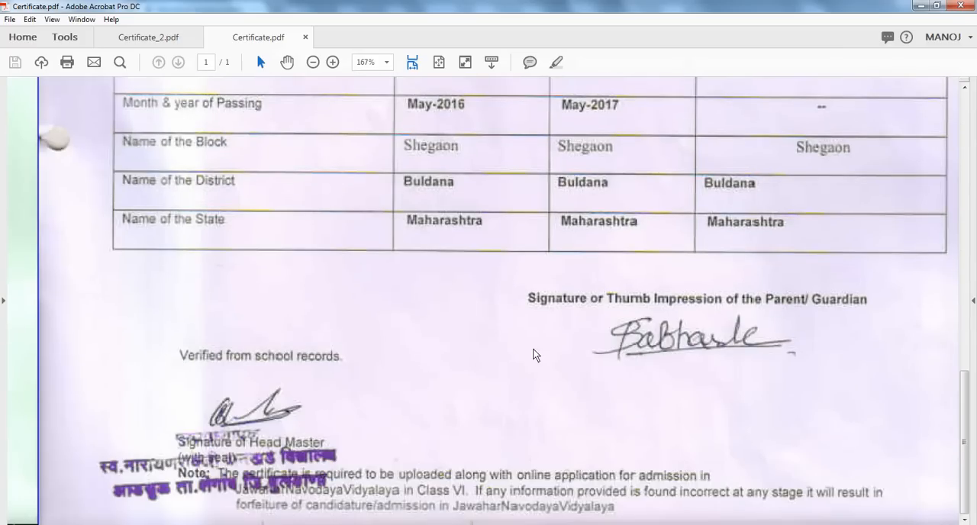
scroll(578, 342, up, 5)
scroll(520, 306, up, 7)
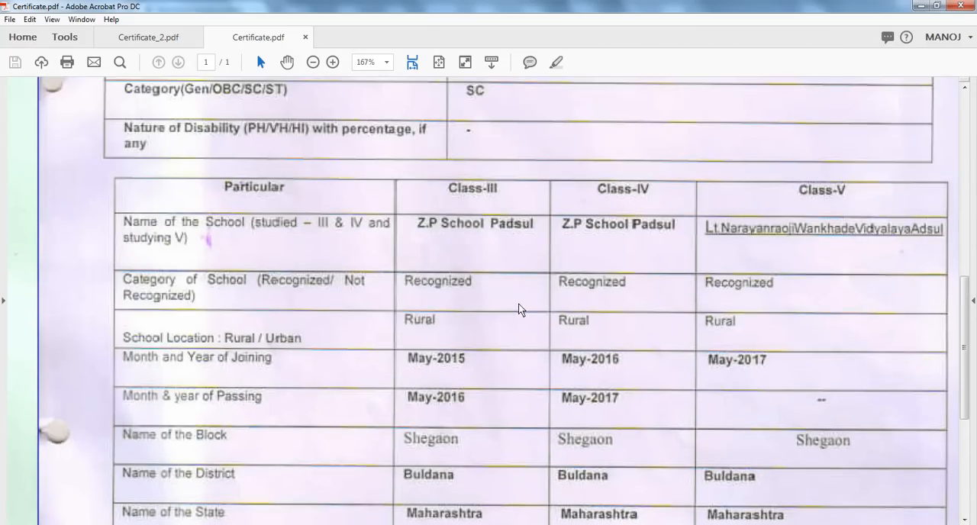
scroll(519, 330, up, 3)
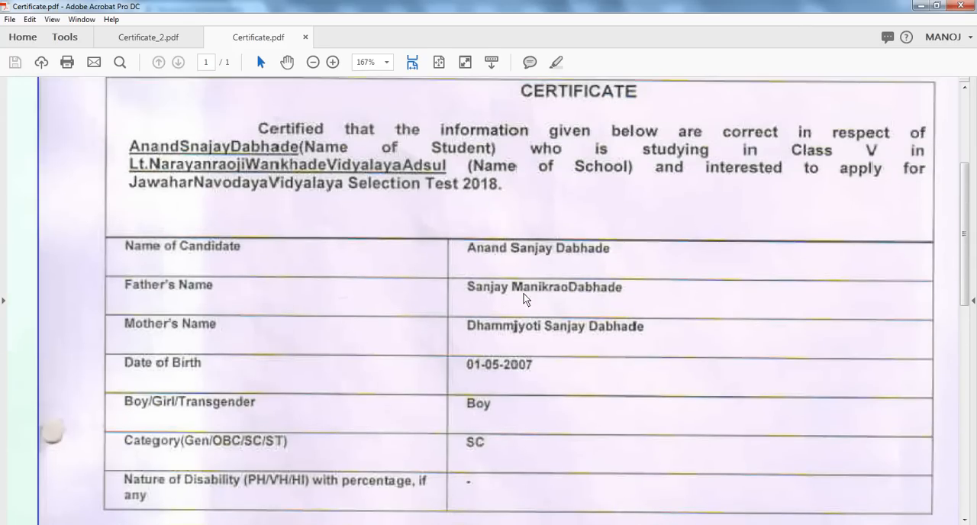
scroll(525, 296, up, 5)
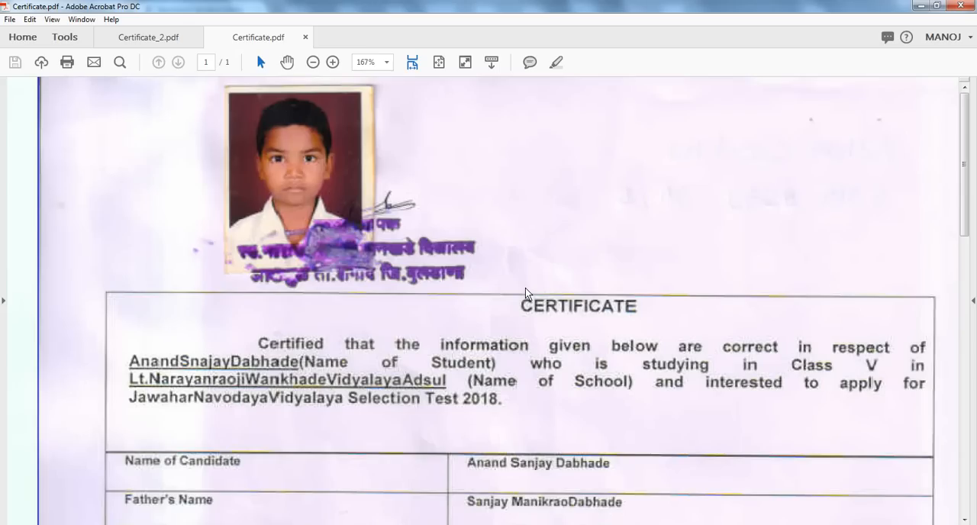
scroll(525, 293, down, 14)
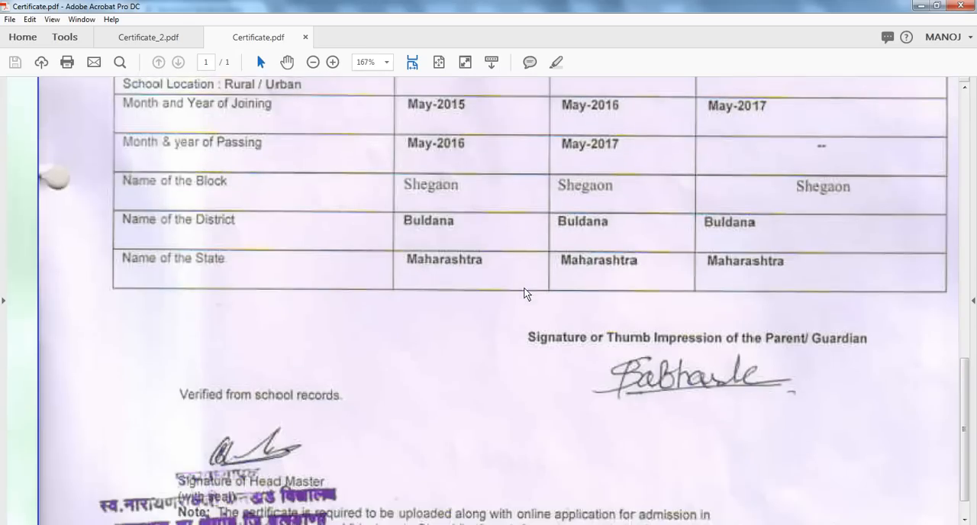
scroll(525, 294, down, 1)
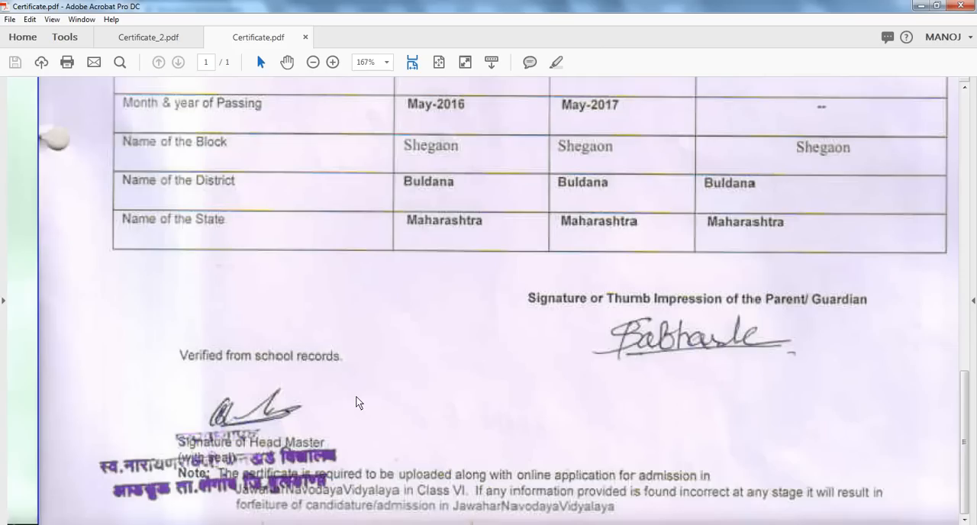
scroll(358, 403, up, 5)
key(ctrl+minus)
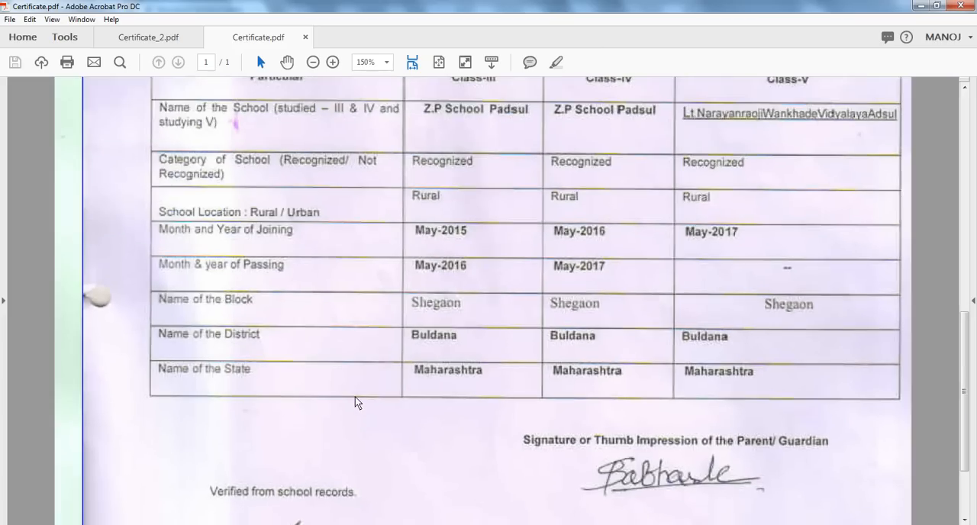
scroll(356, 402, up, 8)
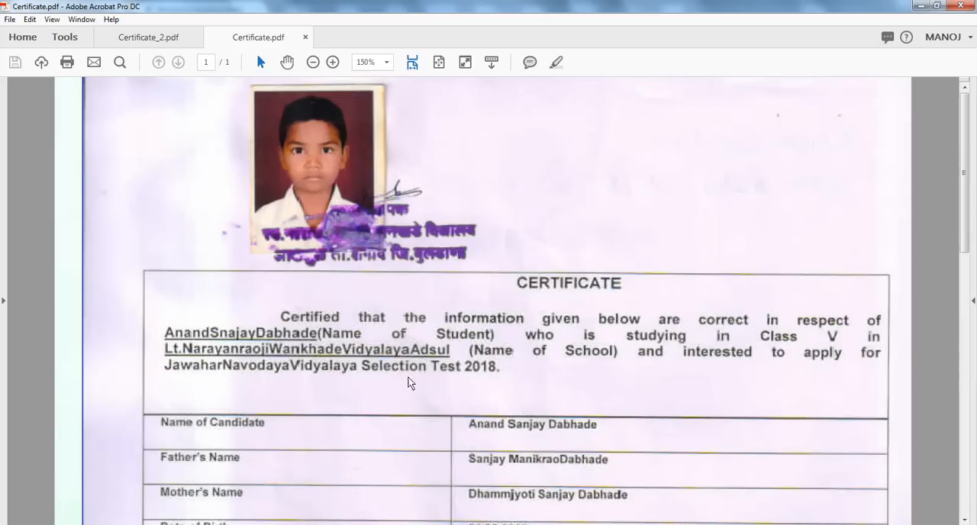
- Go back to the candidate's folder and look over the photo, signature files and certificate again
click(184, 523)
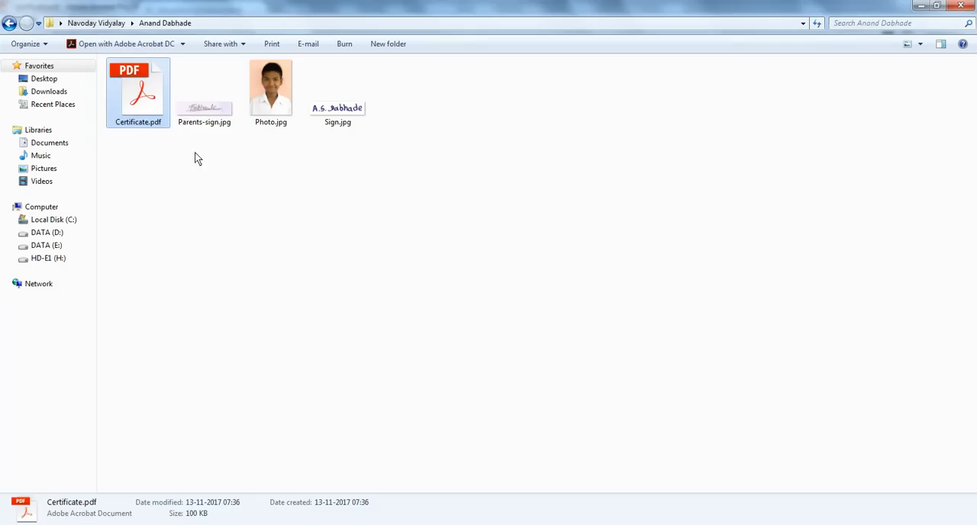
click(260, 100)
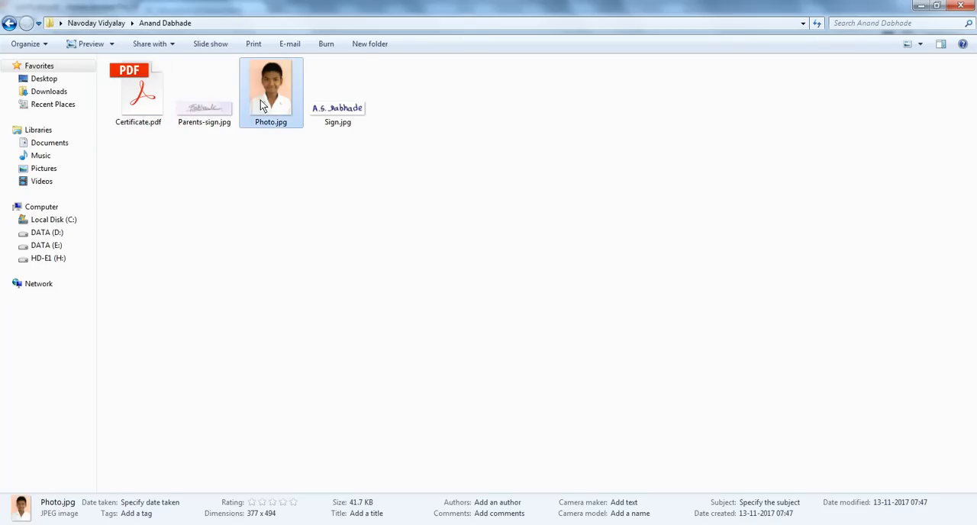
click(340, 124)
click(207, 127)
click(144, 116)
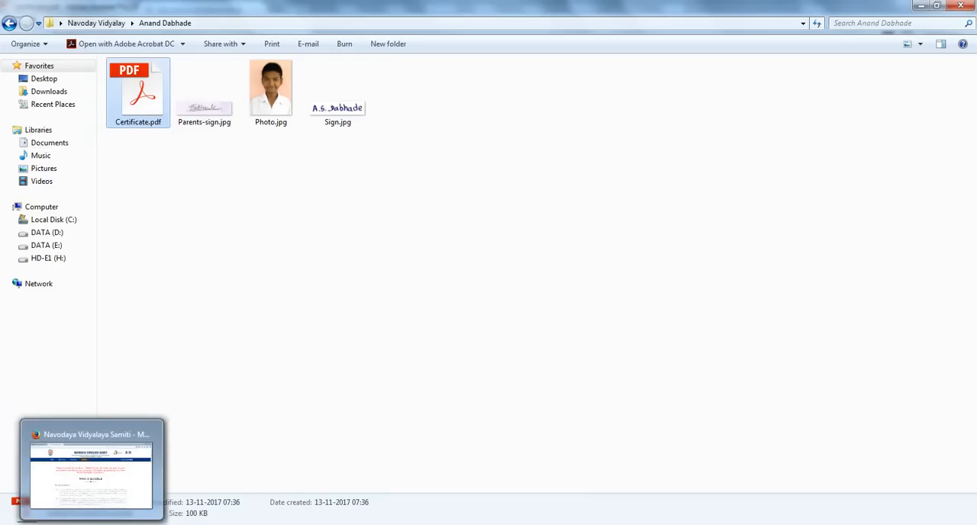
- Return to the admission page and tick the box agreeing to the eligibility criteria to open the application form
click(92, 523)
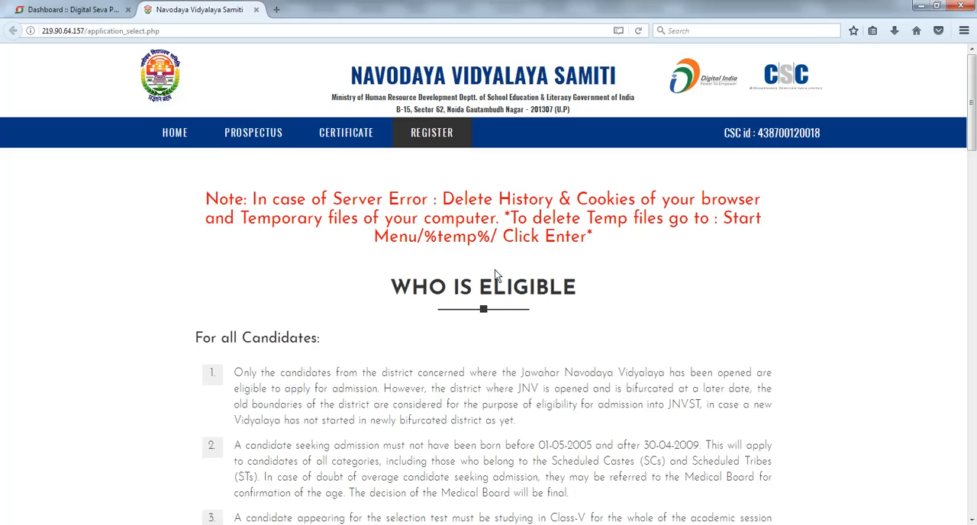
scroll(510, 260, down, 12)
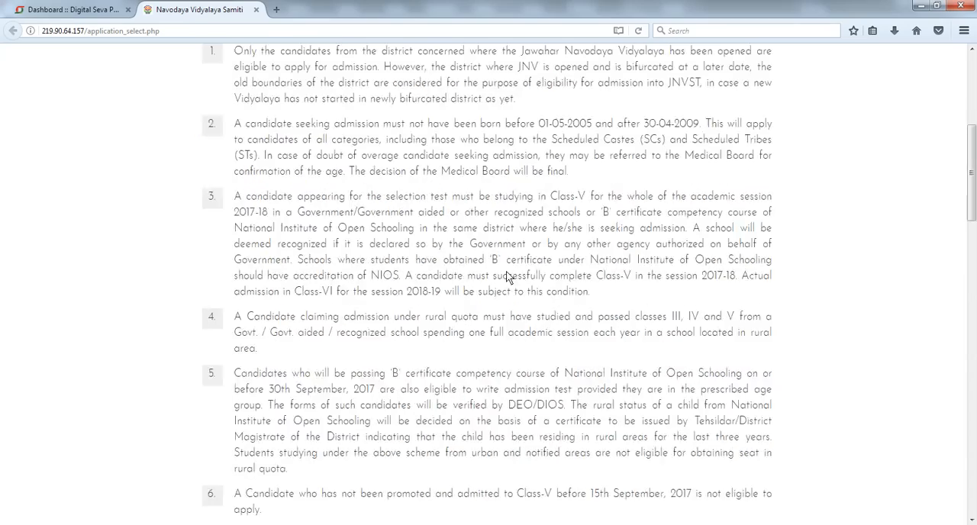
scroll(505, 276, down, 10)
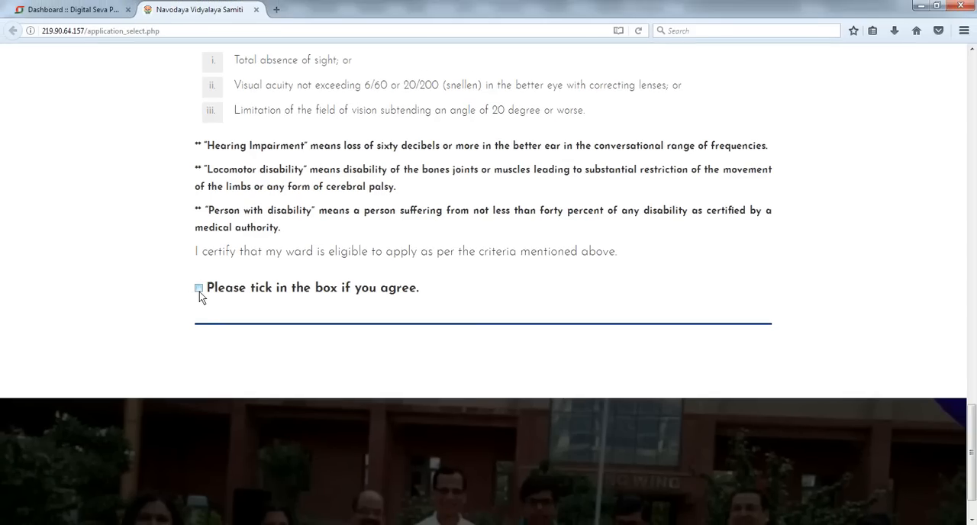
click(199, 288)
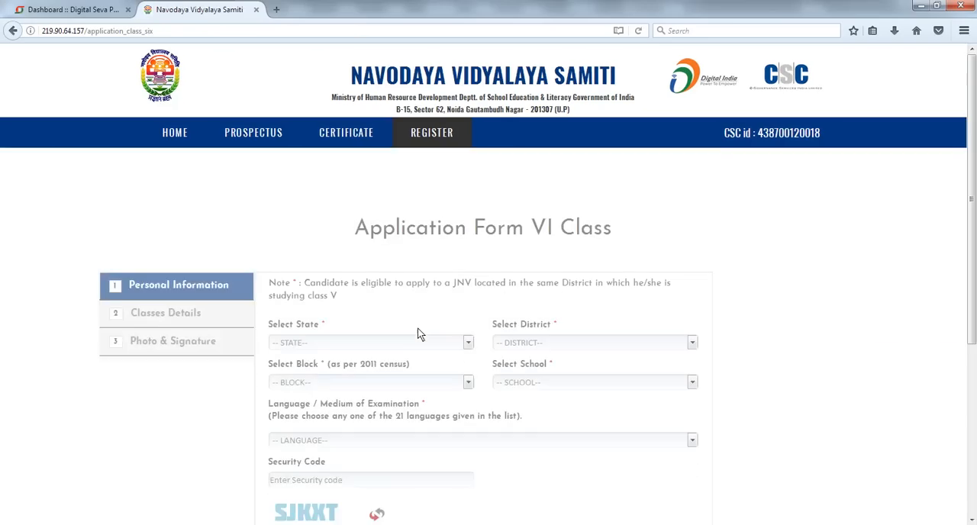
scroll(786, 294, down, 5)
scroll(787, 294, up, 3)
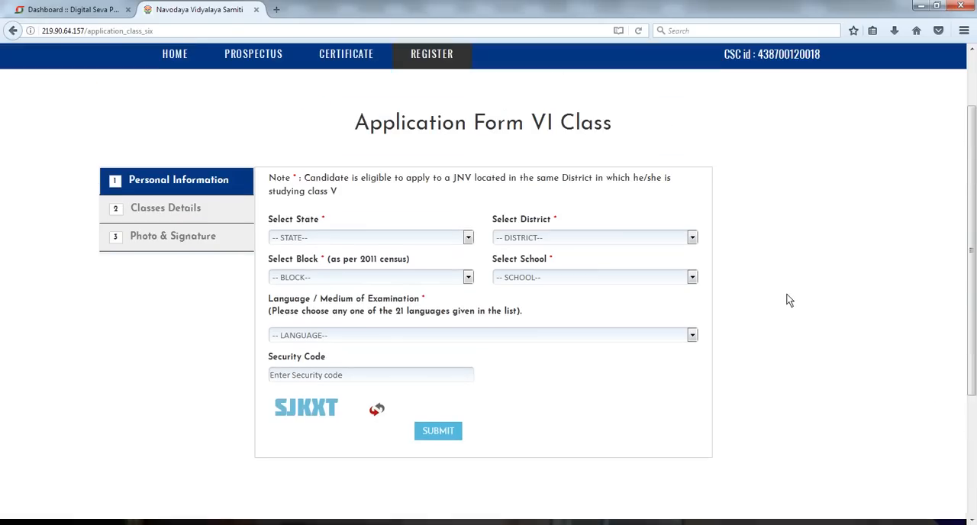
- Select MAHARASHTRA as the state and BULDHNA as the district
click(431, 246)
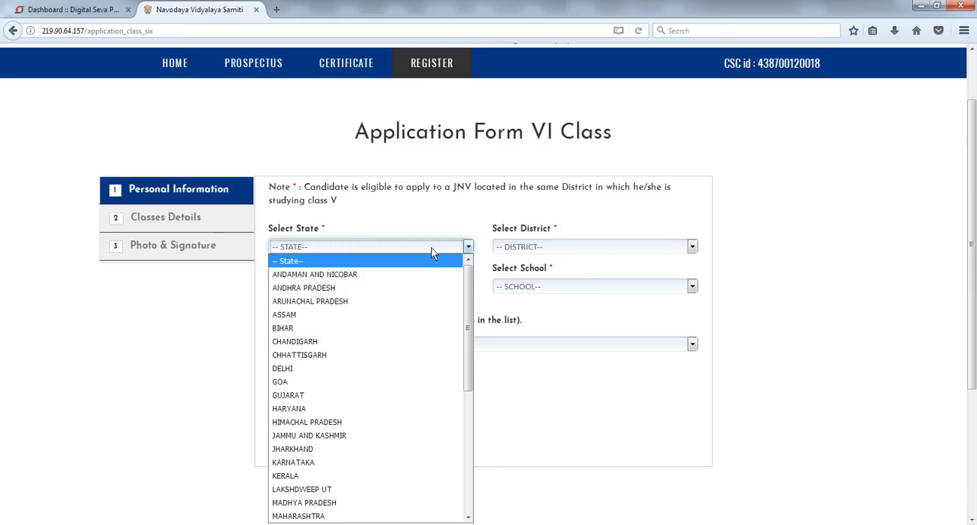
text(mah)
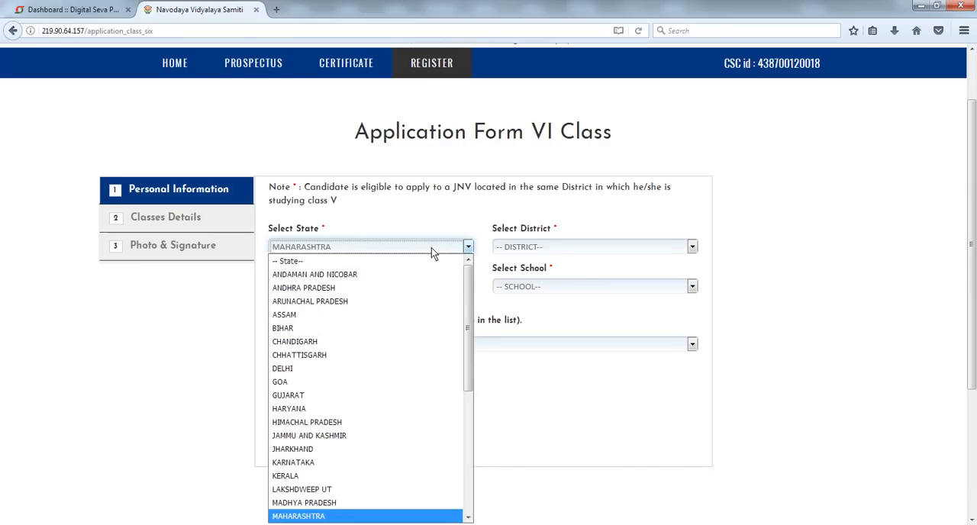
key(Return)
click(534, 247)
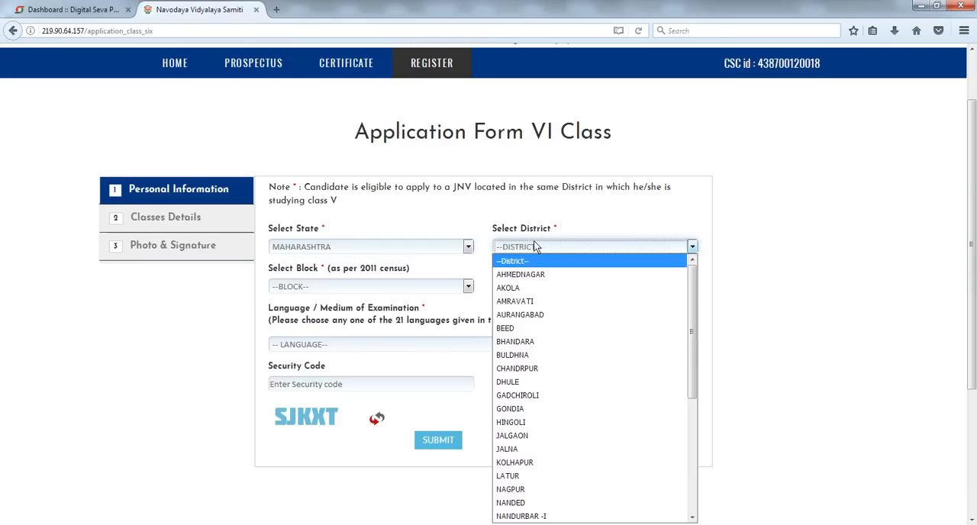
text(bu)
key(Return)
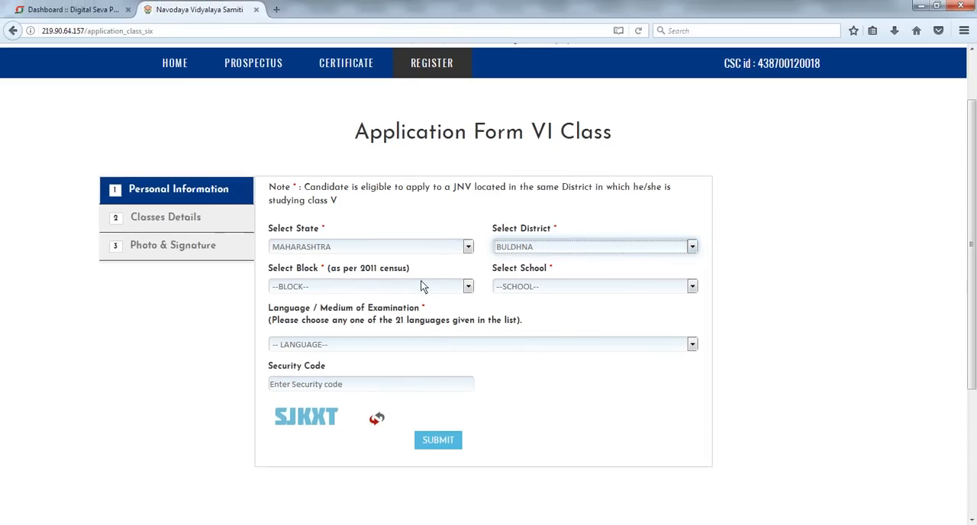
- Select SHEGAON as the block and check the school selection
click(422, 286)
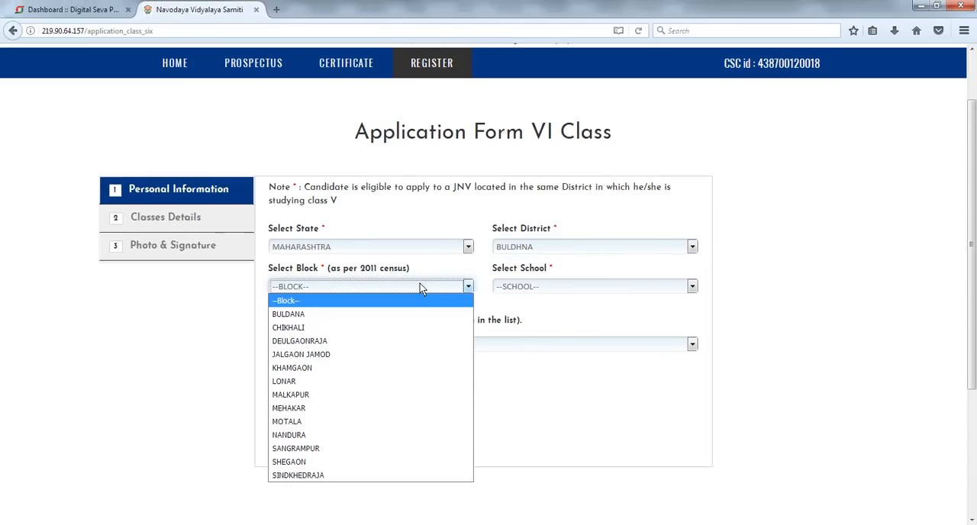
text(sh)
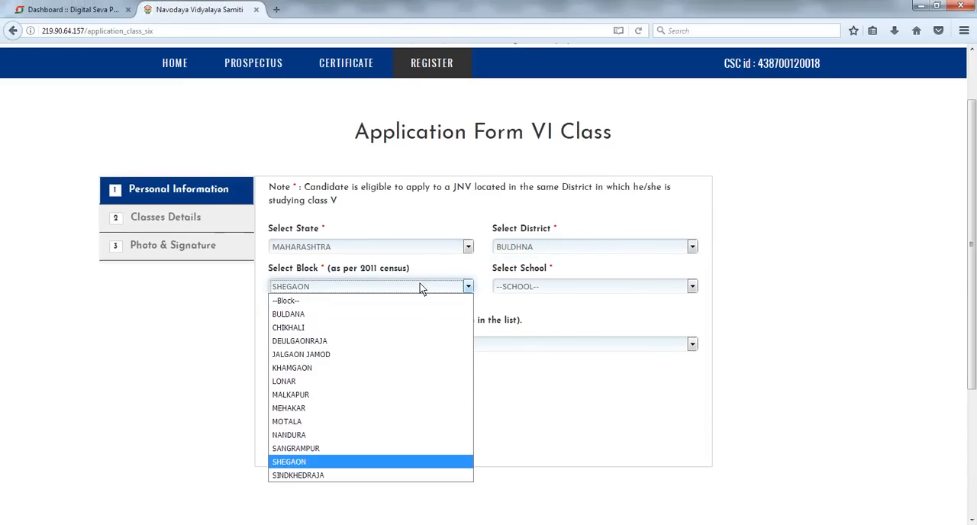
key(Return)
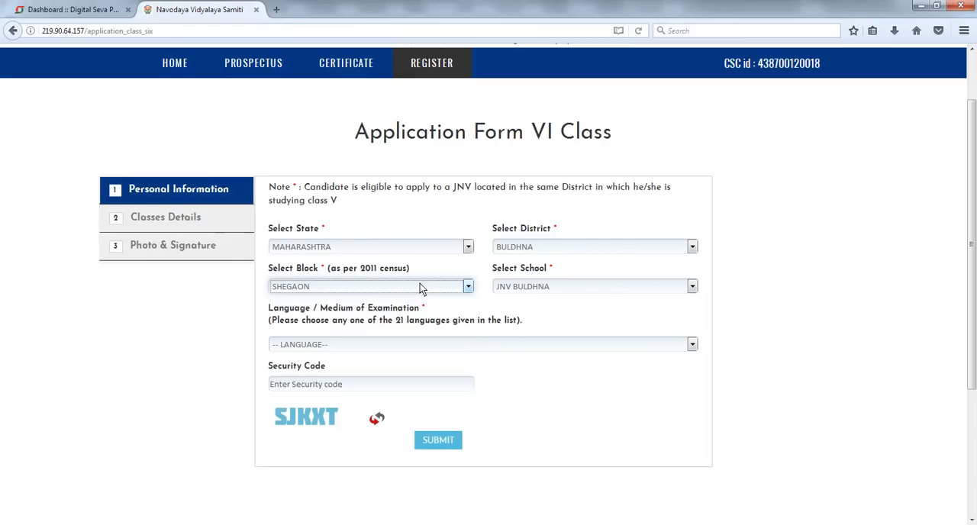
click(526, 287)
click(527, 287)
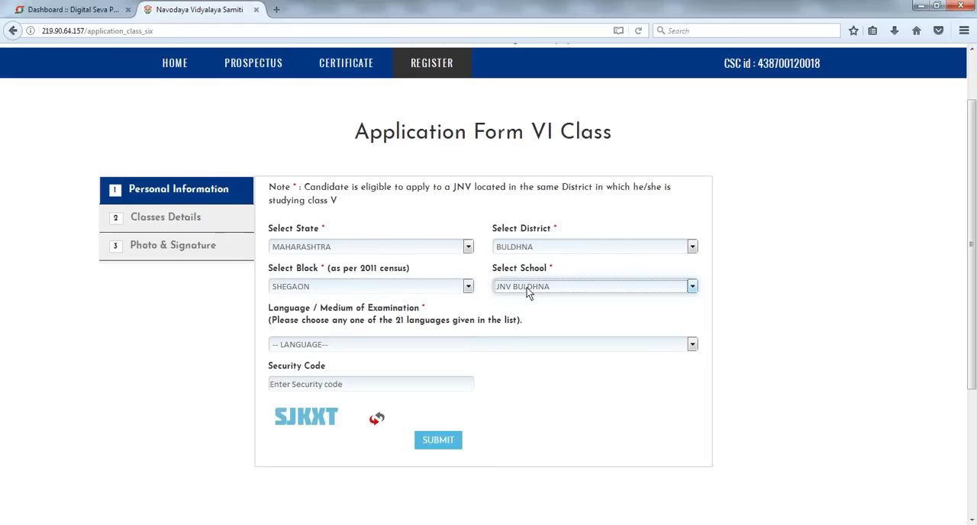
- Choose Marathi as the examination language and select JNV BULDHNA as the school
click(349, 345)
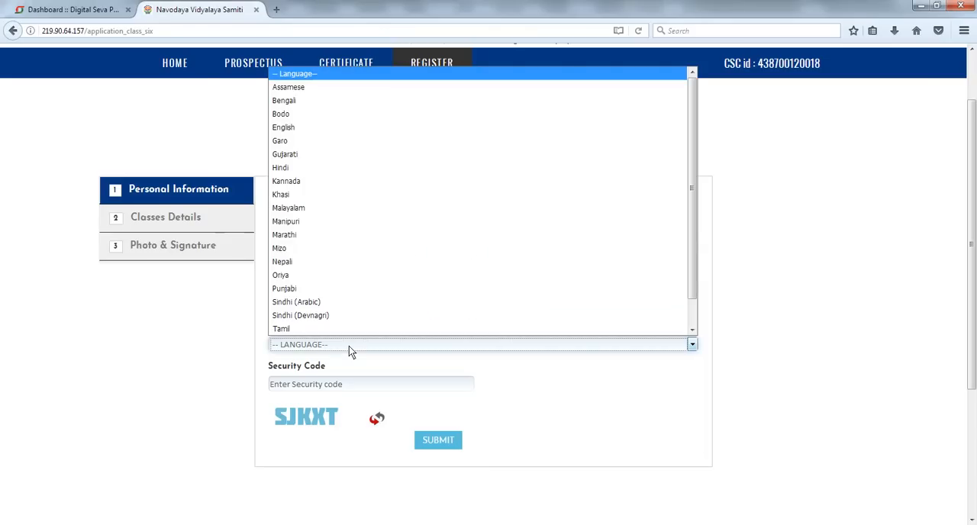
text(mar)
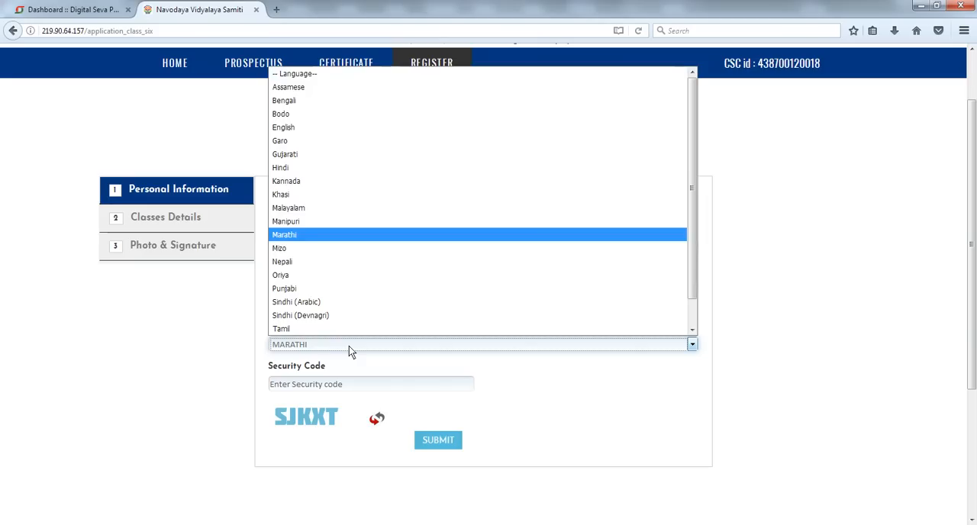
key(Return)
click(610, 398)
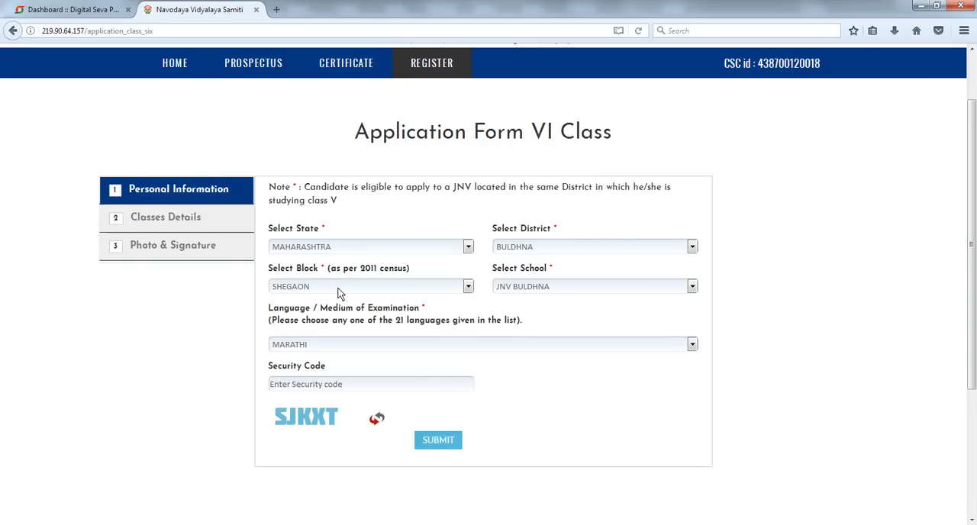
click(535, 287)
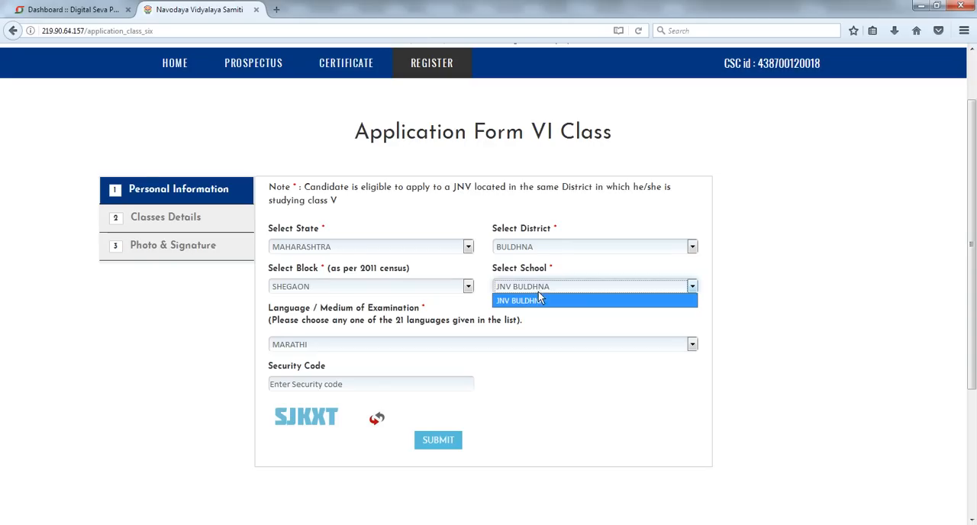
click(538, 298)
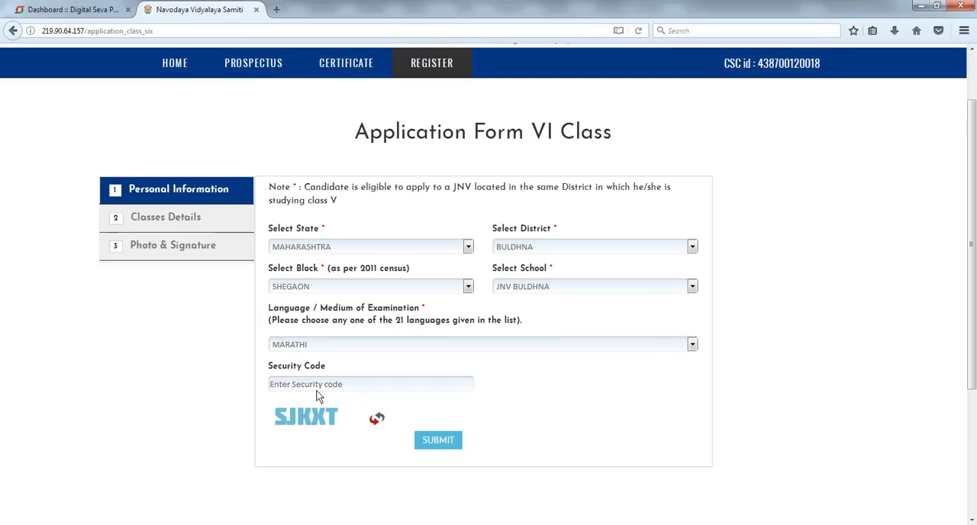
- Enter the security code SJKXT, submit the selections and continue past the confirmation of details
click(320, 390)
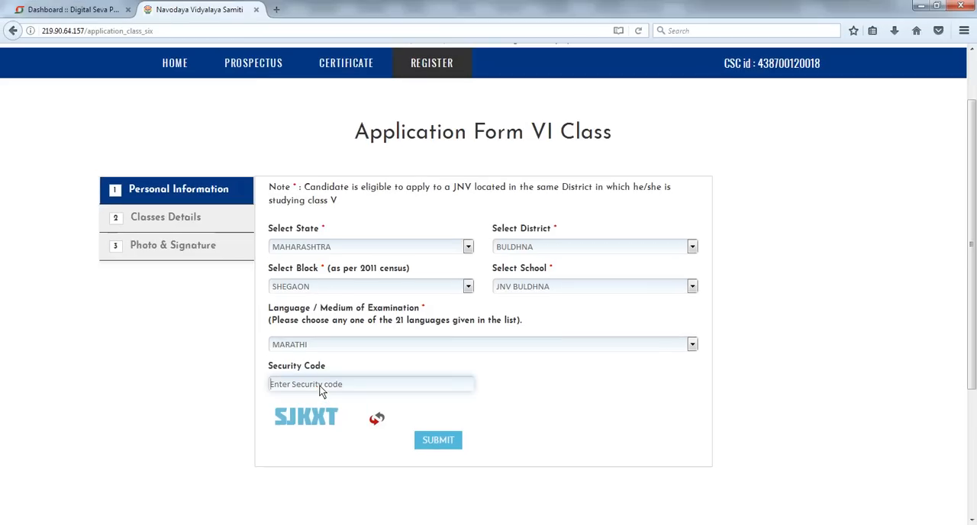
text(SJKXT)
click(438, 440)
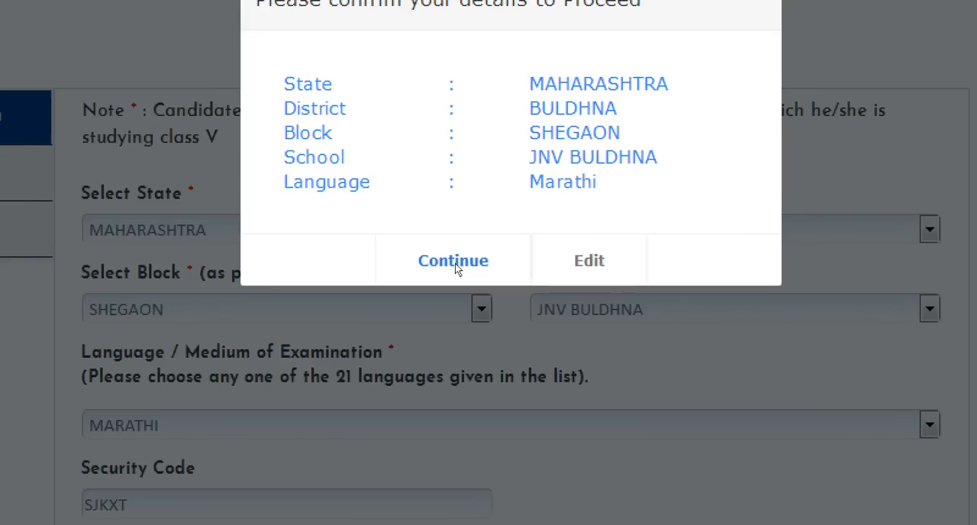
click(445, 259)
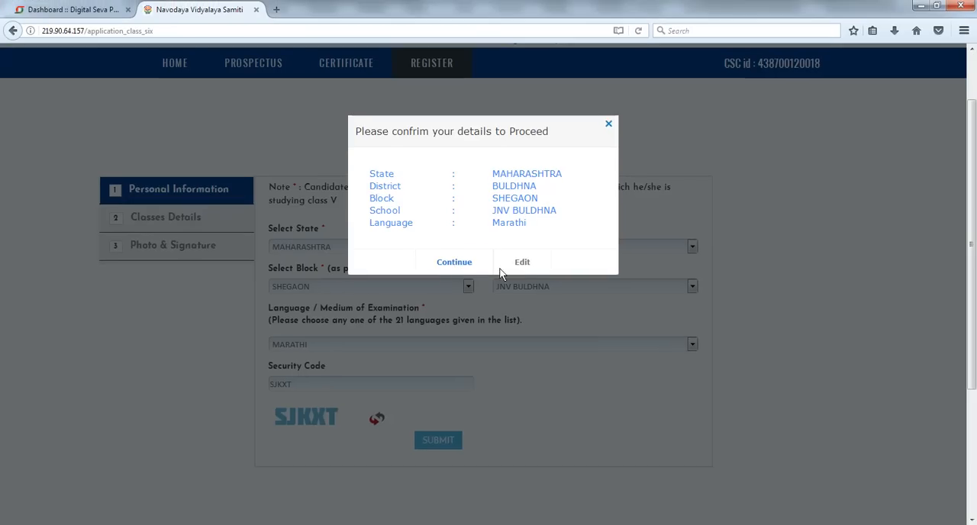
click(458, 264)
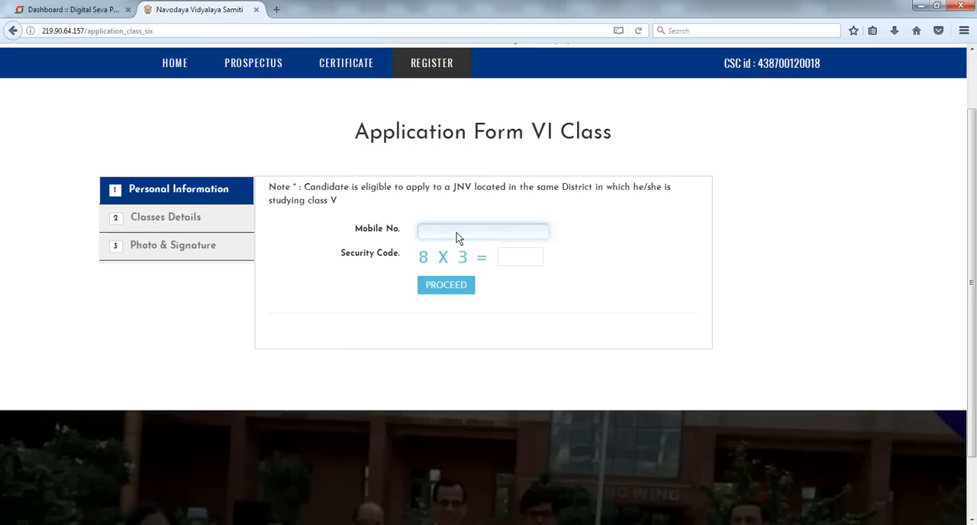
- Enter the candidate's mobile number, answer the 8 X 3 security question with 24, and proceed
click(510, 258)
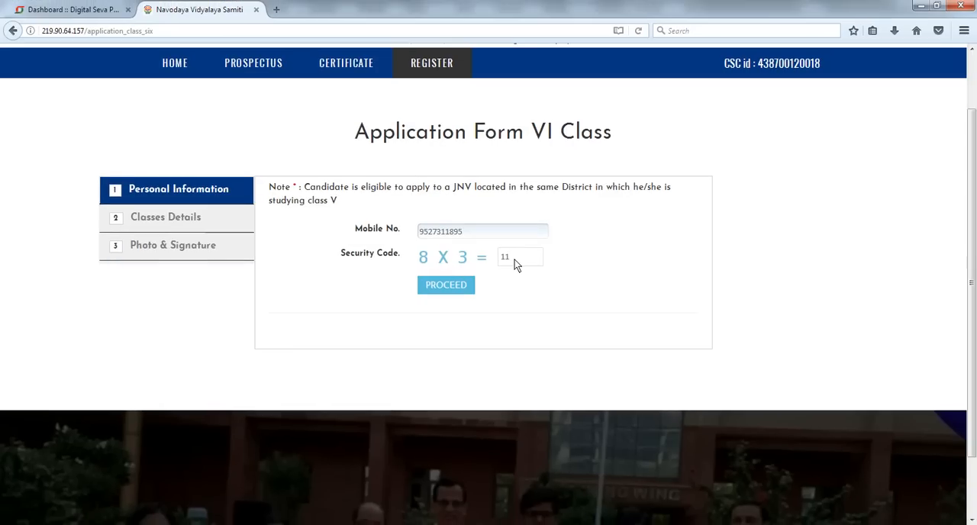
key(BackSpace)
key(BackSpace)
text(24)
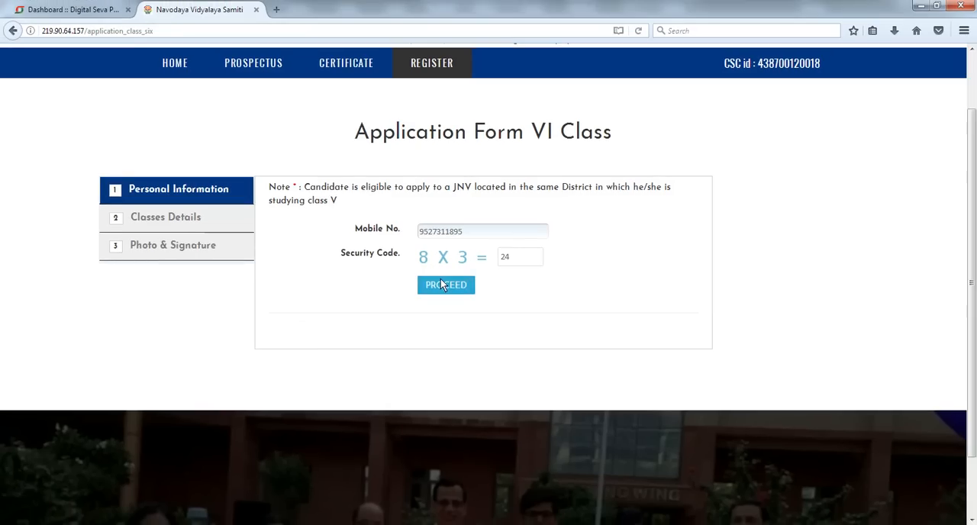
click(443, 284)
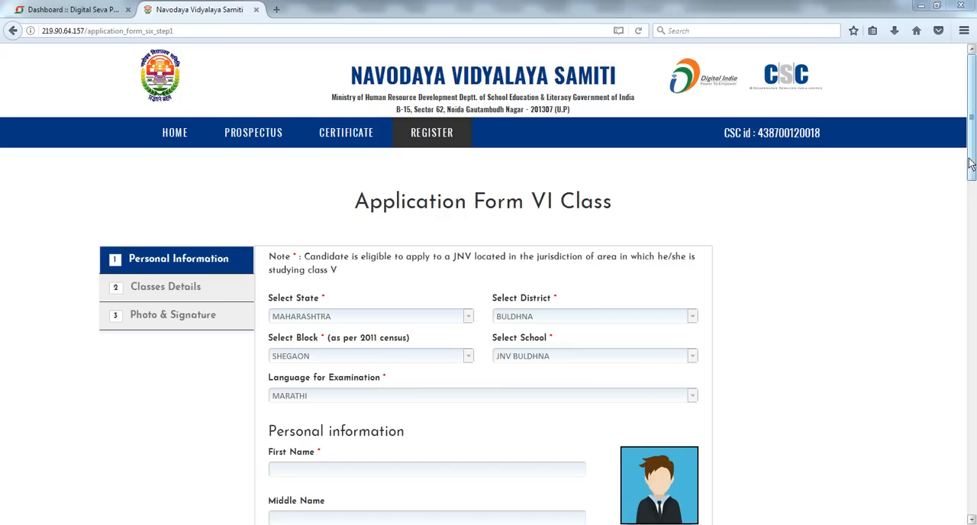
- Fill in the candidate's first name, middle name and surname in the personal information section
drag(973, 153, 973, 187)
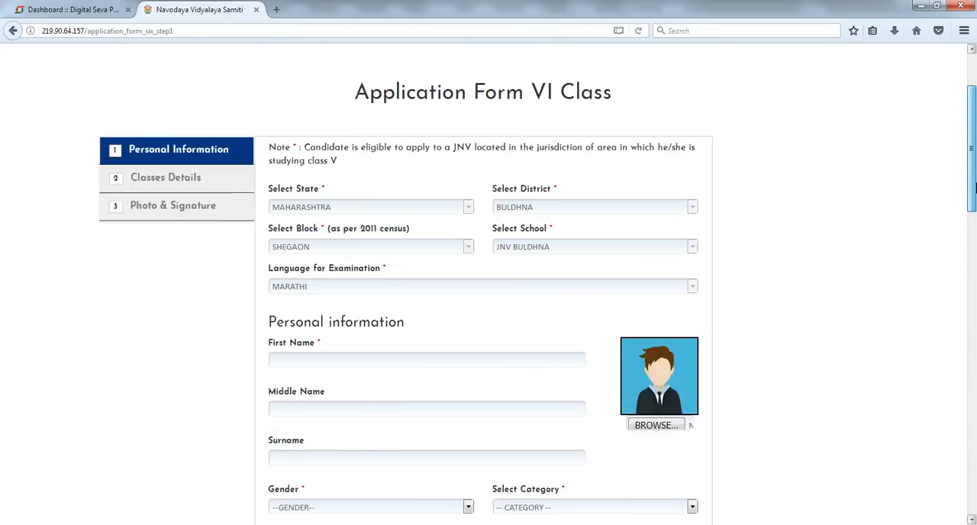
click(422, 365)
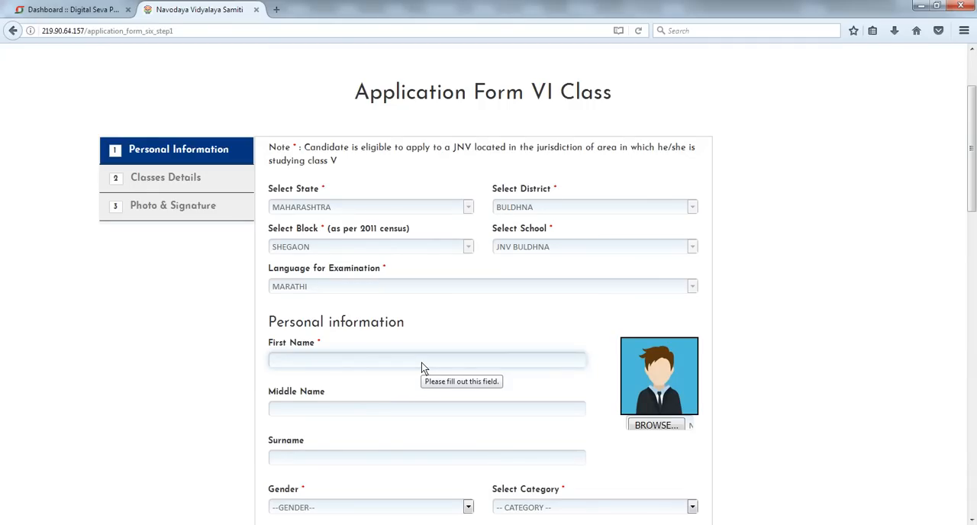
click(421, 363)
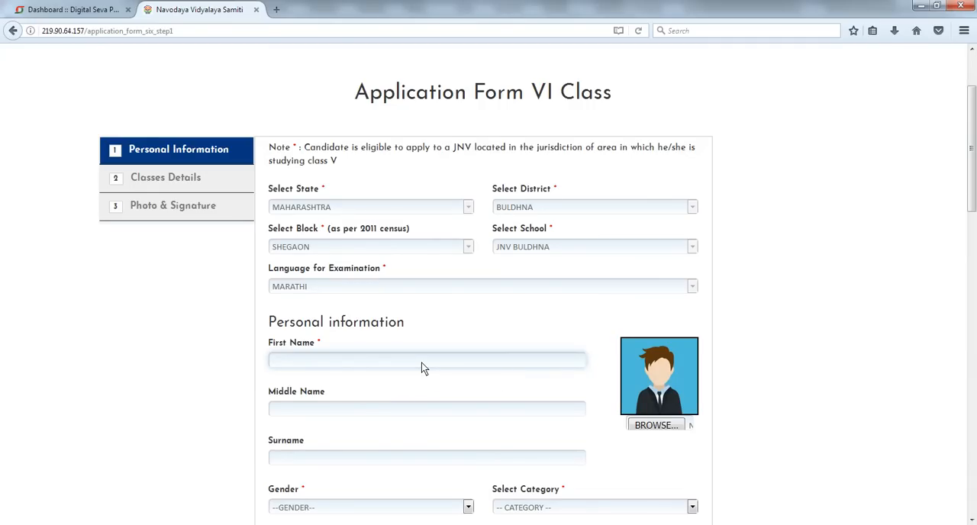
key(Tab)
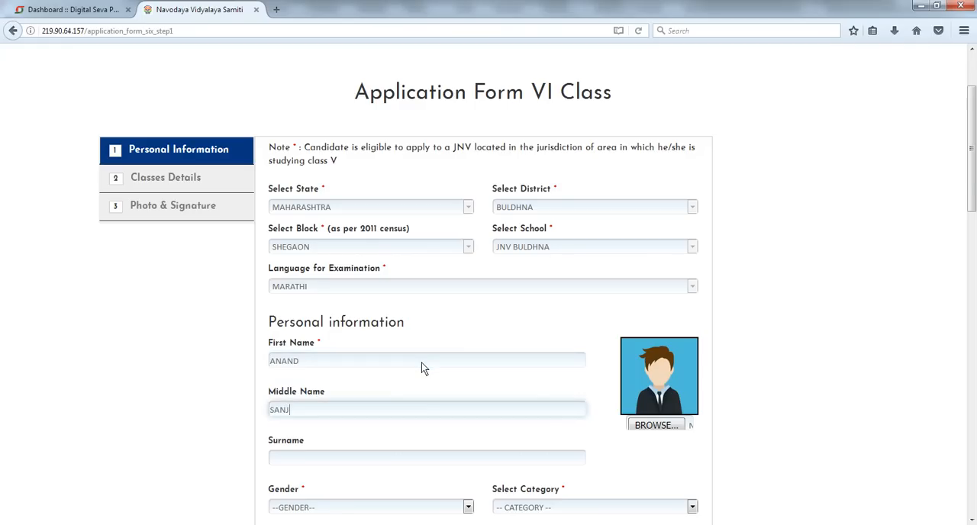
key(Tab)
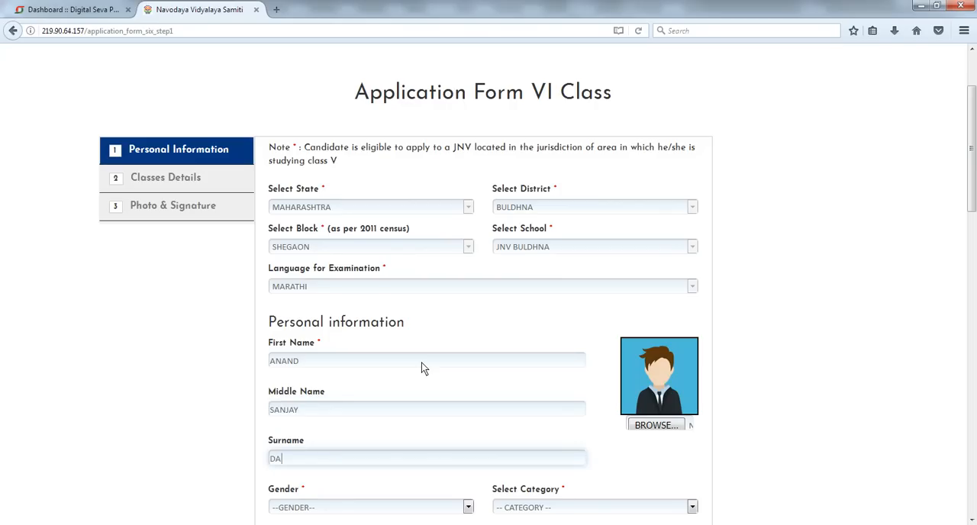
- Set the gender to MALE and the category to SC
scroll(374, 344, down, 3)
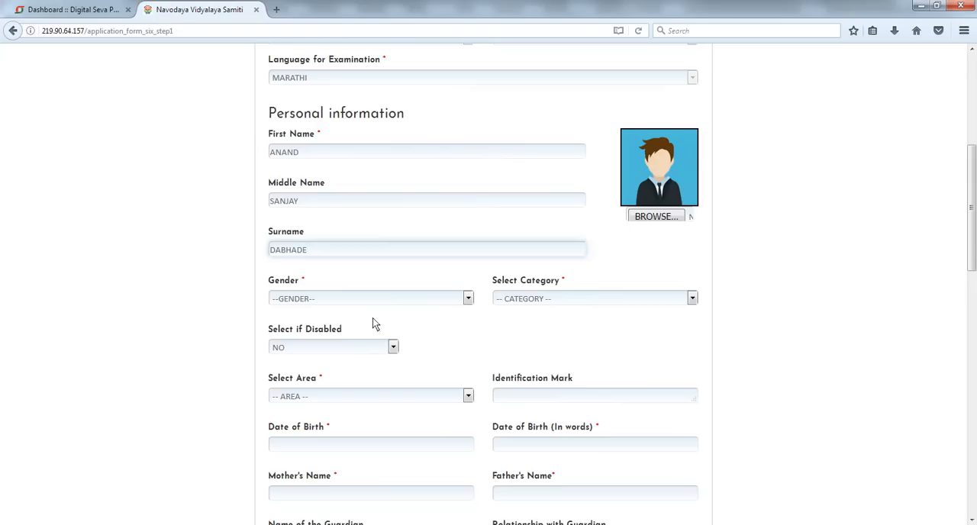
click(371, 298)
click(354, 327)
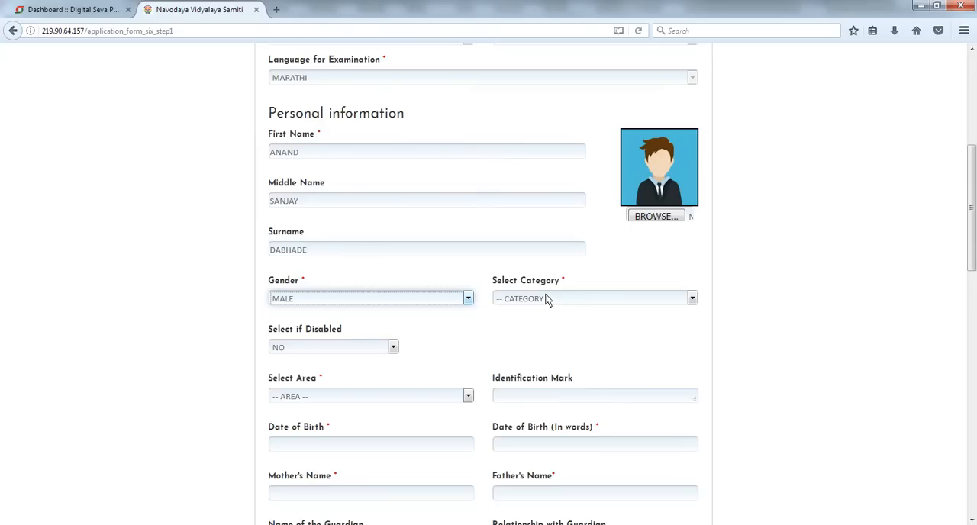
click(547, 299)
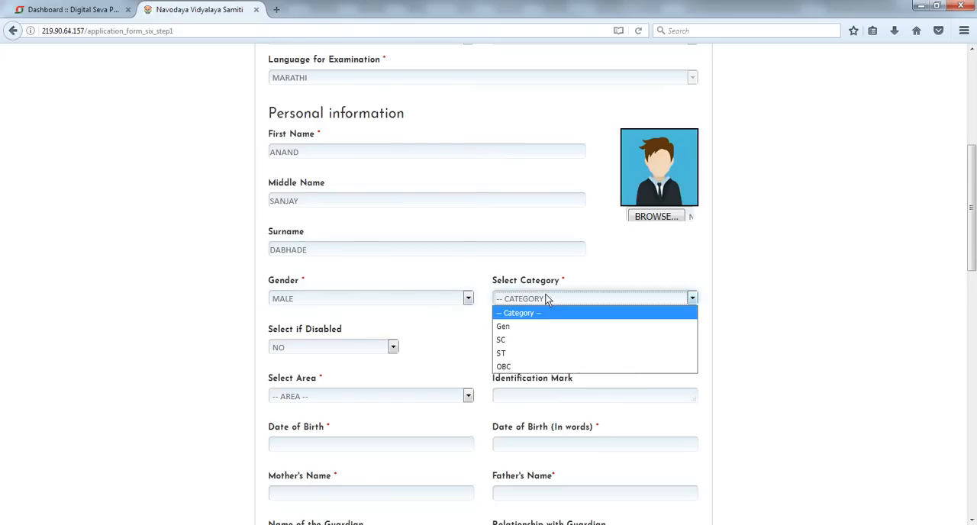
click(540, 339)
click(447, 343)
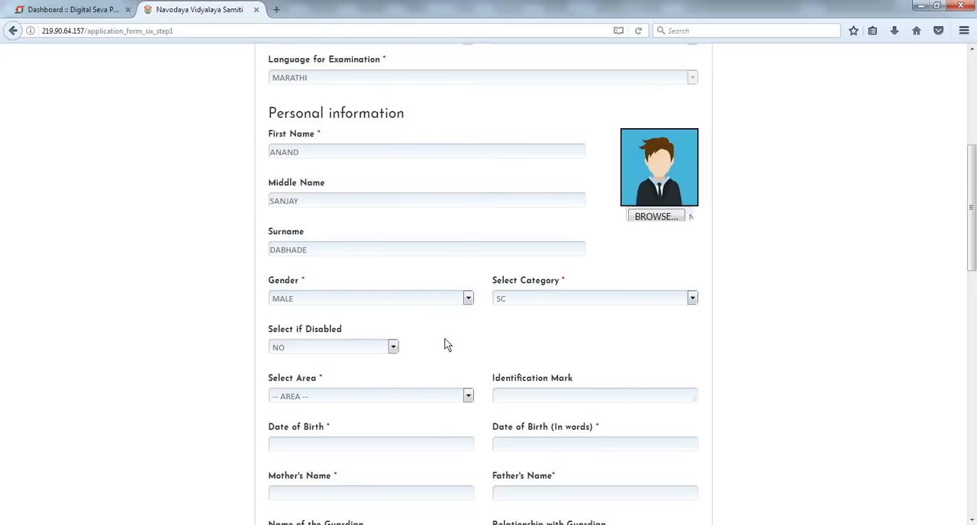
- Set the disabled option to NO and the area to RURAL
scroll(356, 299, down, 2)
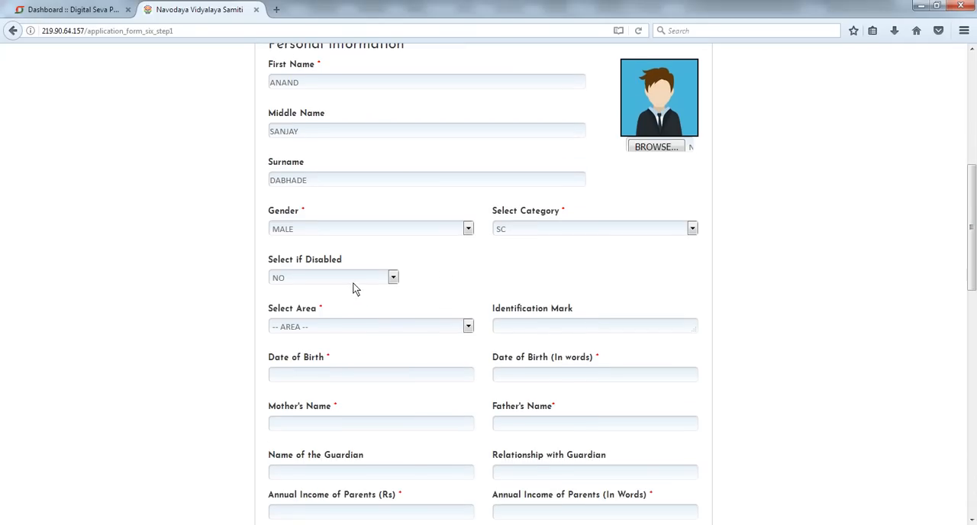
click(352, 277)
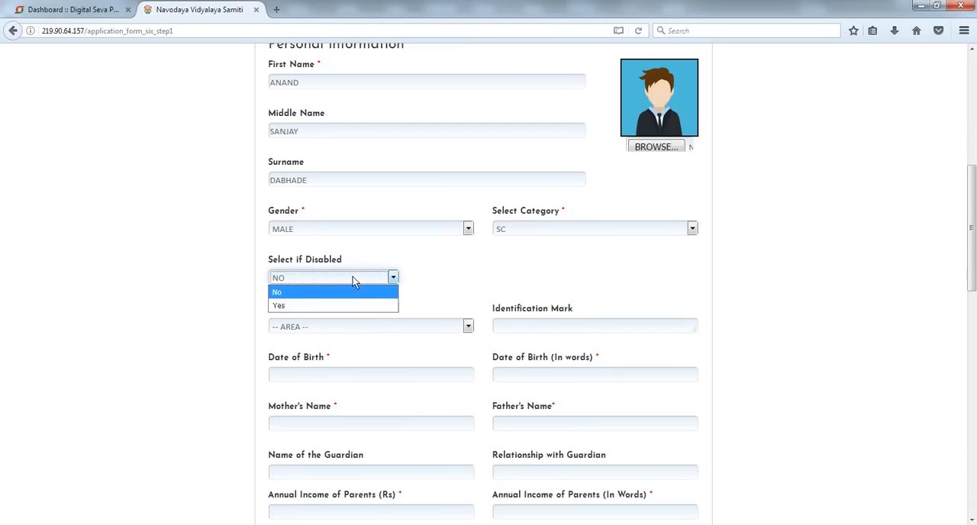
click(354, 281)
click(377, 327)
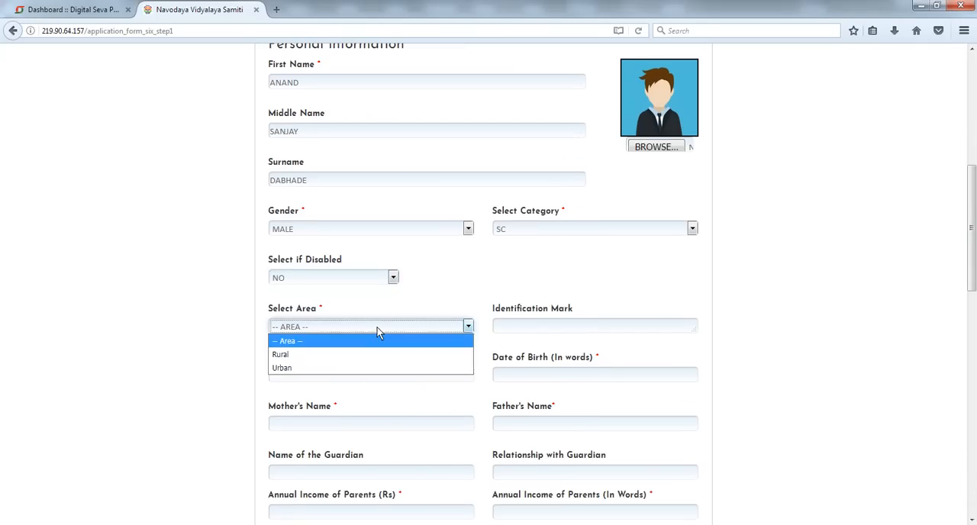
click(379, 355)
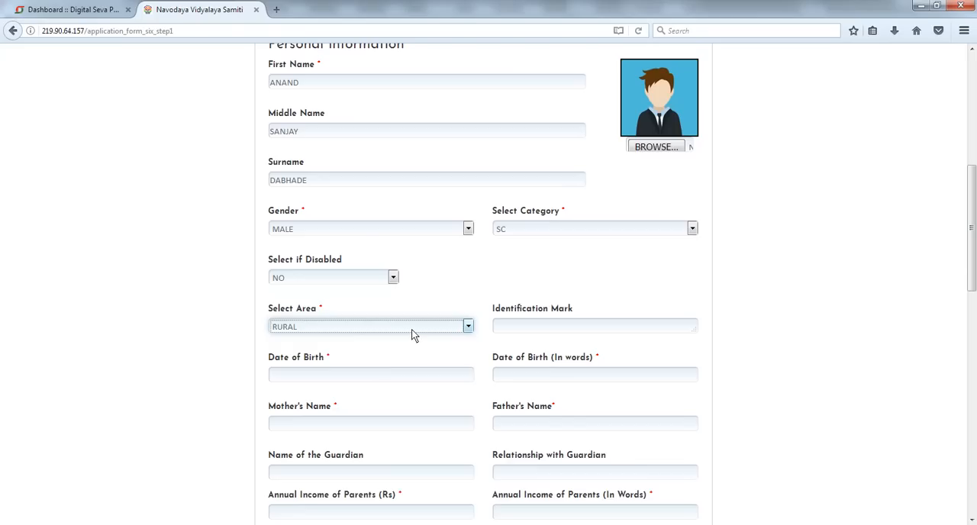
scroll(410, 337, down, 2)
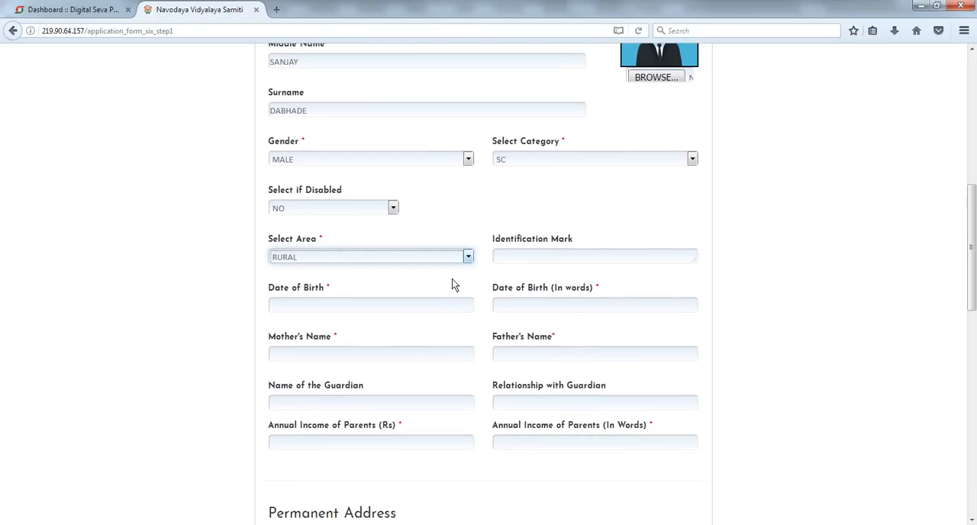
click(440, 258)
click(440, 257)
click(437, 291)
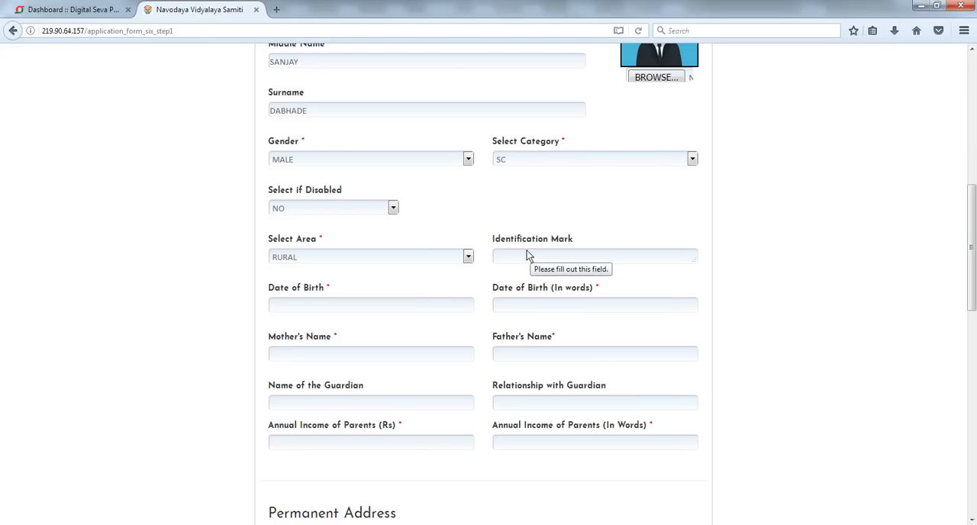
click(395, 312)
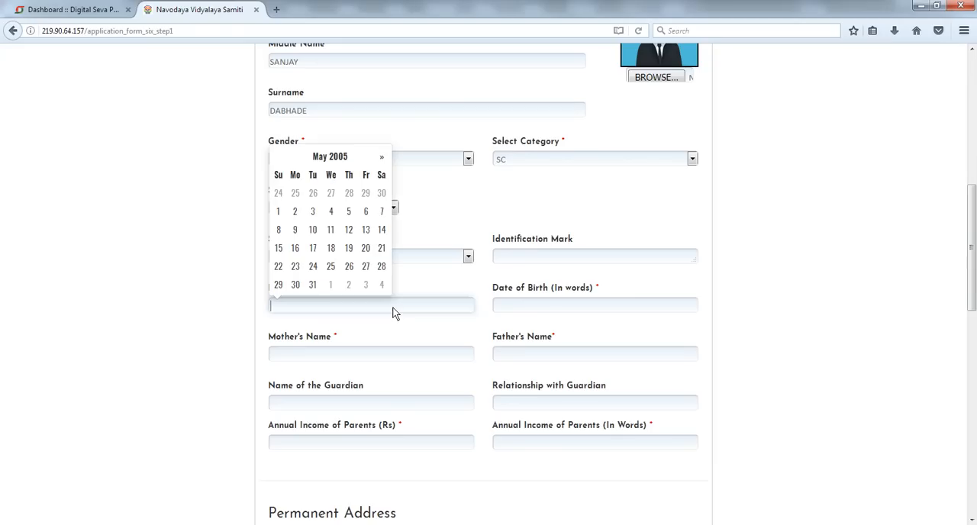
click(331, 158)
click(326, 172)
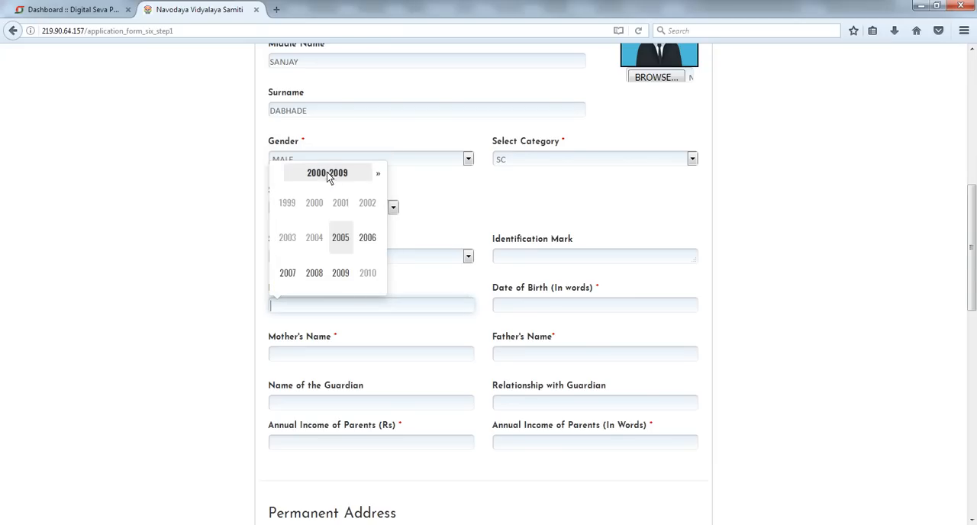
click(287, 273)
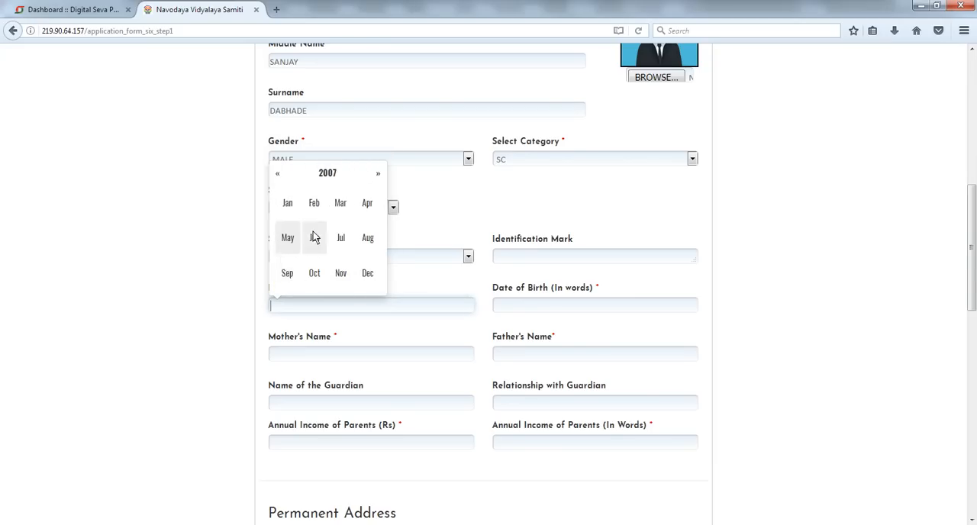
click(288, 238)
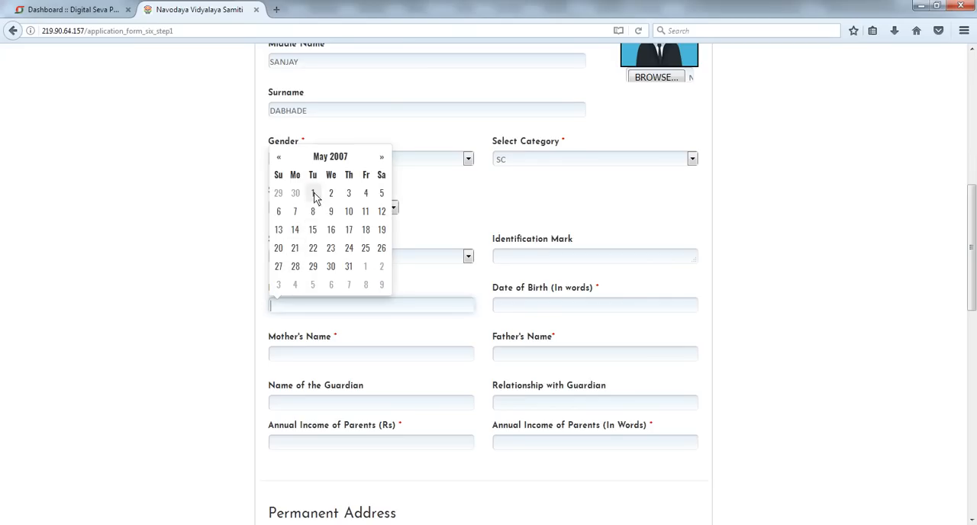
click(312, 192)
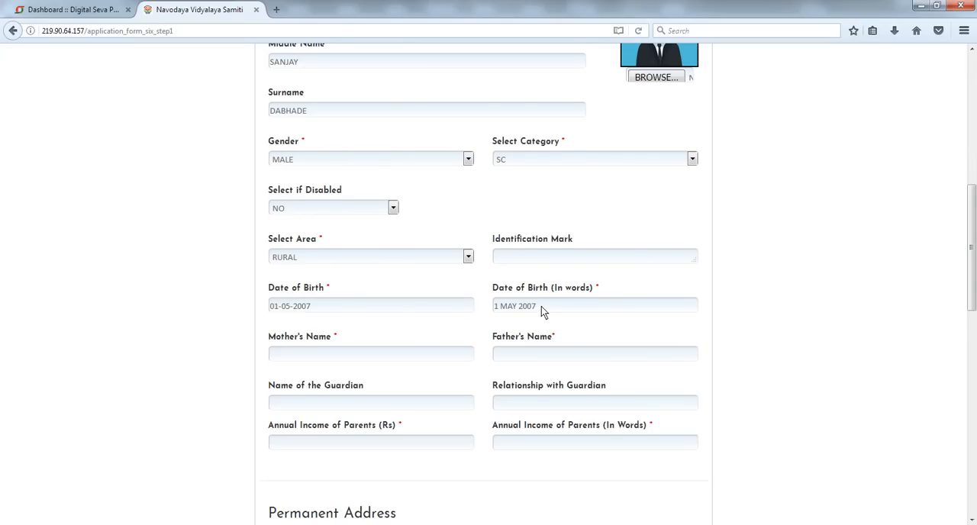
- Fill in the mother's name
scroll(541, 306, down, 2)
click(337, 287)
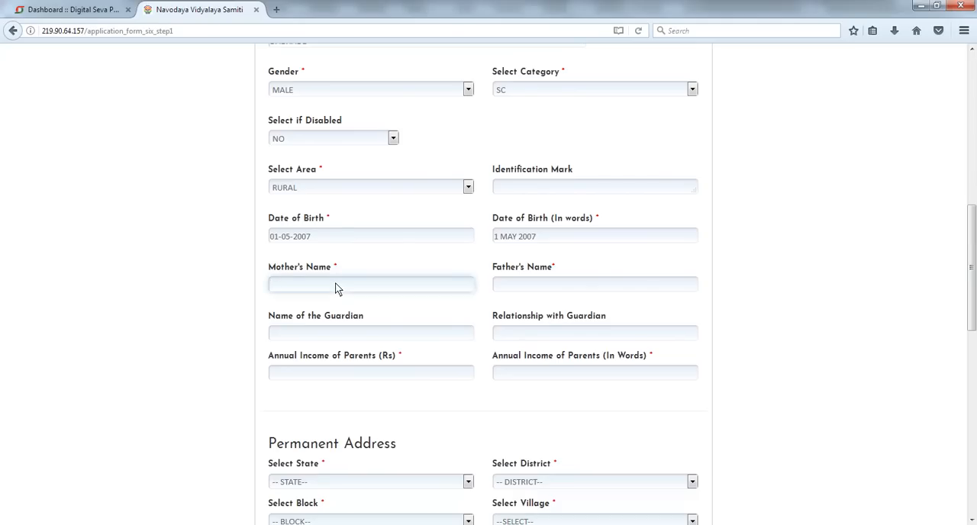
text(DHAMMJYOTI)
- Enter the parents' annual income as 20000
scroll(338, 289, down, 2)
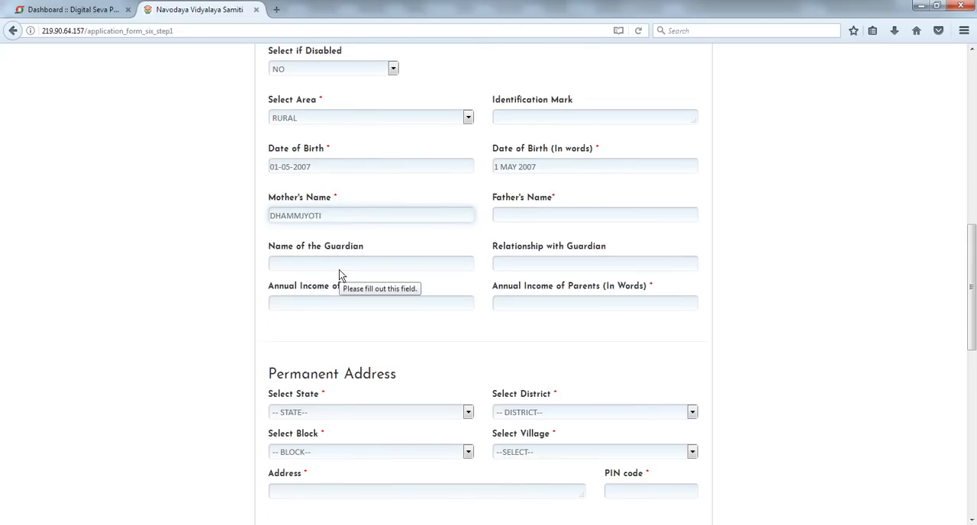
click(339, 269)
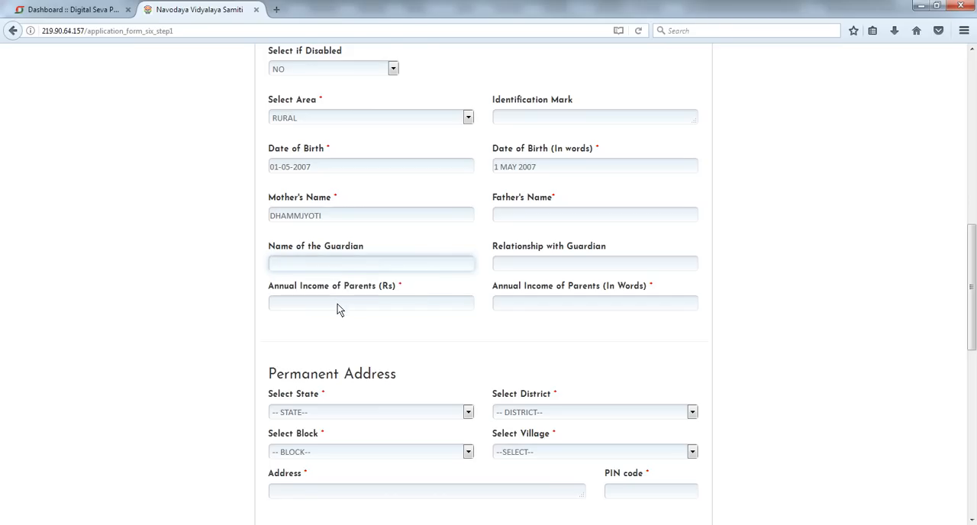
click(337, 304)
scroll(504, 287, down, 2)
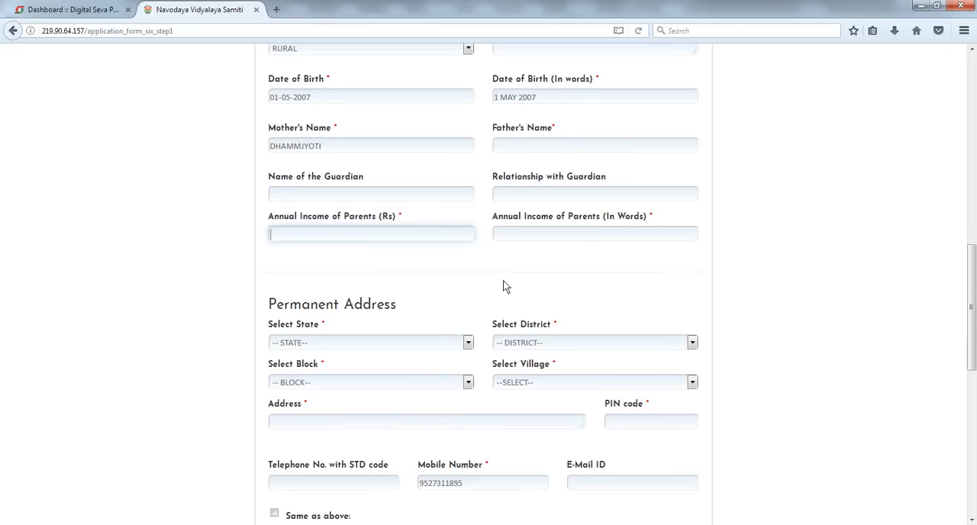
text(20000)
- Set the permanent address state to MAHARASHTRA and the district to BULDHNA
click(577, 306)
scroll(534, 298, down, 3)
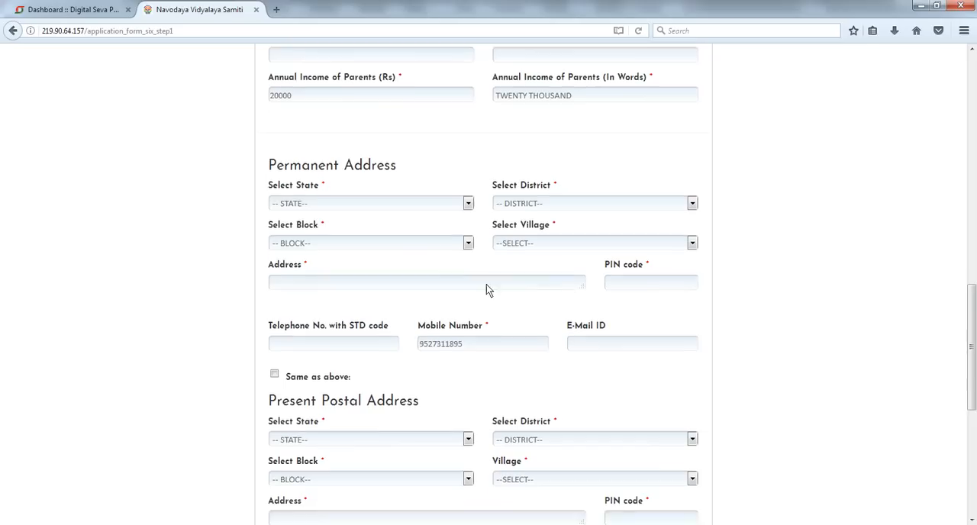
click(363, 205)
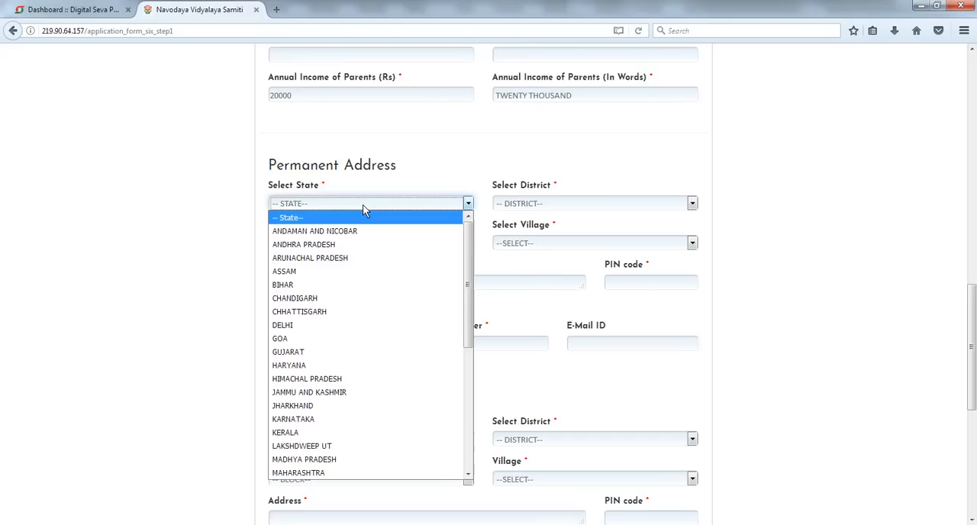
key(m)
key(m)
key(Return)
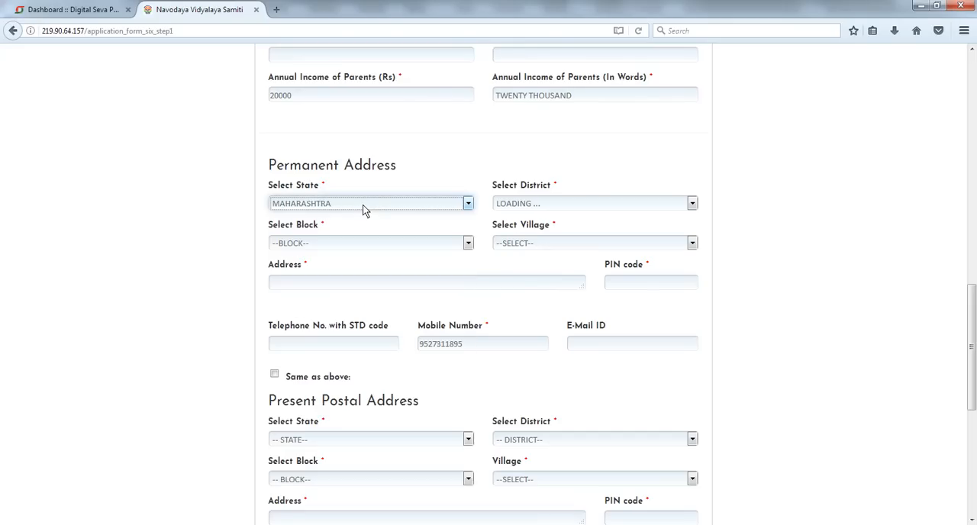
click(538, 206)
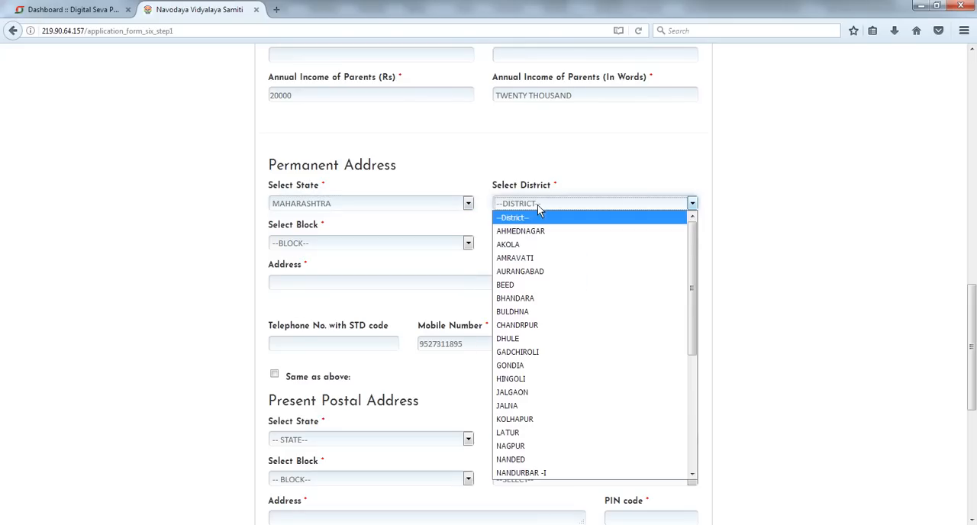
key(b)
key(u)
key(Return)
- Set the permanent address block to SHEGAON and the village to PADSUL
click(384, 246)
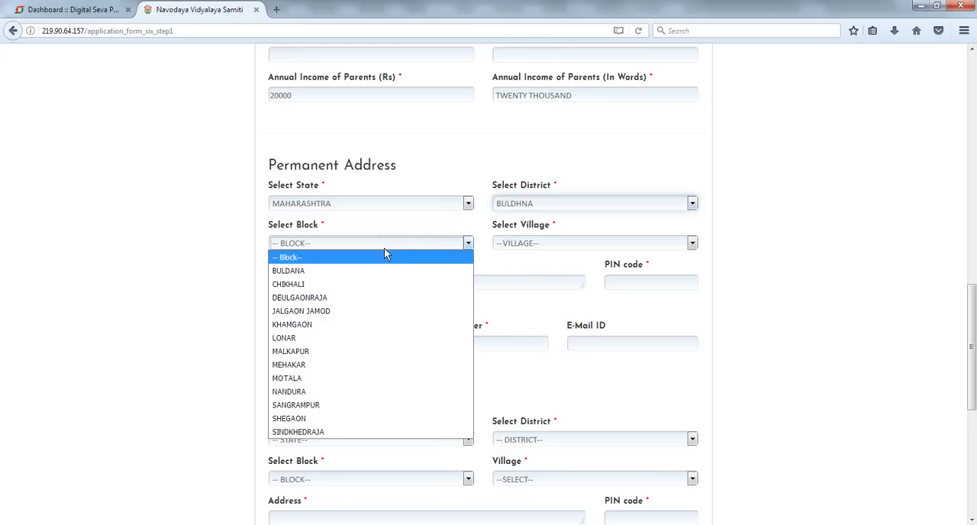
key(s)
key(h)
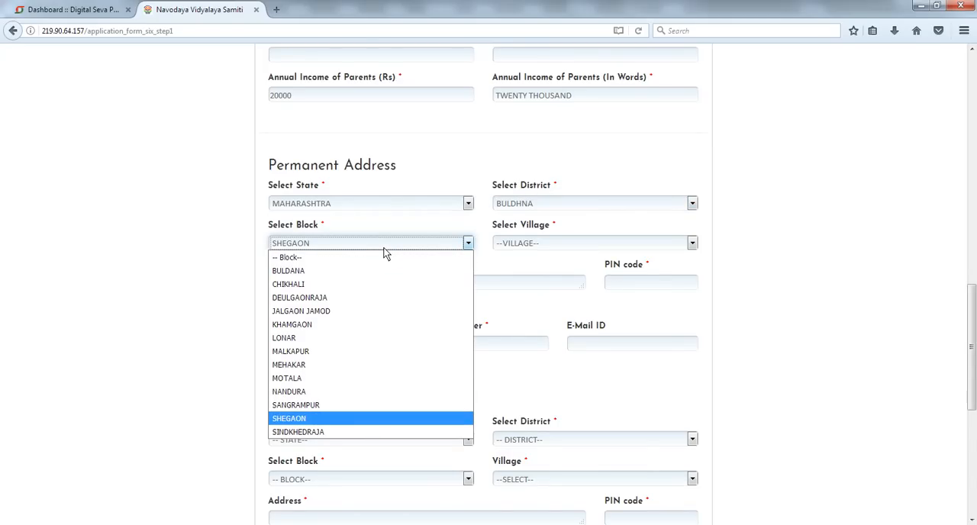
key(Return)
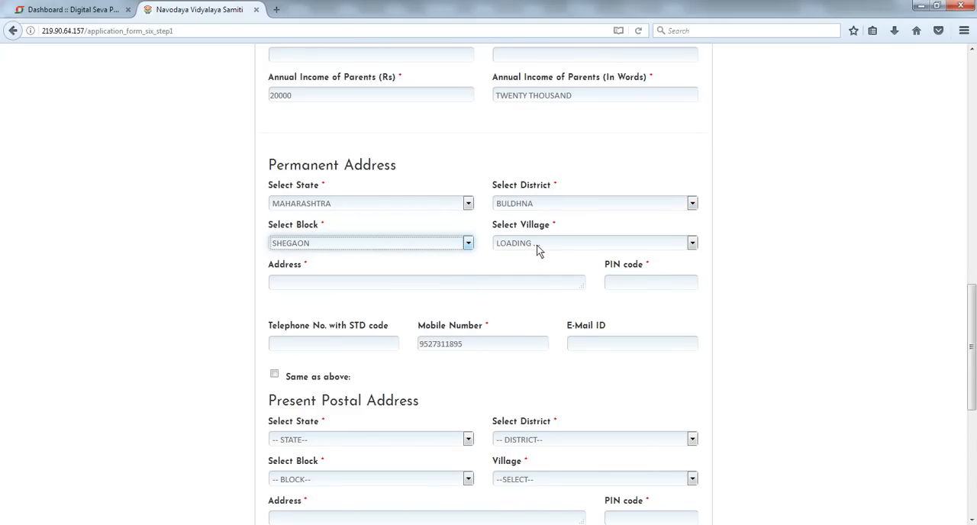
click(539, 242)
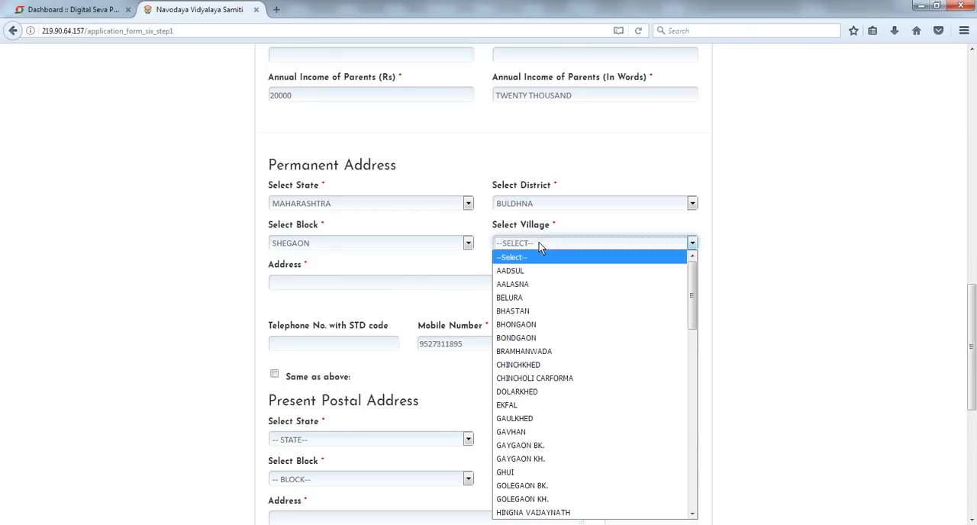
key(p)
key(Return)
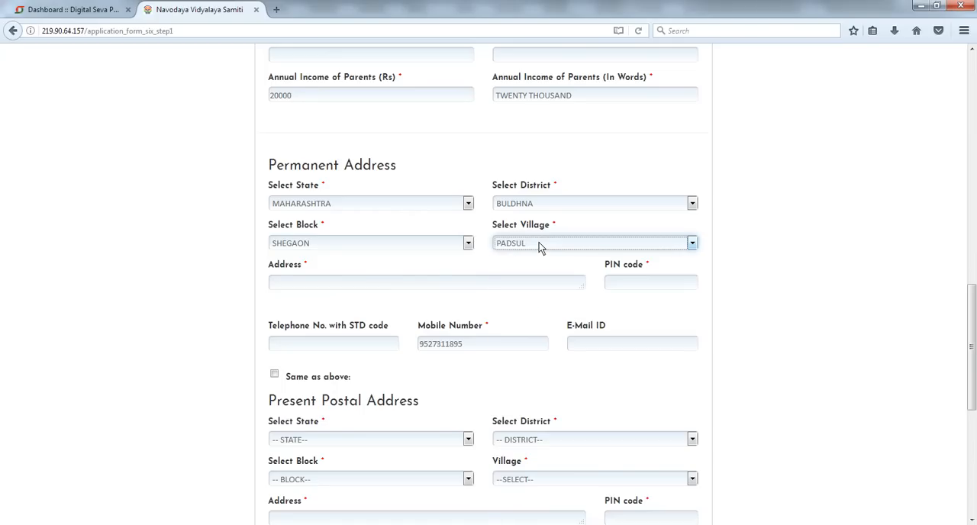
- Fill in the permanent street address line
click(476, 285)
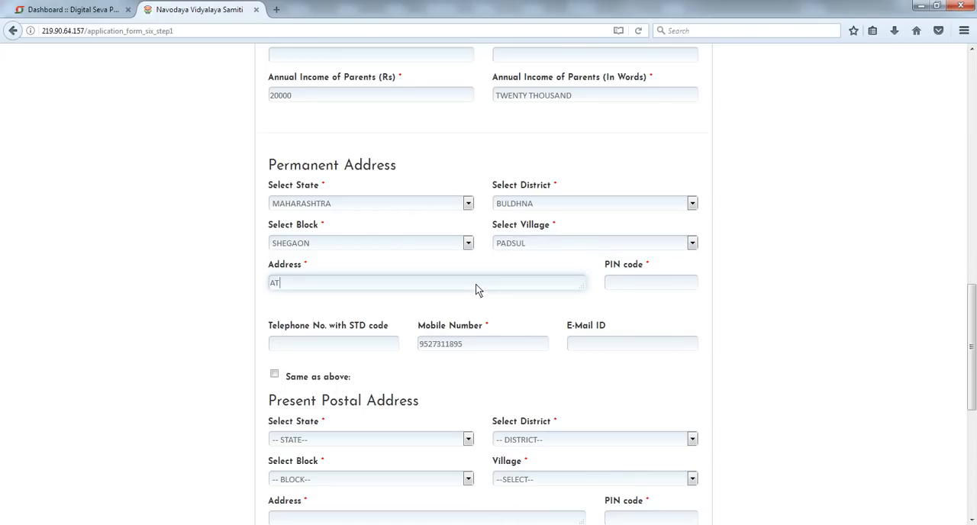
click(663, 286)
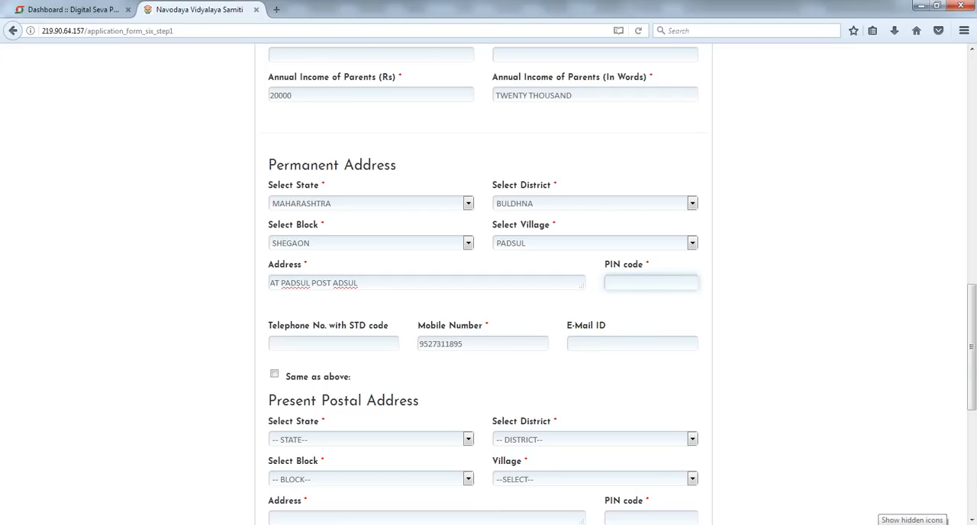
click(947, 524)
click(861, 462)
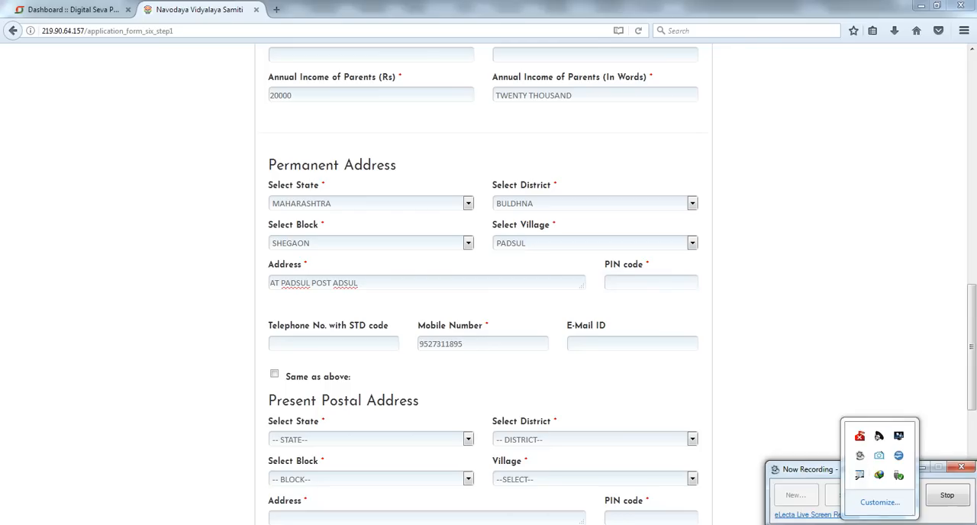
click(898, 493)
- Fill in the permanent address PIN code
click(654, 287)
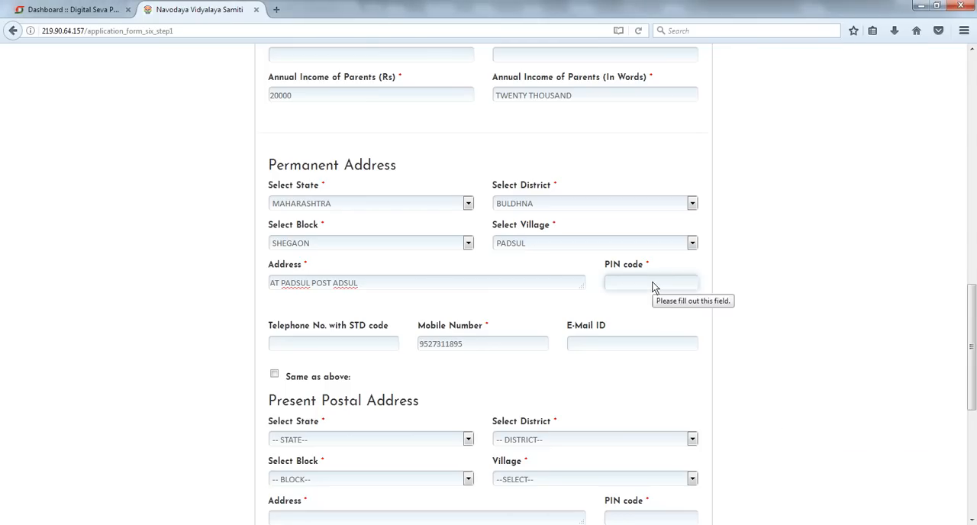
text(4442)
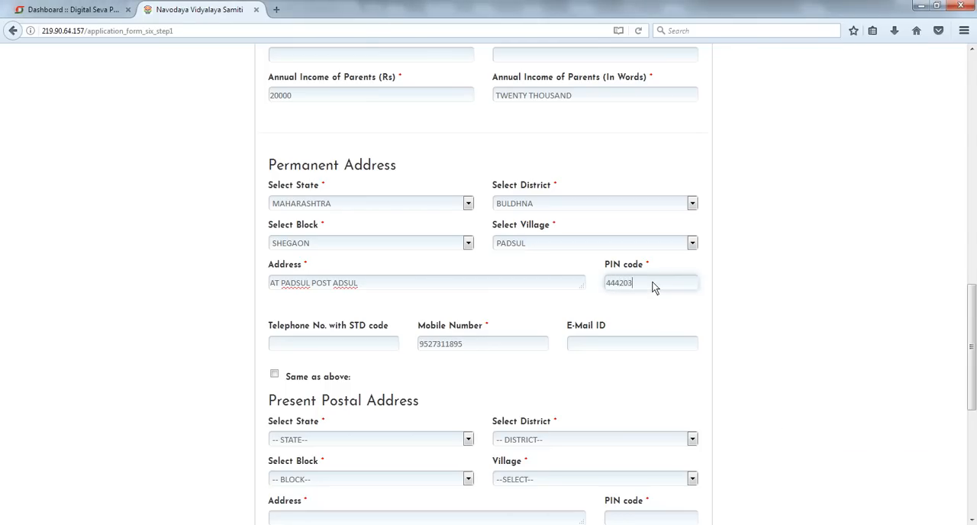
text(03)
- Copy the permanent address into the present postal address with the same-as-above option
scroll(874, 276, down, 3)
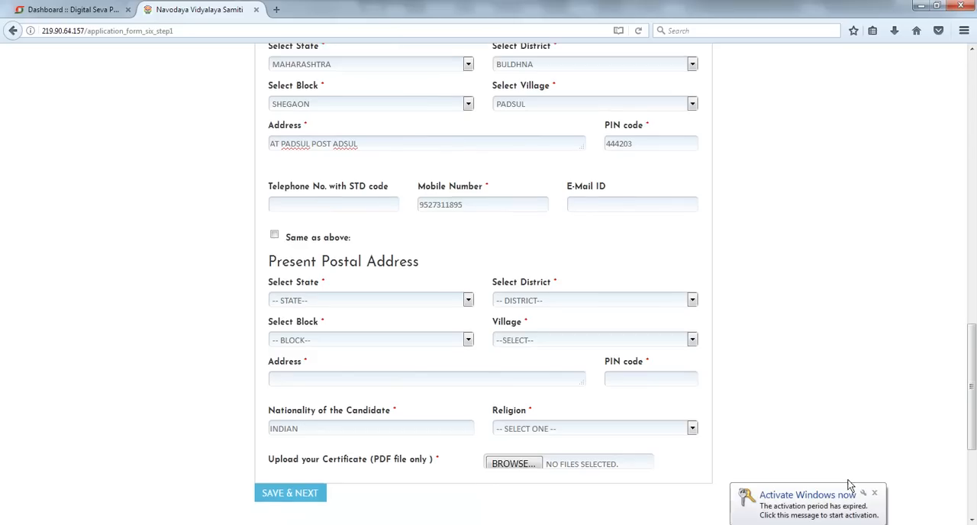
click(874, 495)
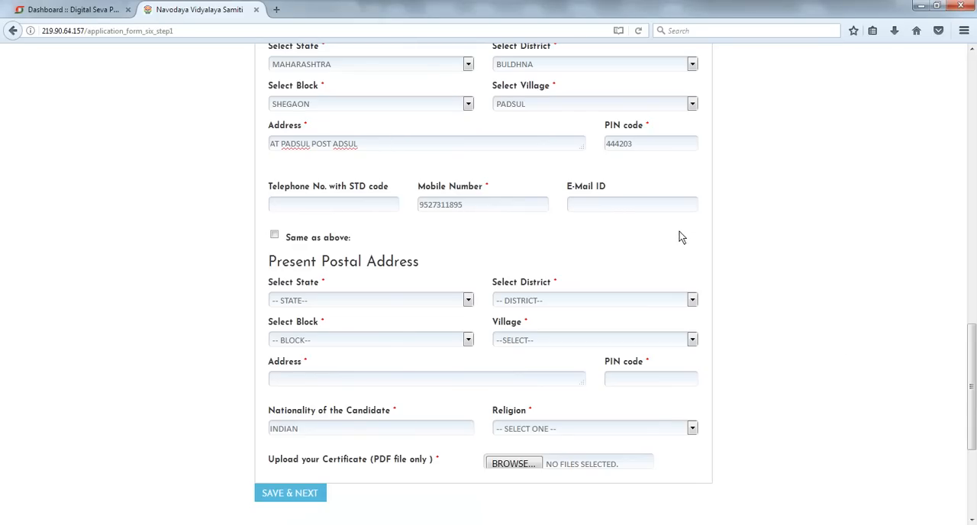
scroll(752, 258, up, 3)
scroll(436, 338, down, 2)
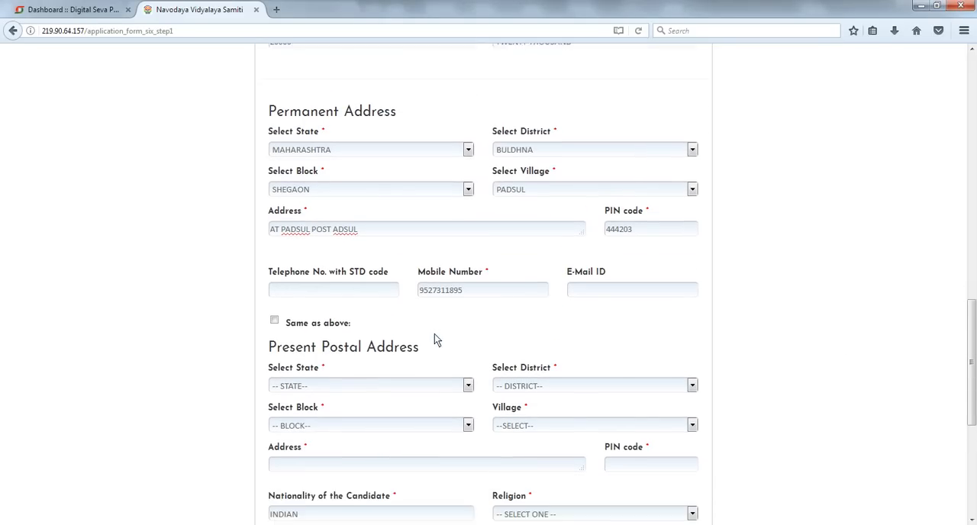
scroll(331, 344, down, 2)
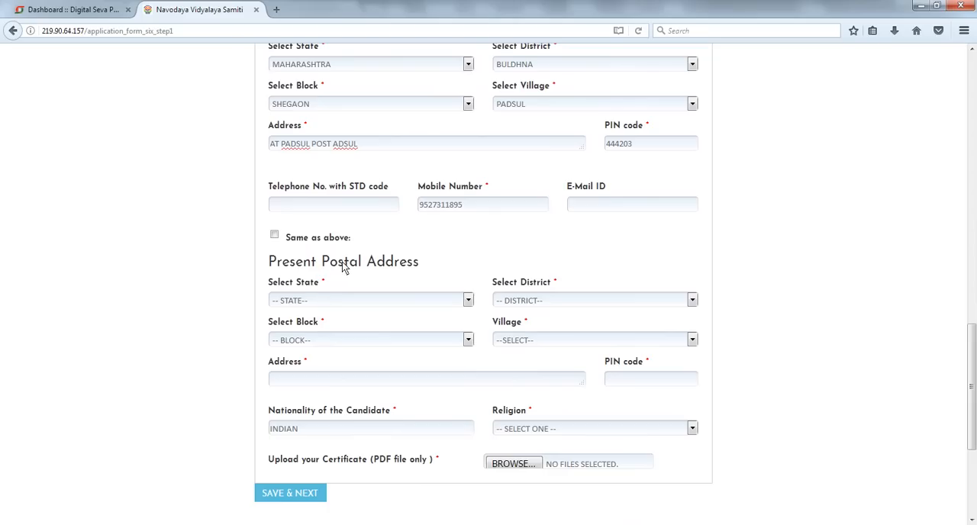
click(276, 237)
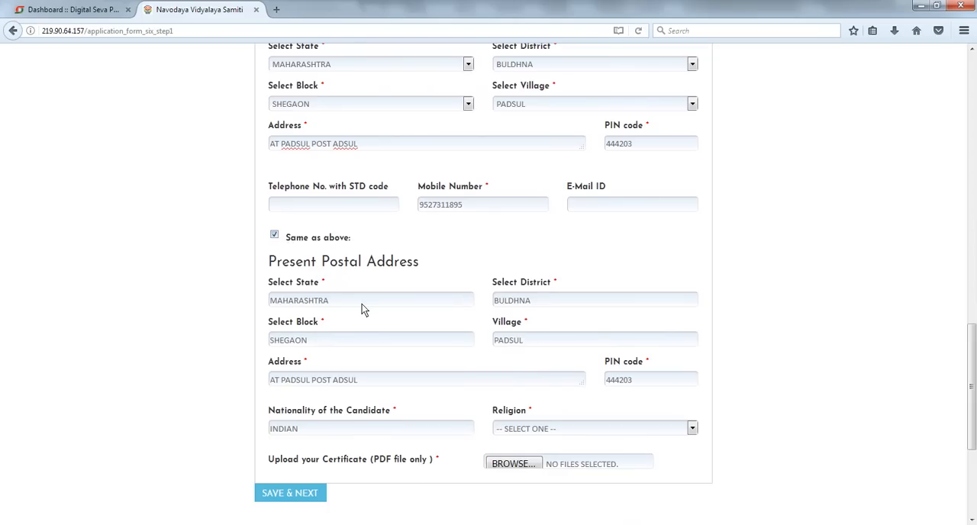
- Set the candidate's religion to Buddhism
scroll(388, 319, down, 2)
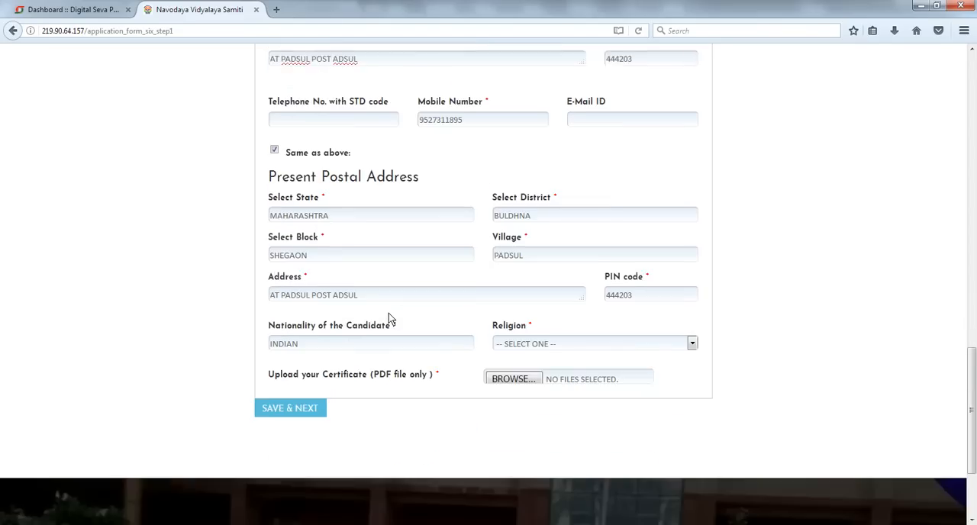
click(519, 289)
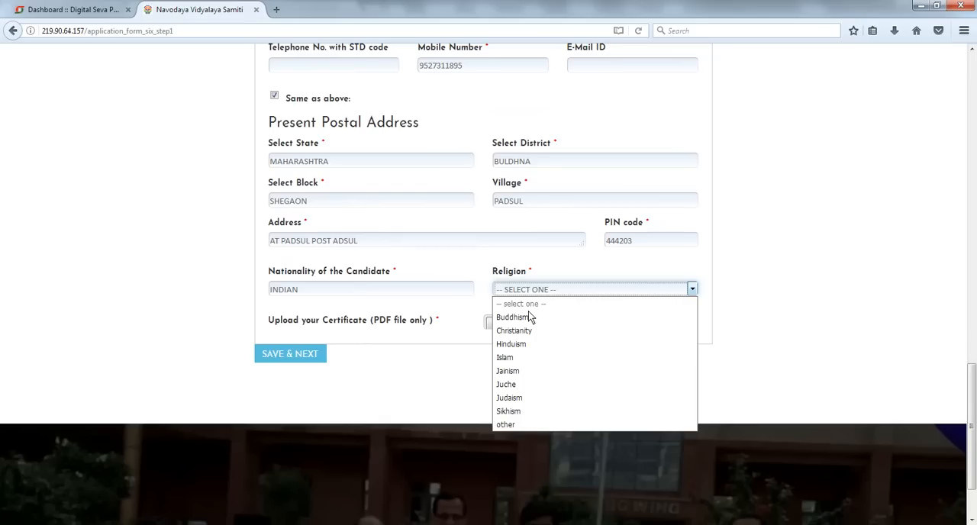
click(528, 317)
- Try to upload Photo.jpg from the candidate's folder inside Navoday Vidyalay as the candidate's photograph
scroll(729, 299, up, 15)
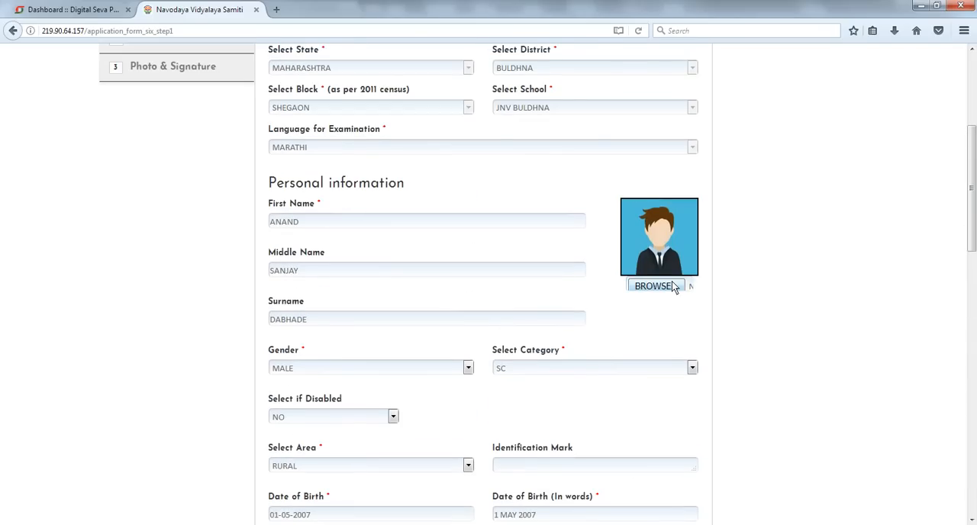
click(673, 285)
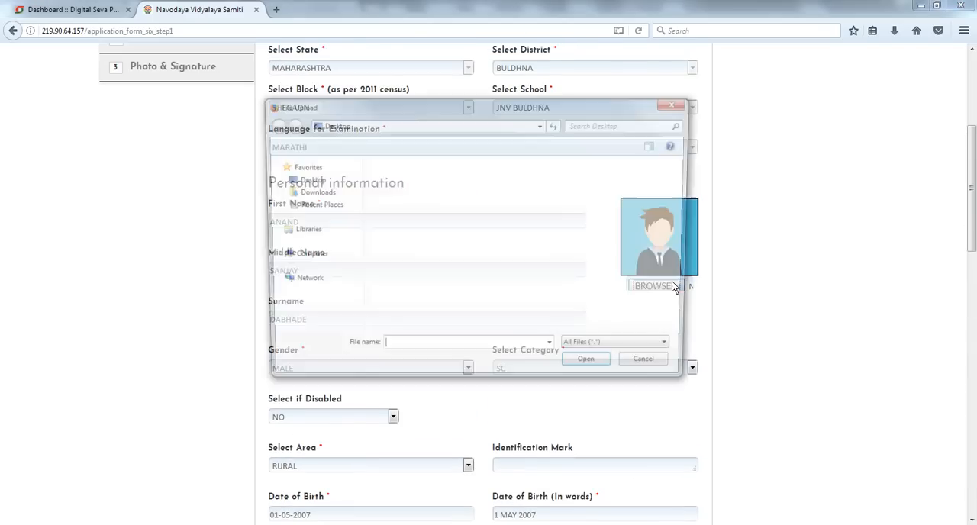
click(458, 205)
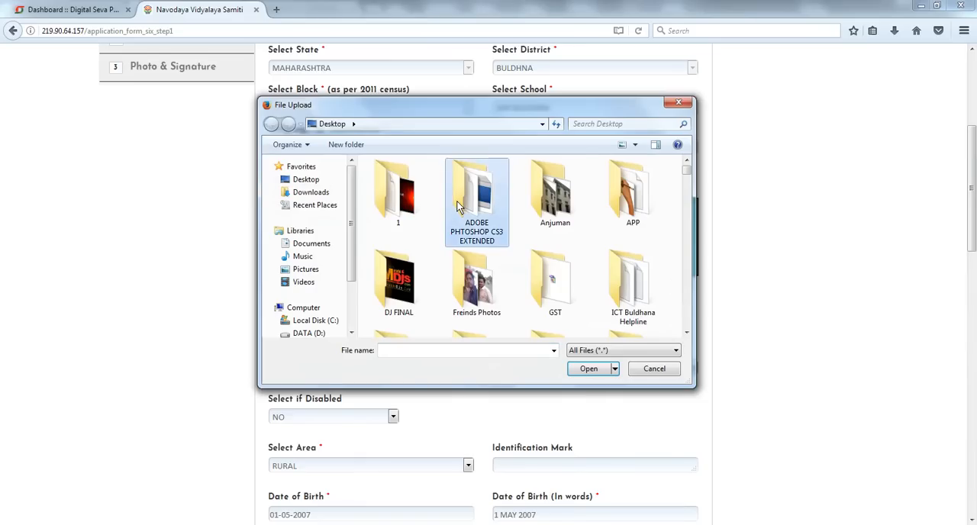
key(n)
key(Return)
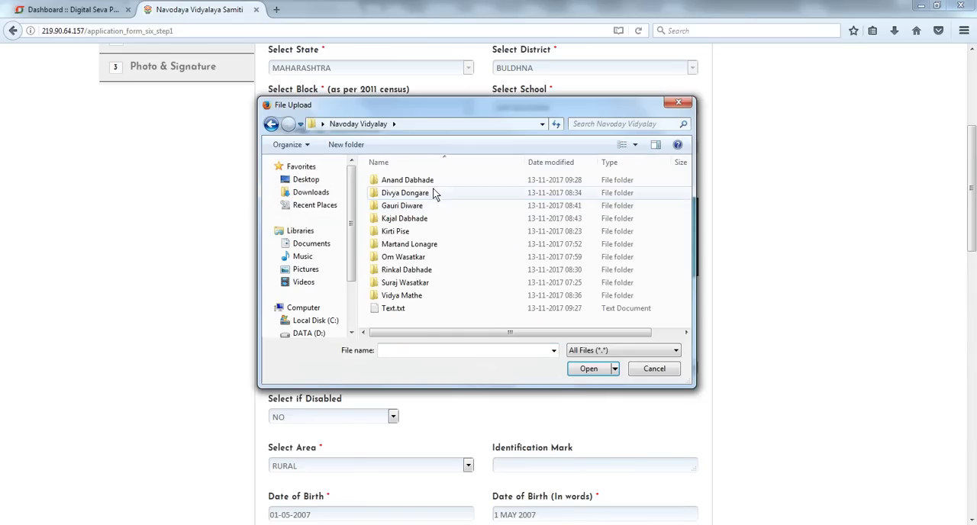
double_click(432, 188)
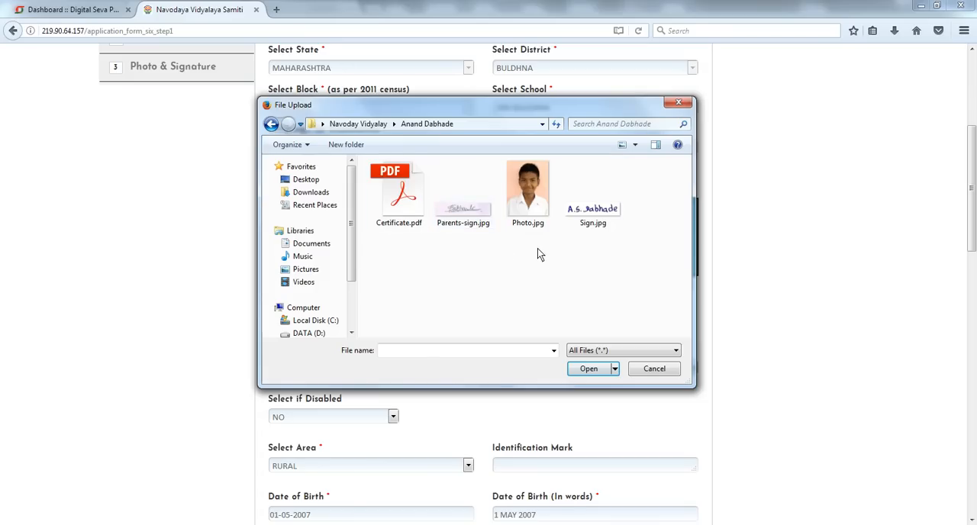
click(526, 208)
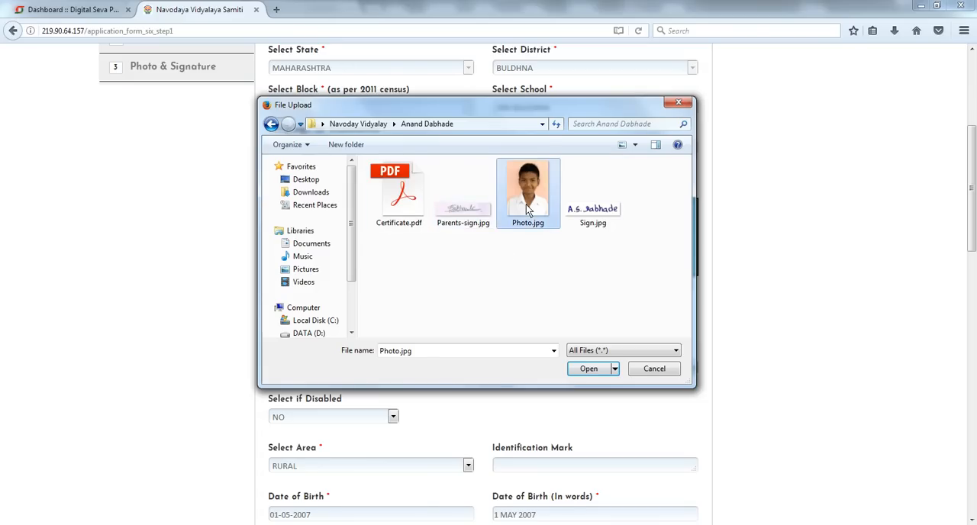
click(589, 369)
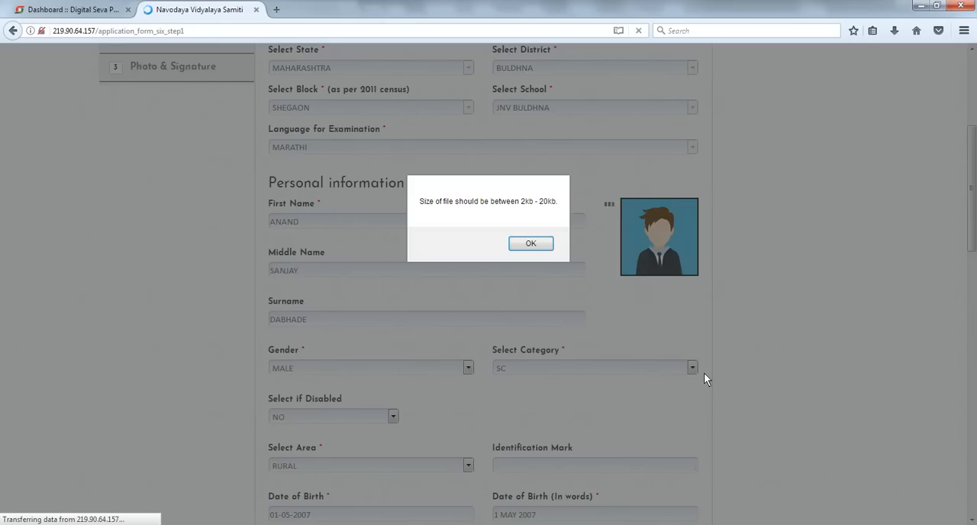
click(530, 244)
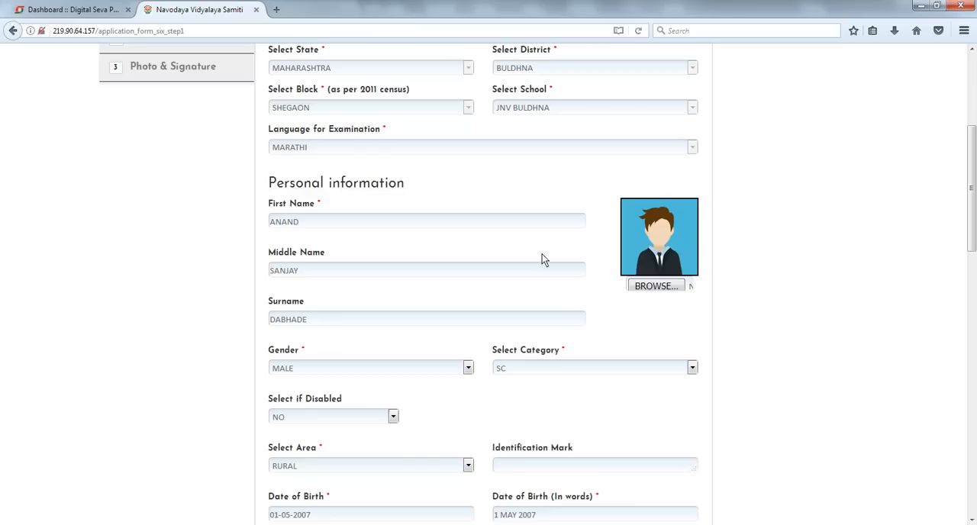
- Open the candidate's Photo.jpg for editing in Paint from the photo upload dialog
click(663, 292)
click(528, 215)
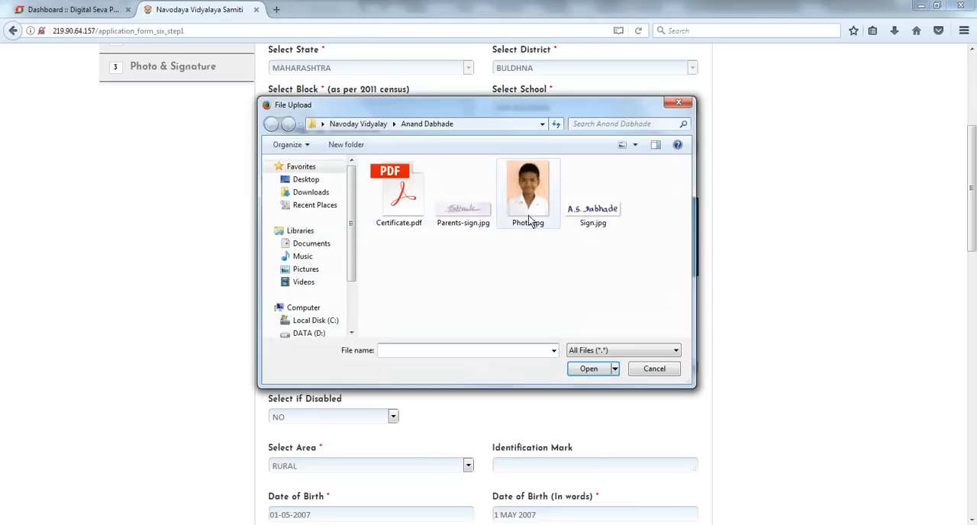
right_click(528, 214)
click(557, 233)
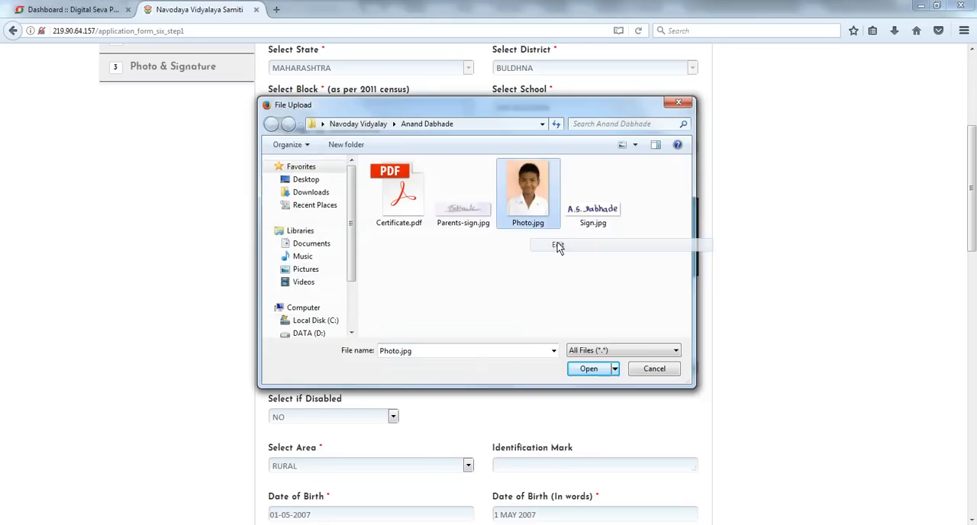
- Resize the photo to 50 percent and dismiss the error dialog
click(114, 50)
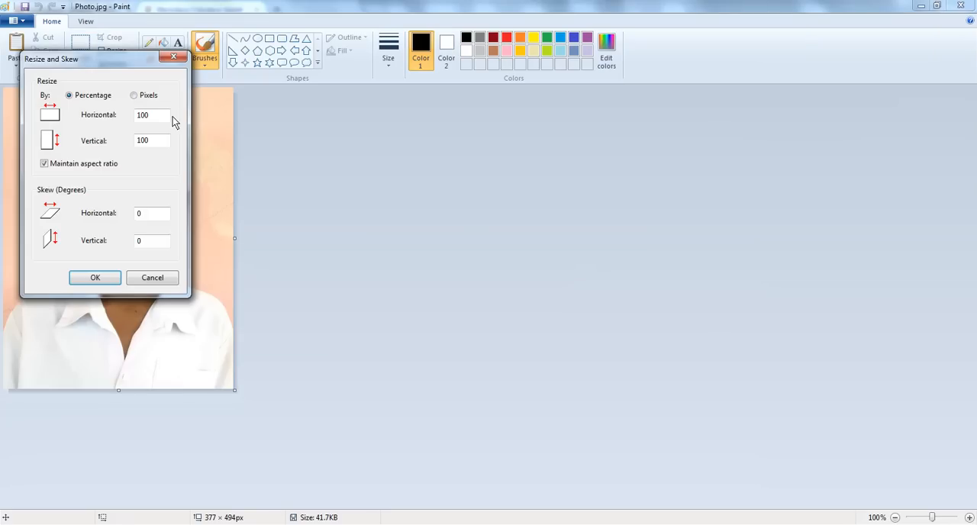
text(50)
key(Return)
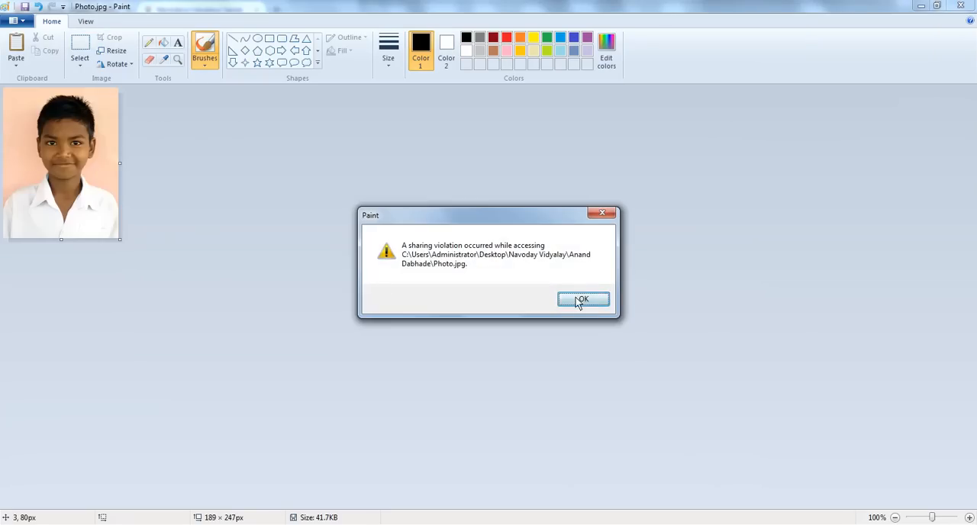
click(580, 298)
- Save the resized photo under the new name Photo1.jpg in the same folder
click(14, 20)
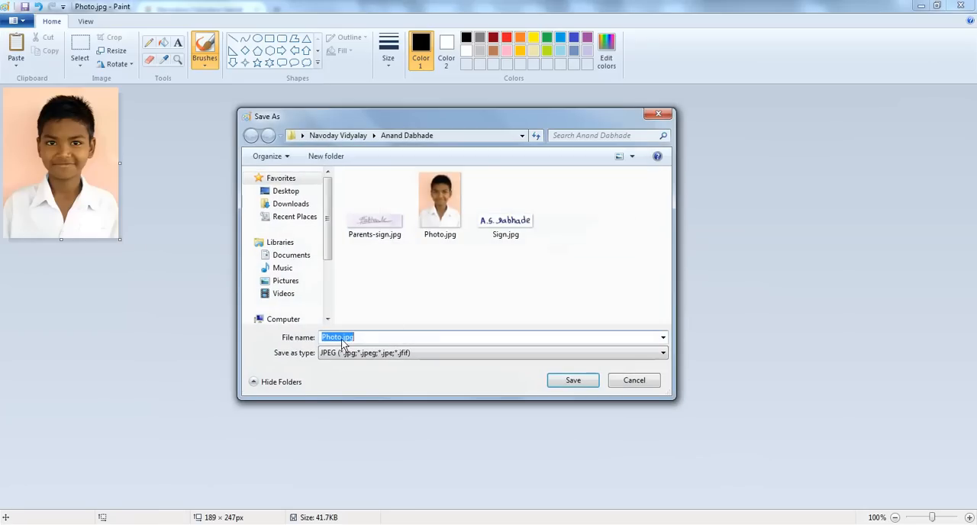
click(338, 337)
text(1)
key(Return)
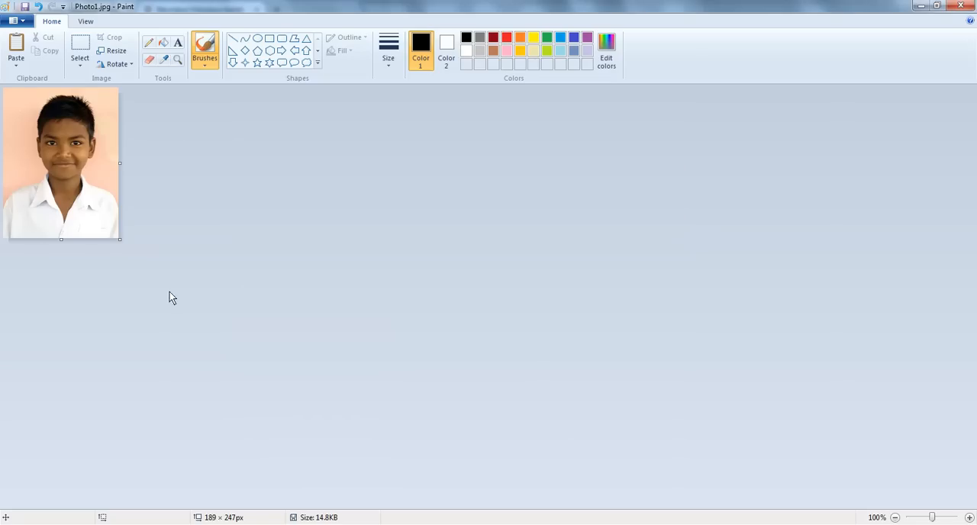
- Close Paint and upload Photo1.jpg as the candidate's photograph
click(963, 6)
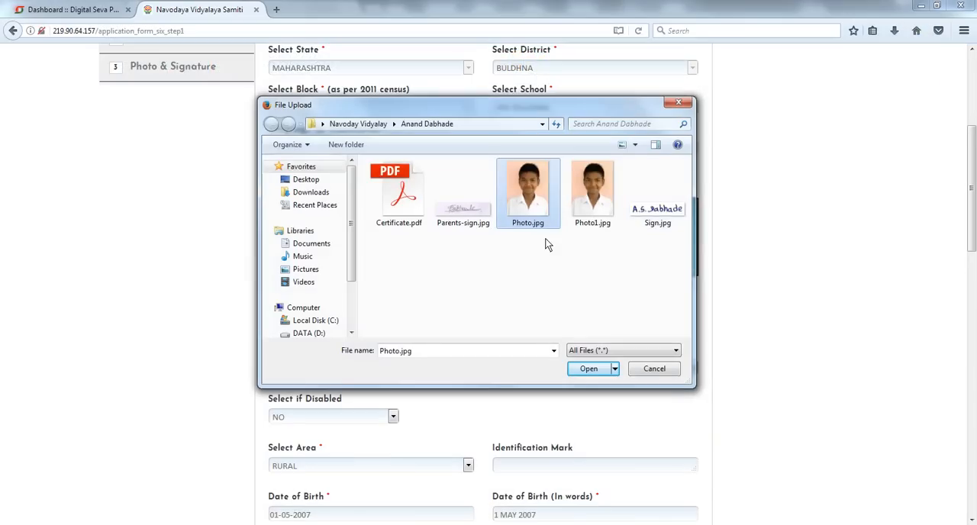
click(605, 199)
click(588, 370)
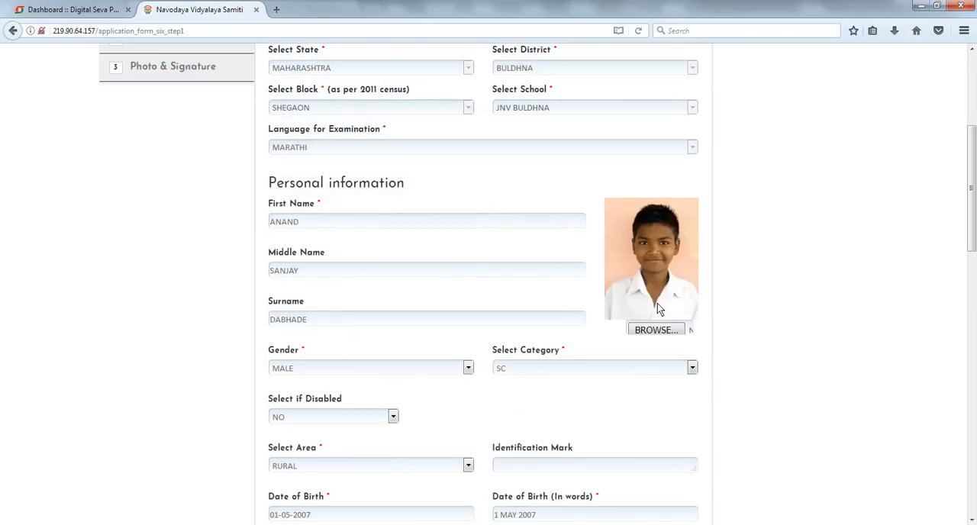
- Upload Certificate.pdf as the candidate's certificate and cancel the download window that opens
scroll(812, 292, down, 15)
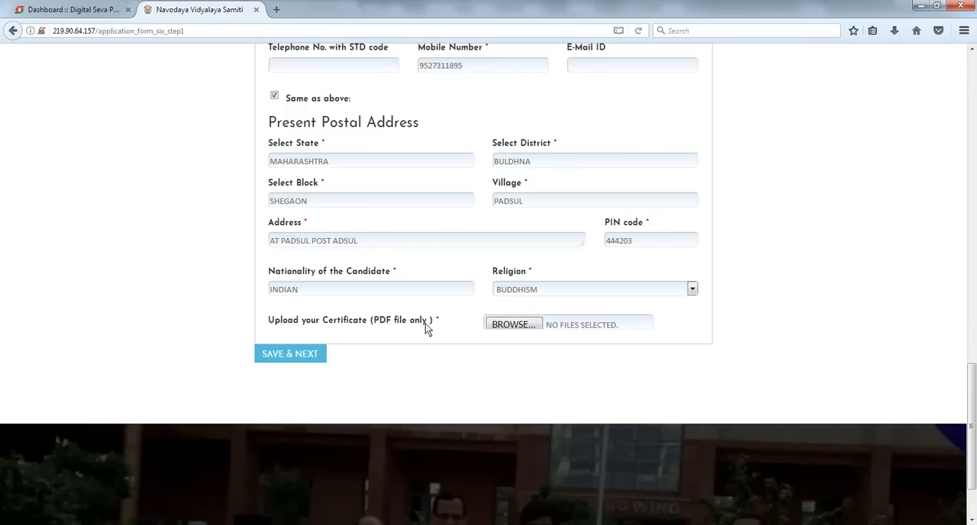
click(525, 329)
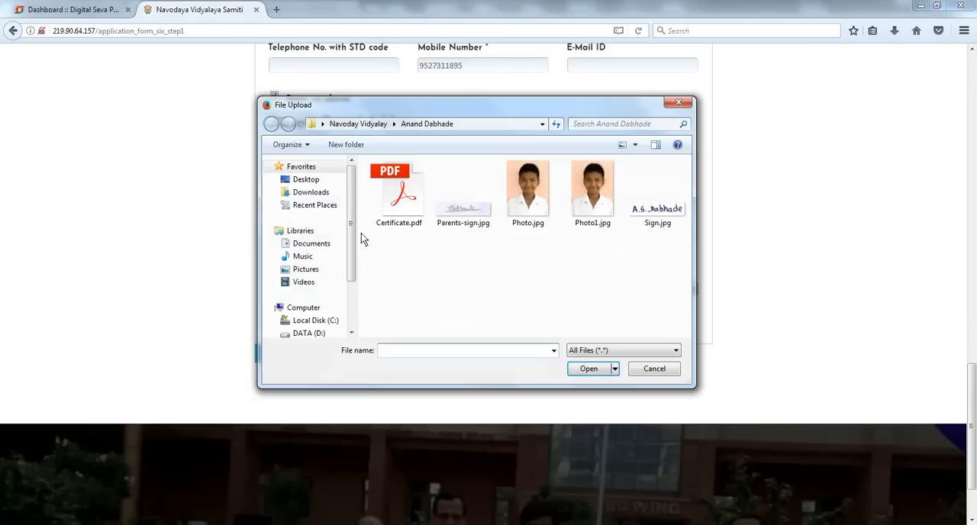
double_click(399, 211)
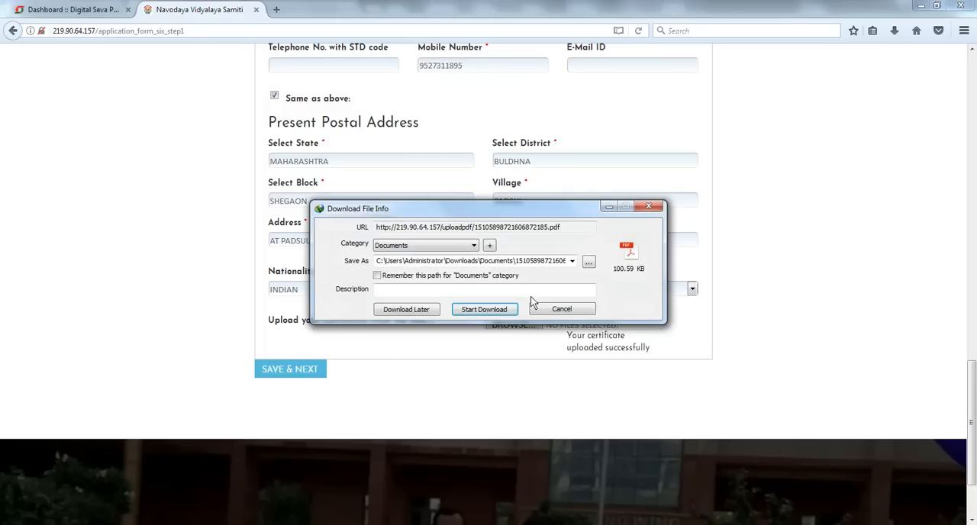
drag(558, 206, 561, 181)
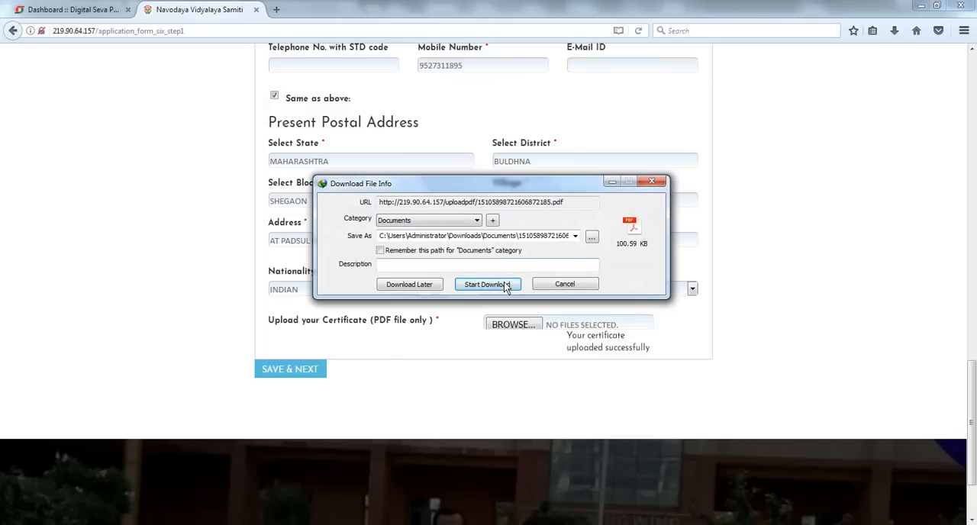
click(589, 284)
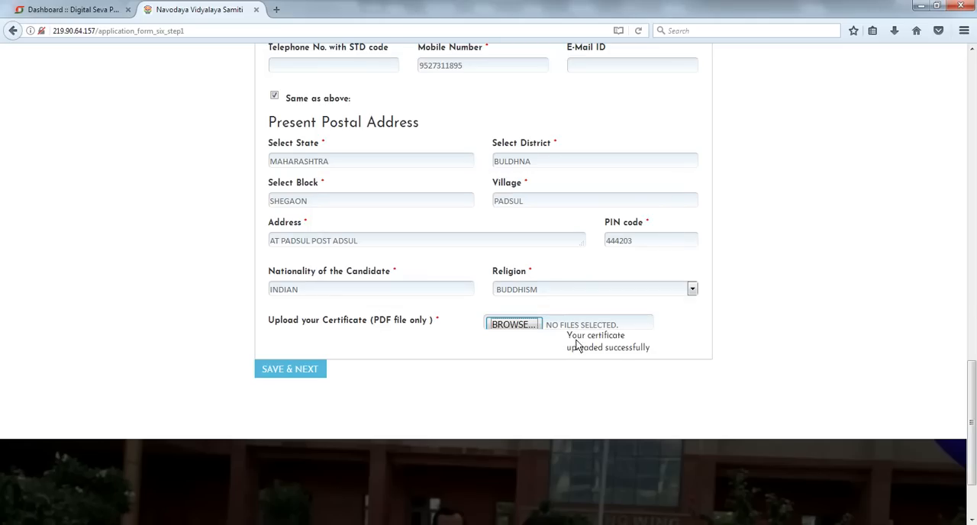
- Try to save the form and continue with Save & Next, then dismiss the alert
scroll(829, 319, up, 5)
scroll(828, 319, up, 8)
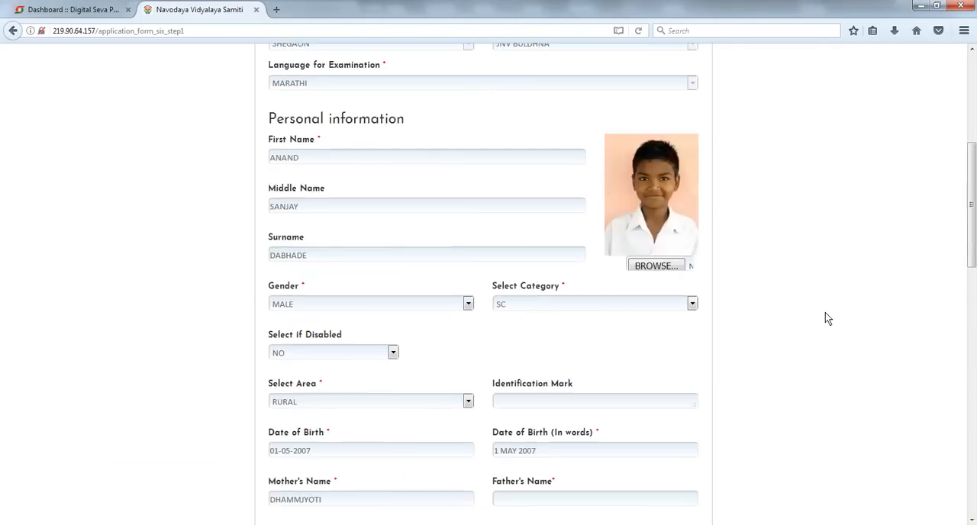
scroll(652, 310, down, 15)
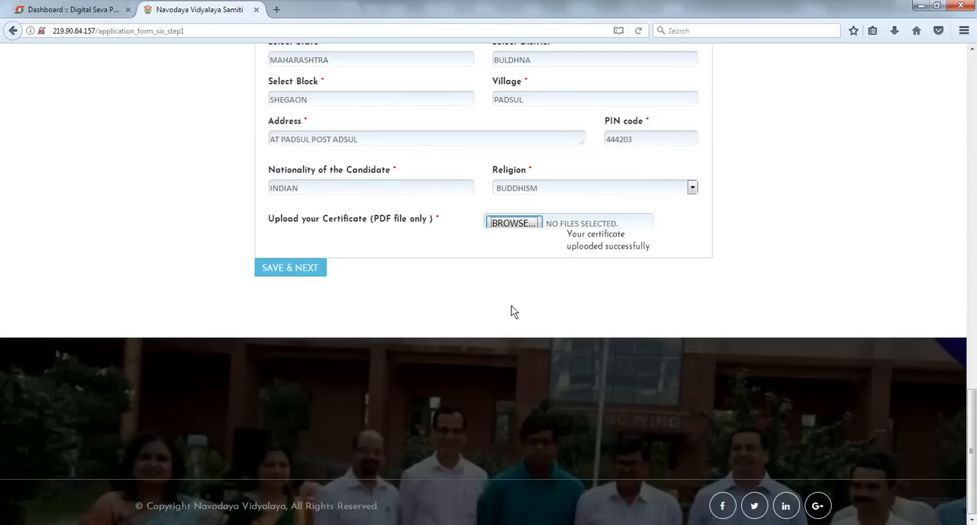
click(305, 269)
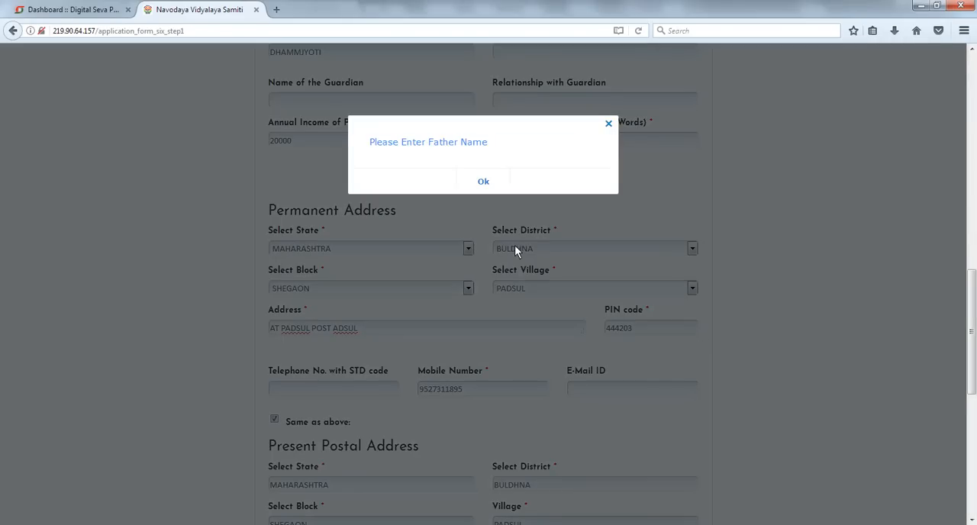
click(484, 181)
- Fill in the father's full name in the personal information section
scroll(643, 261, up, 5)
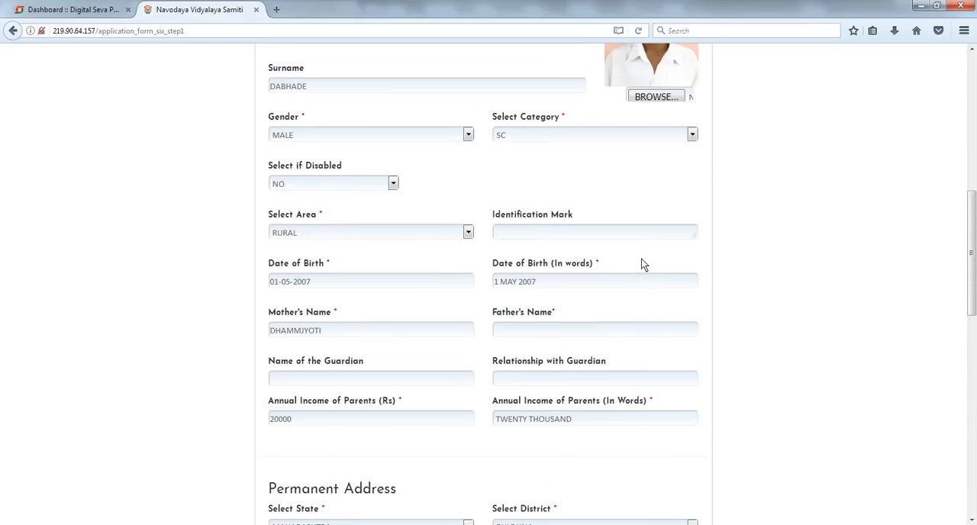
scroll(641, 259, up, 4)
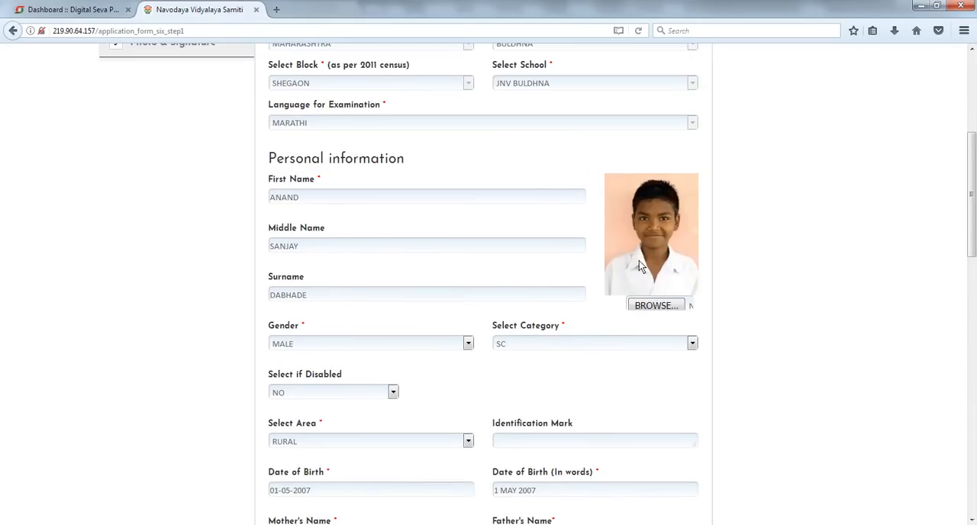
scroll(640, 262, down, 8)
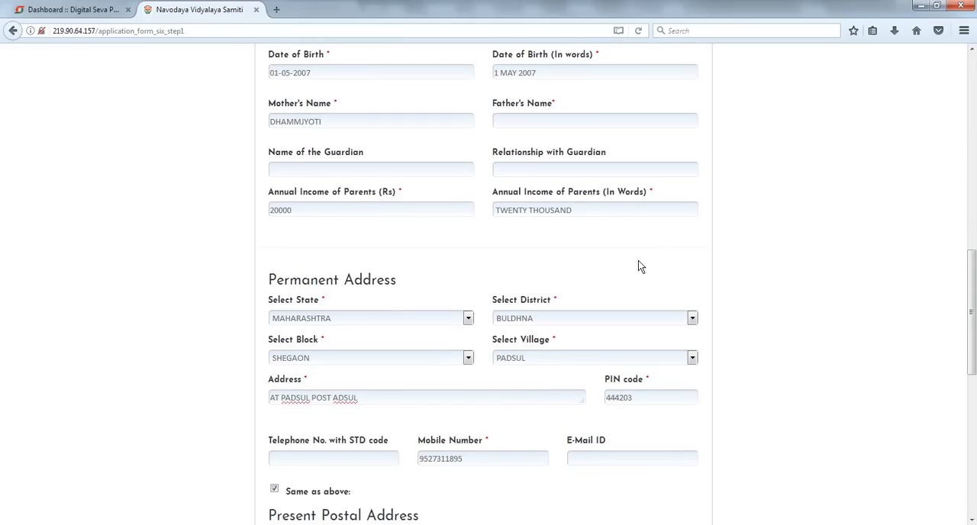
scroll(639, 265, down, 6)
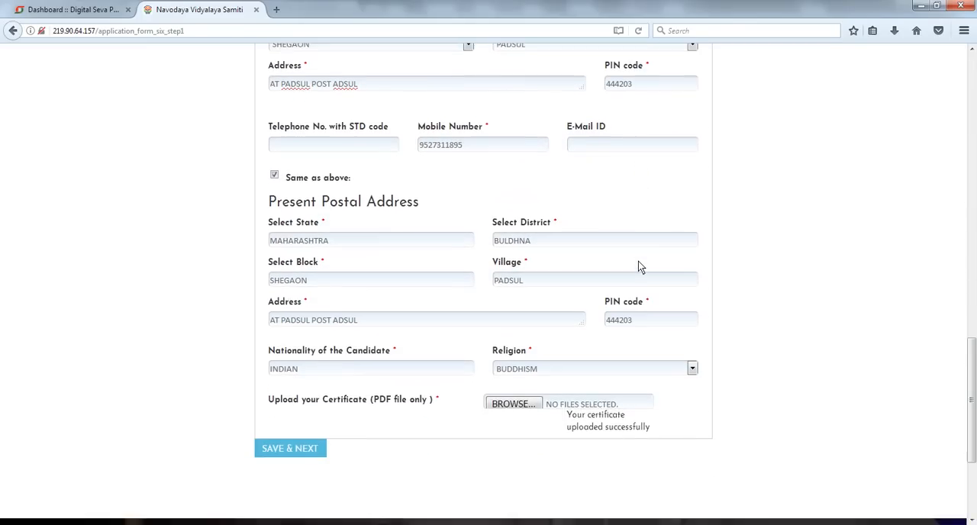
scroll(639, 267, up, 2)
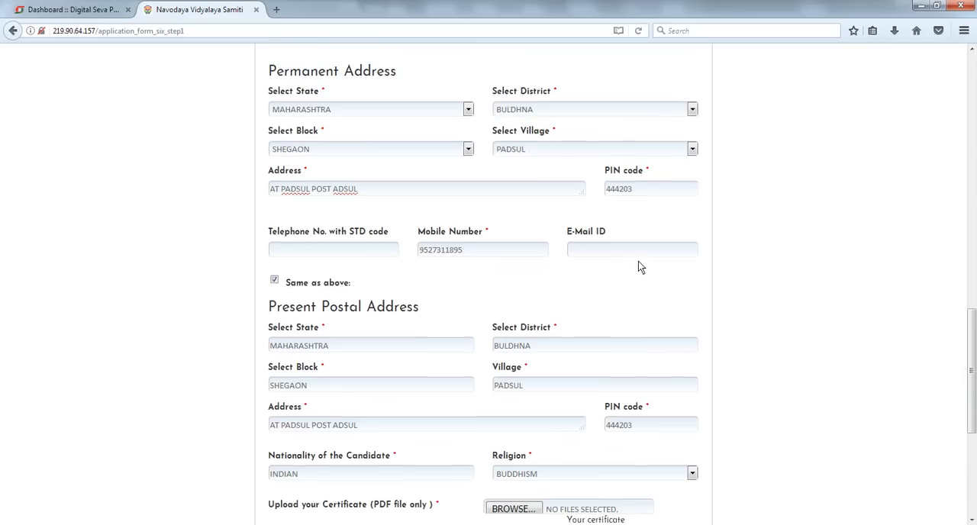
scroll(638, 266, up, 4)
click(452, 176)
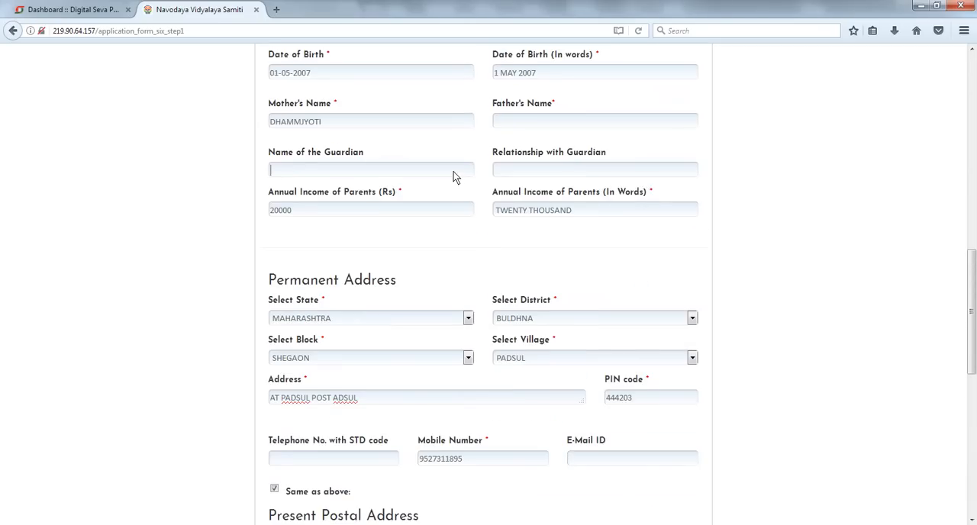
scroll(699, 232, up, 4)
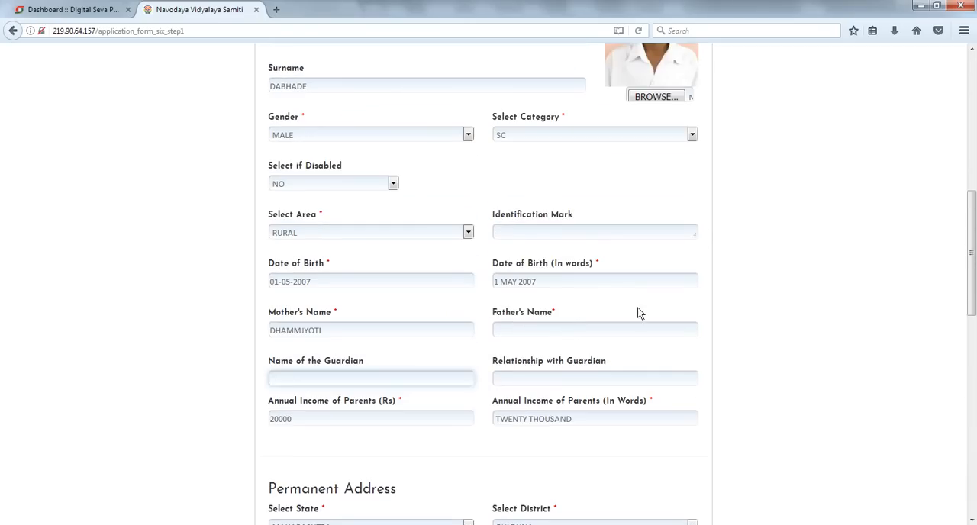
click(571, 329)
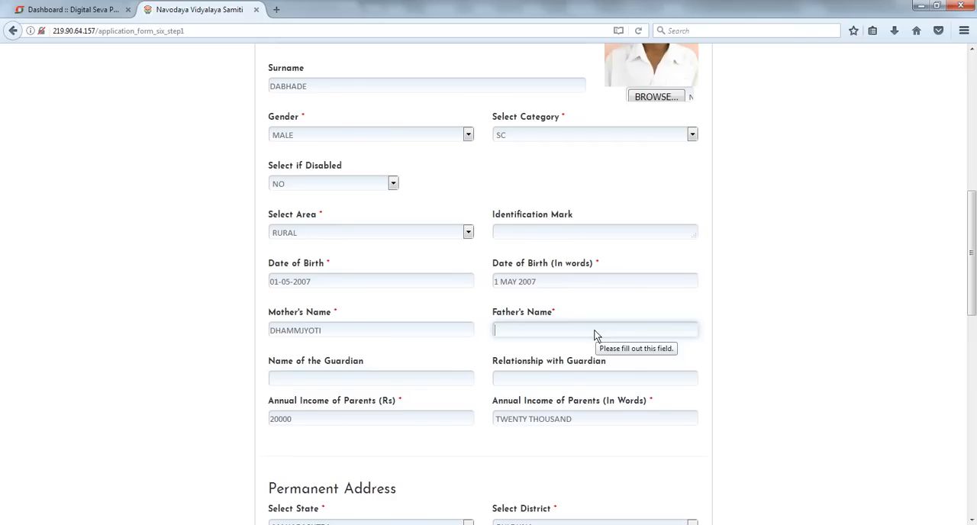
scroll(602, 340, up, 1)
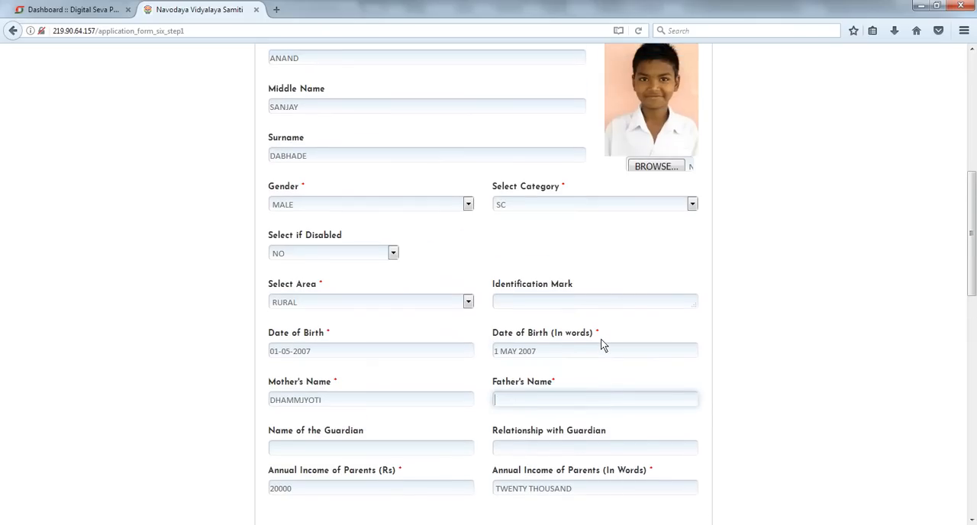
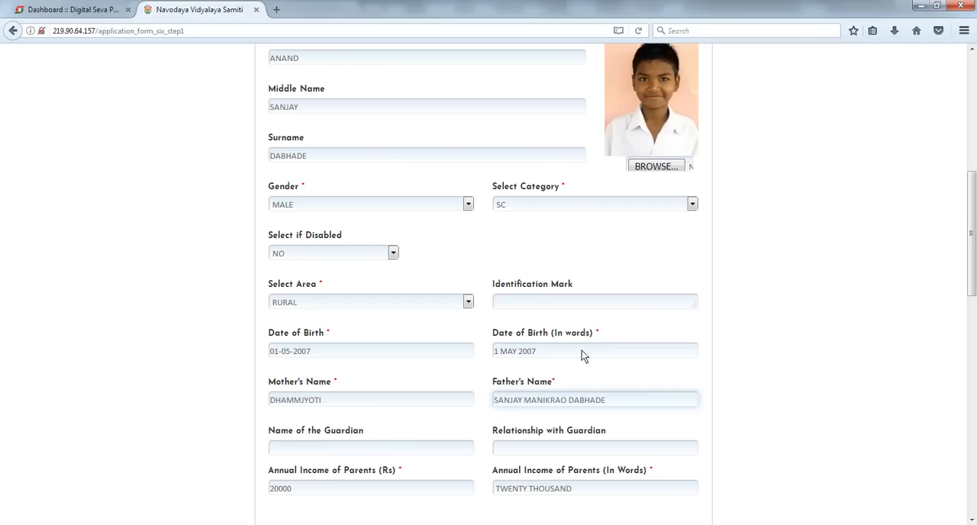
click(404, 407)
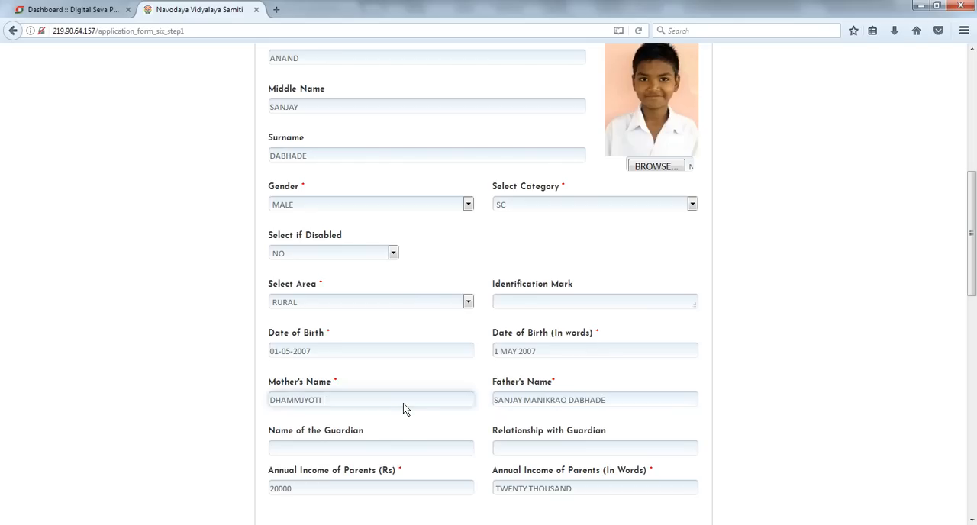
- Save the personal information and continue to the classes details page
click(713, 365)
scroll(712, 366, down, 10)
scroll(712, 368, down, 2)
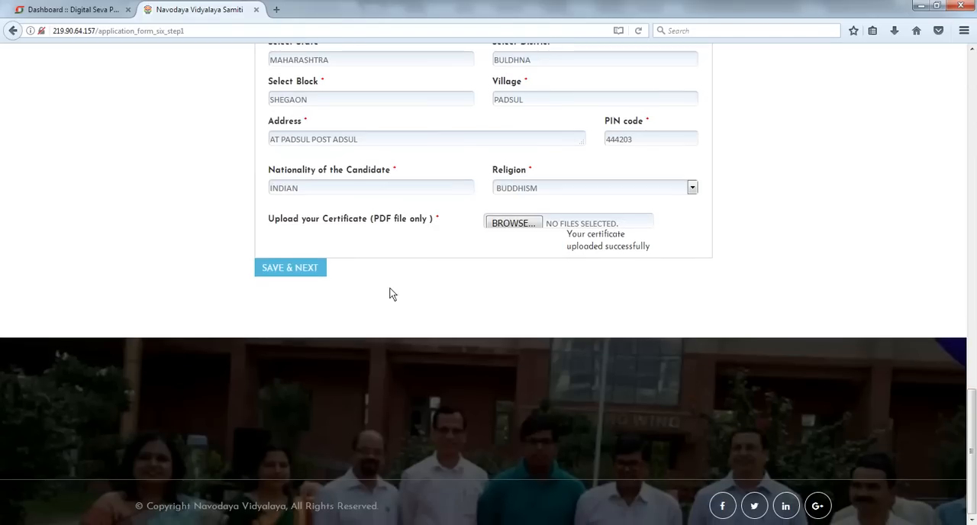
click(306, 272)
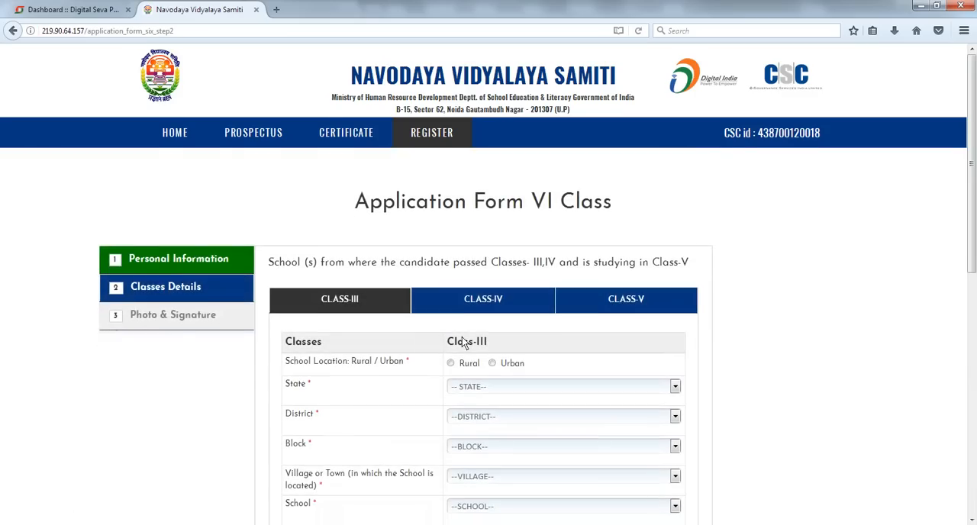
- Set the Class III school location to Rural
scroll(572, 313, down, 2)
click(466, 235)
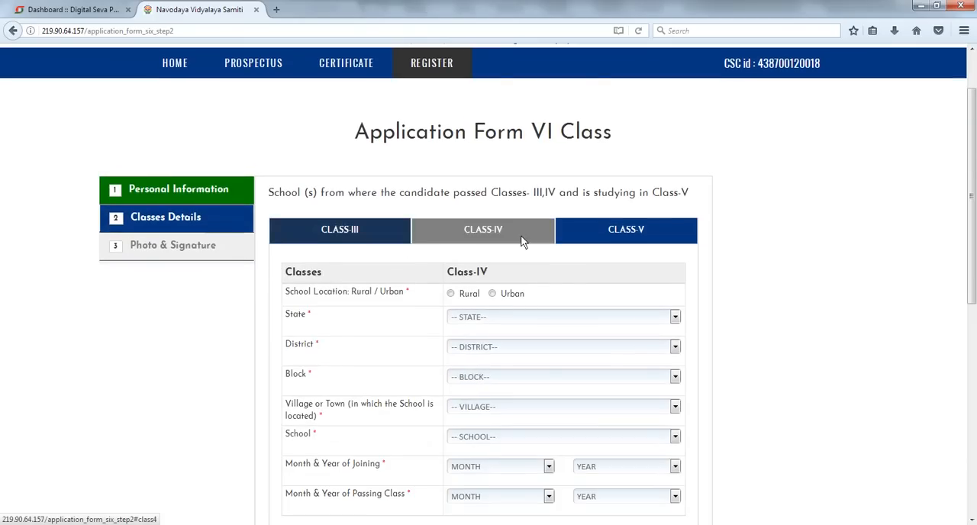
click(641, 229)
click(350, 231)
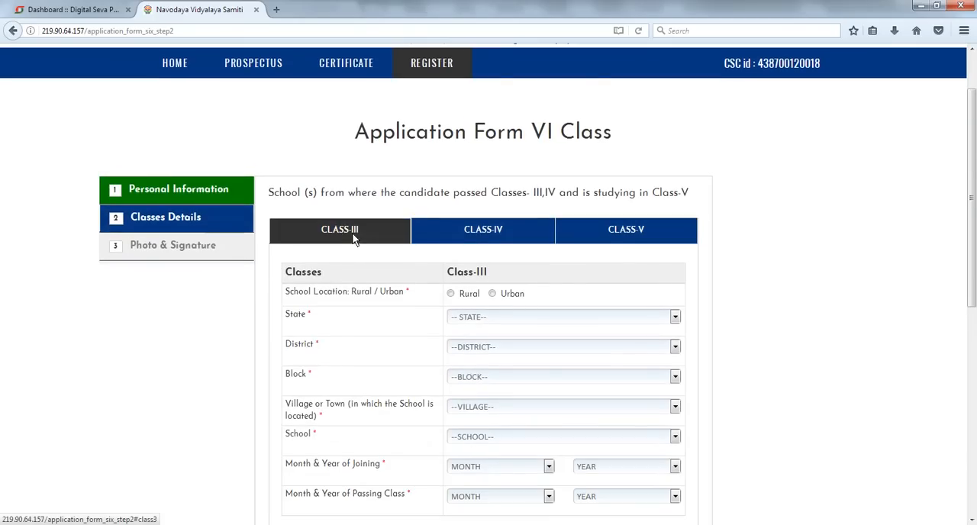
click(451, 293)
scroll(618, 297, down, 2)
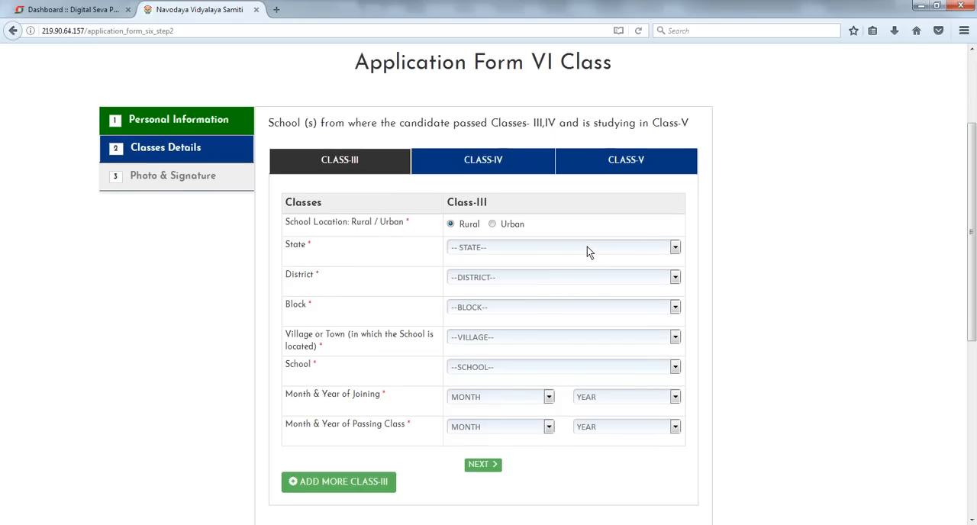
- Review the class-wise school details in the candidate's certificate PDF
click(175, 496)
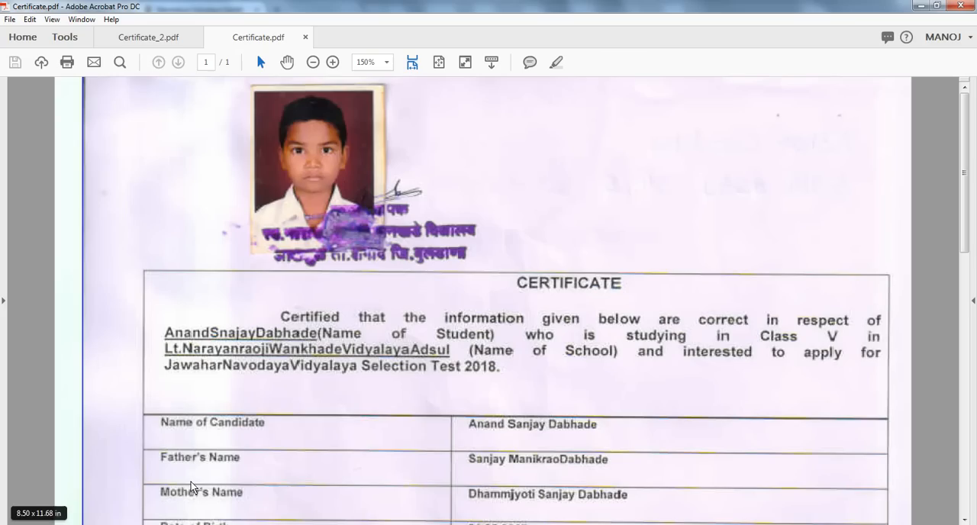
scroll(467, 298, down, 10)
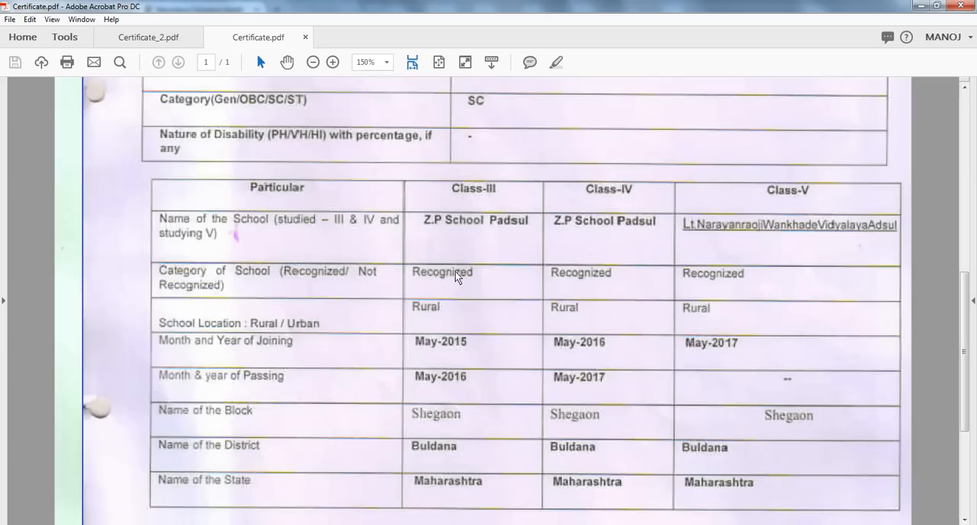
scroll(456, 319, down, 3)
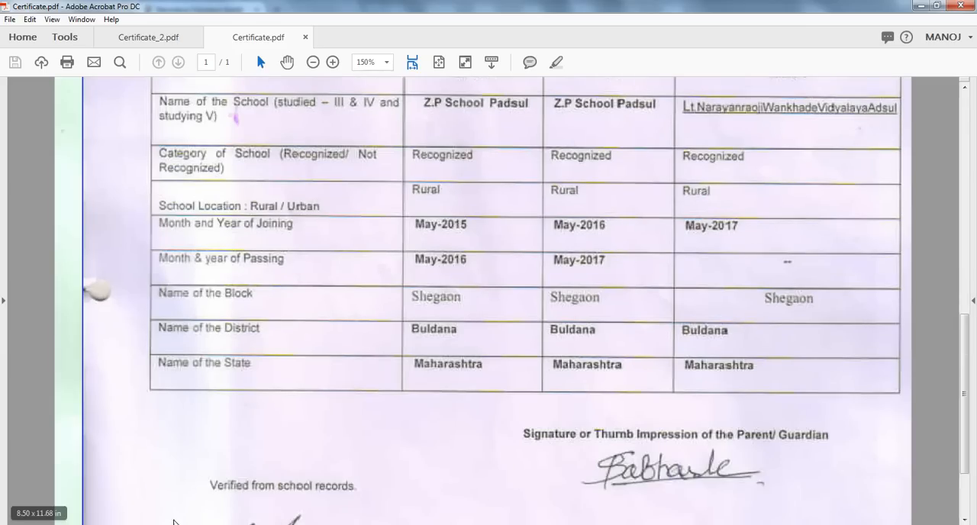
click(164, 523)
scroll(651, 290, down, 5)
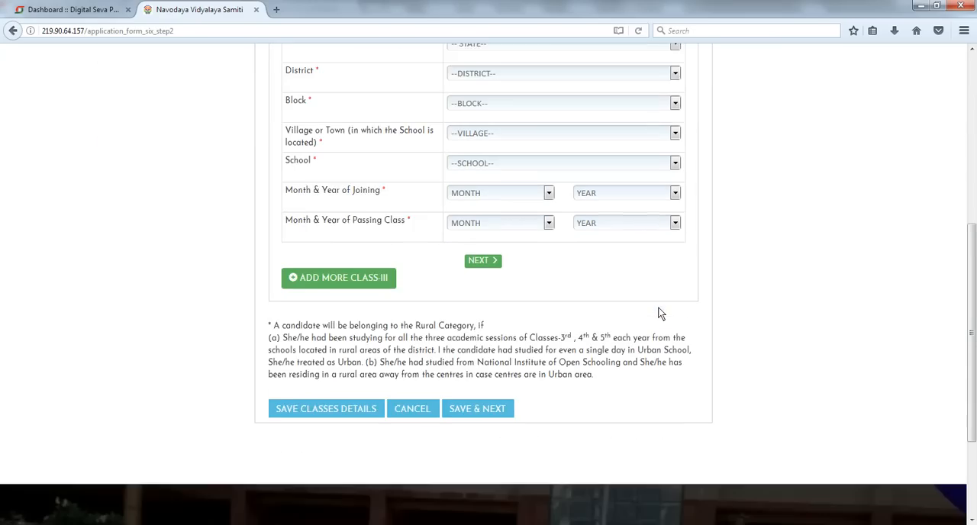
- Select MAHARASHTRA as the Class III state and BULDANA as the district
scroll(674, 314, up, 7)
scroll(510, 252, down, 2)
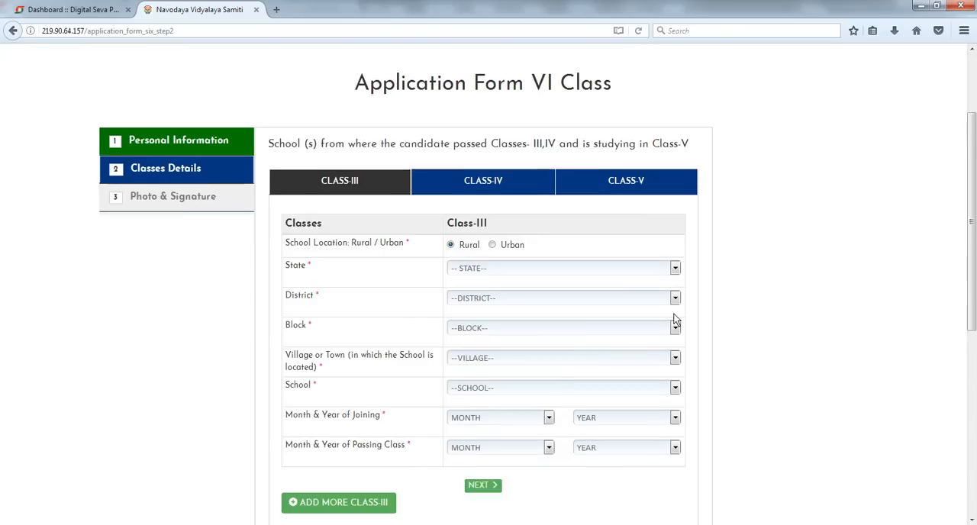
click(514, 250)
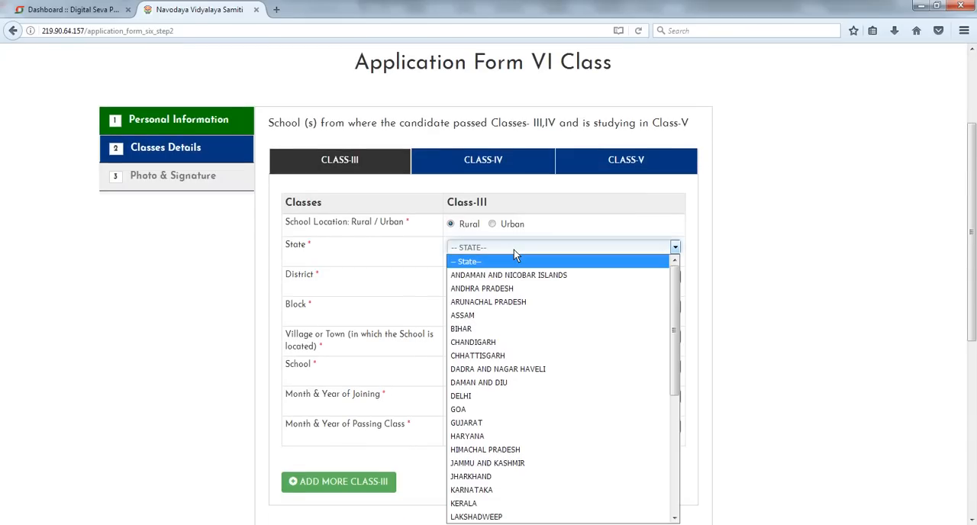
text(mah)
key(Return)
scroll(646, 286, down, 2)
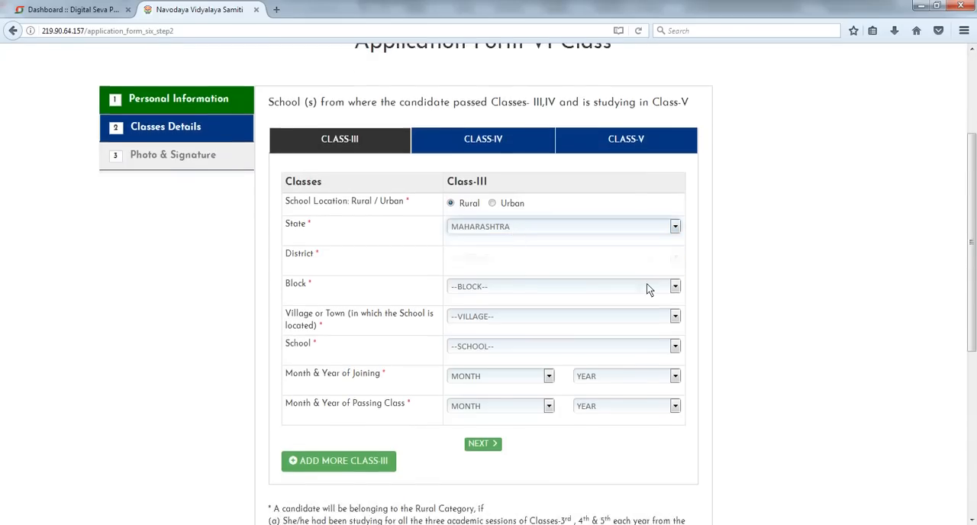
click(563, 206)
text(bi)
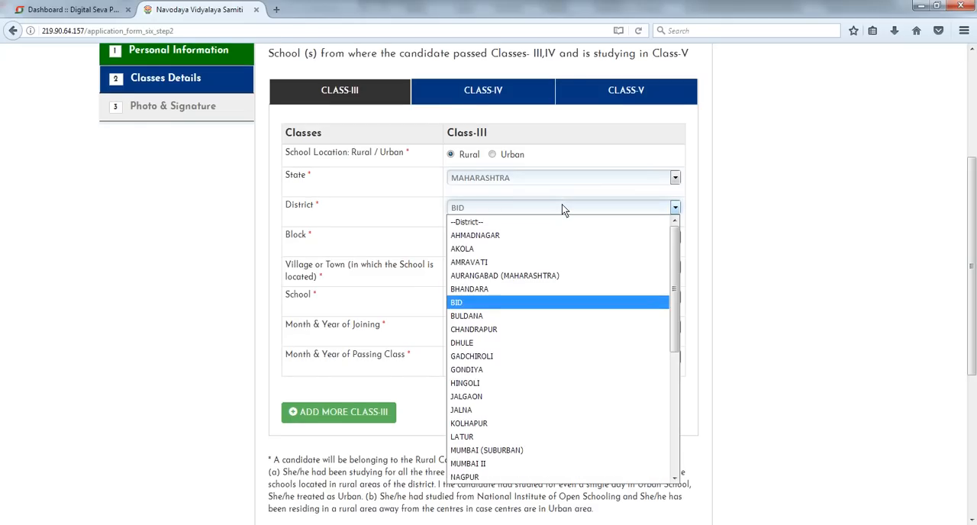
click(543, 316)
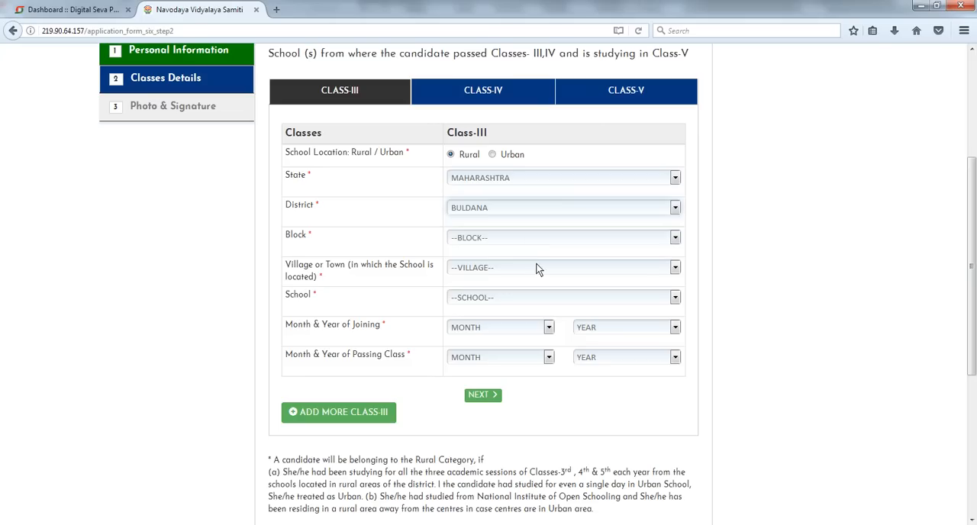
- Select SHEGAON as the Class III block
click(536, 267)
click(551, 243)
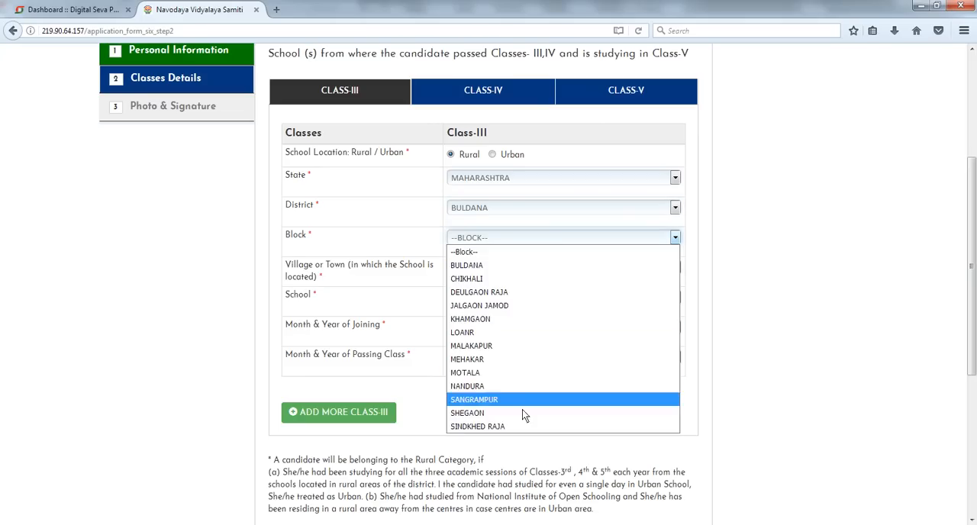
click(523, 412)
- Select PADSUL as the Class III village and ZP MAR PRI SCH, PADSUL as the school
click(570, 266)
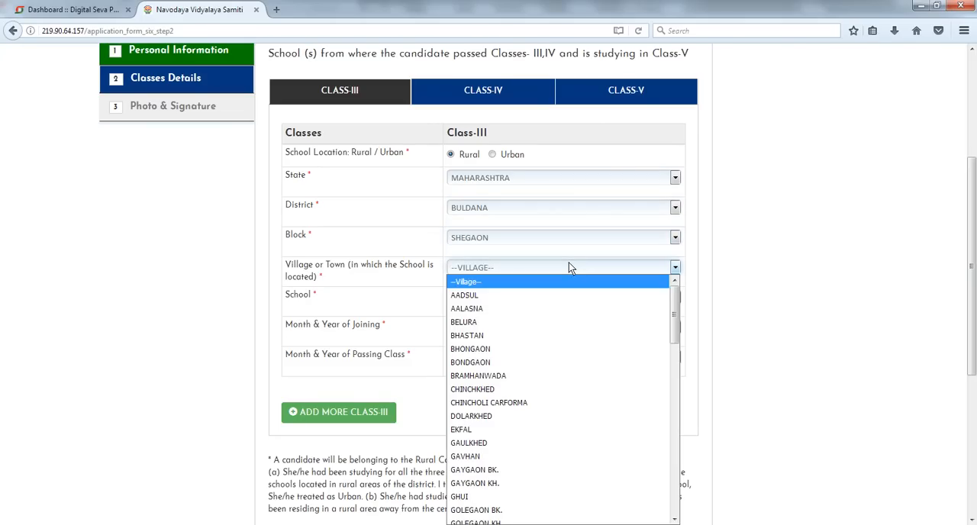
click(719, 272)
scroll(725, 295, down, 2)
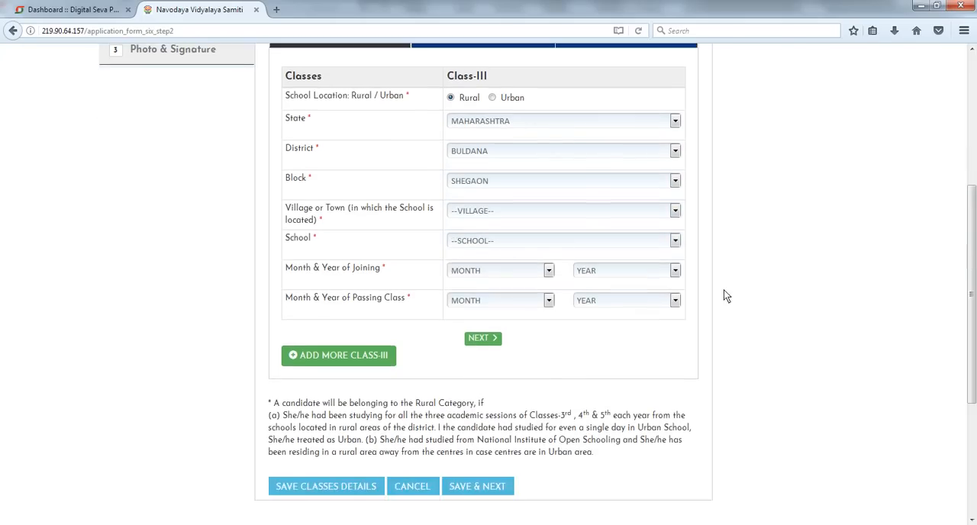
click(653, 229)
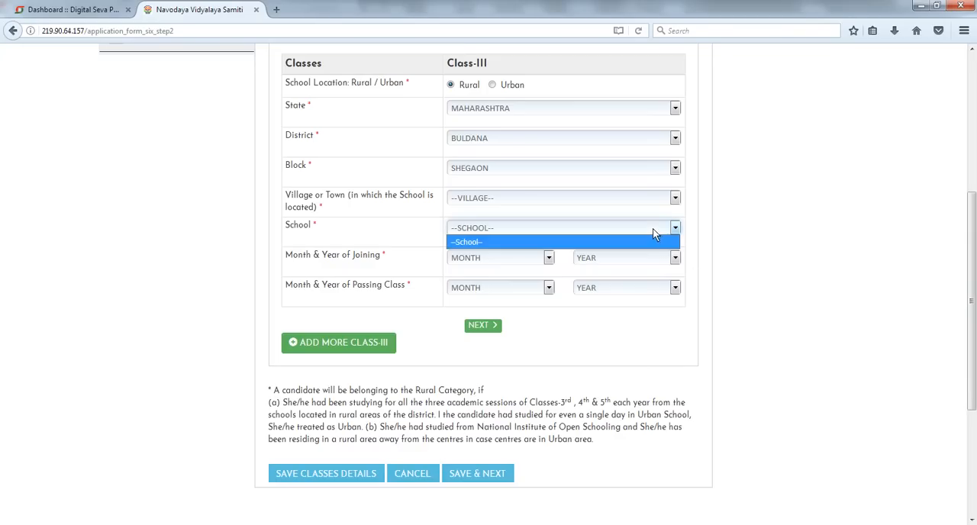
click(636, 198)
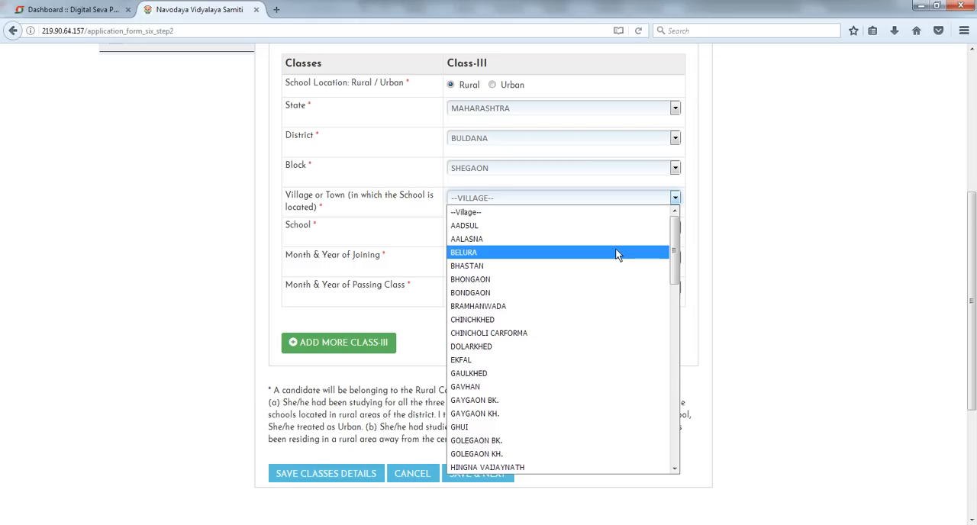
key(p)
key(Return)
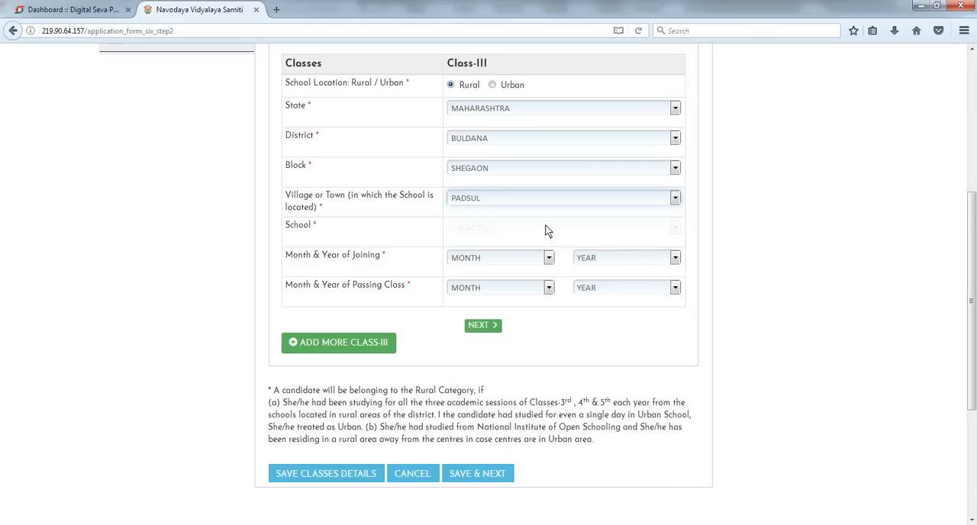
click(545, 227)
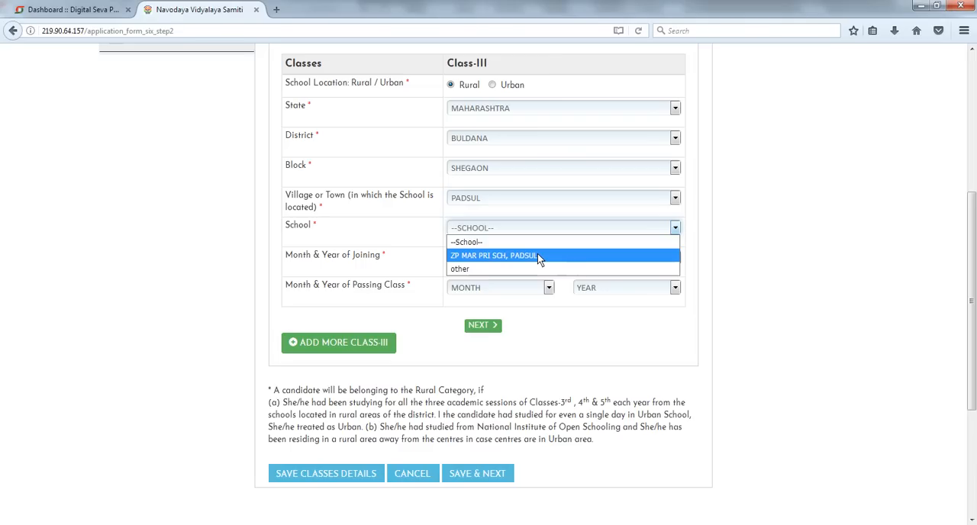
click(537, 255)
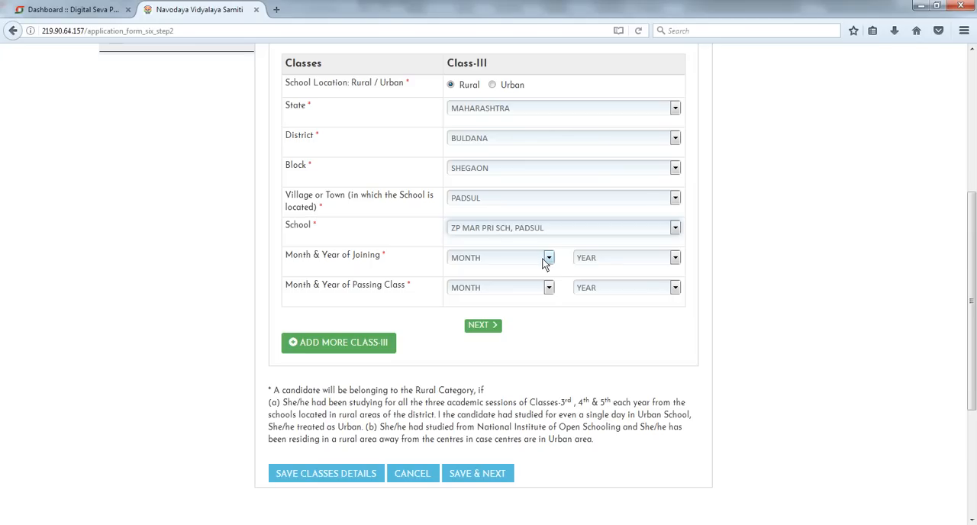
- Set the Class III joining date to May 2015 and the passing date to May 2016
click(544, 262)
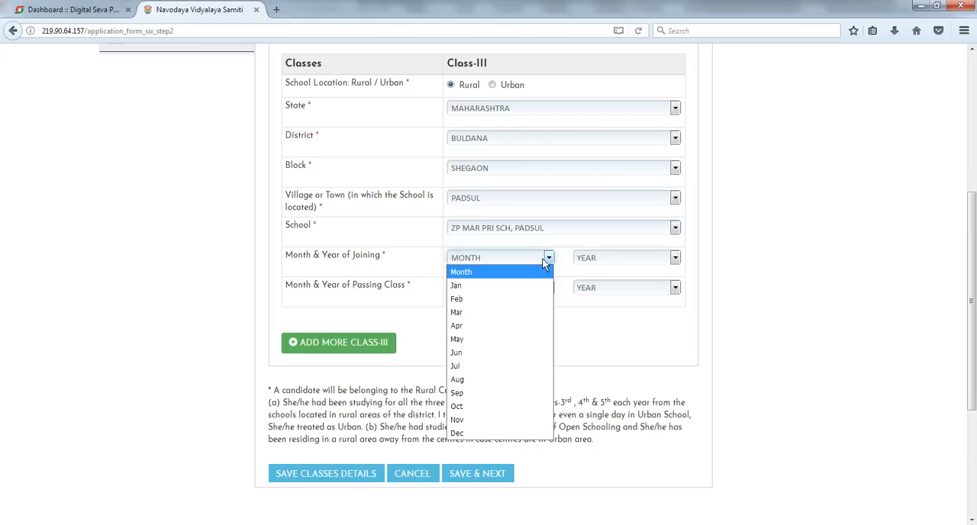
click(480, 343)
click(603, 259)
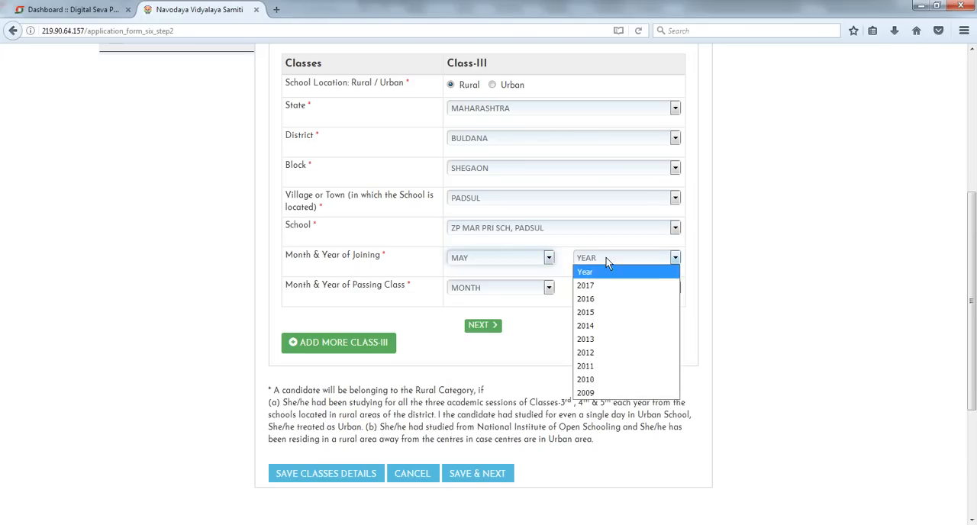
click(600, 312)
click(528, 287)
click(507, 368)
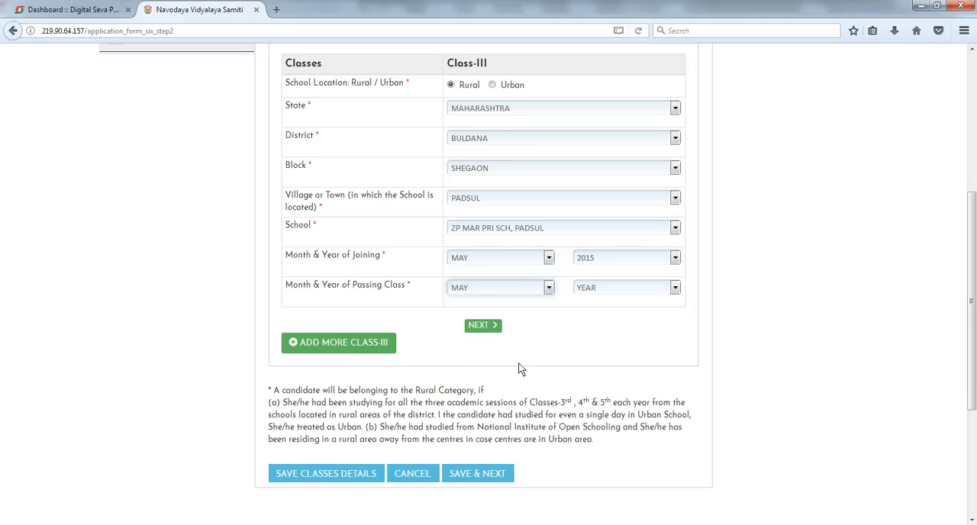
click(635, 287)
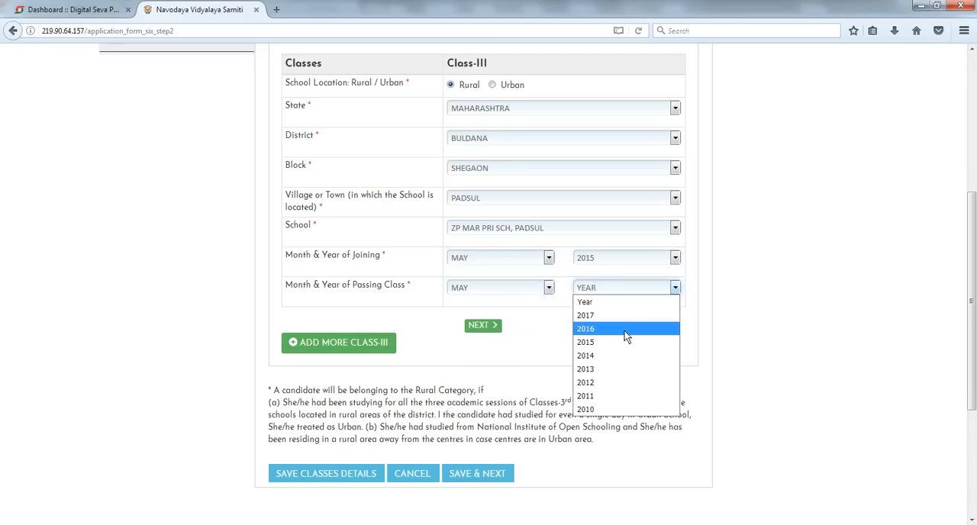
click(624, 330)
scroll(577, 312, up, 3)
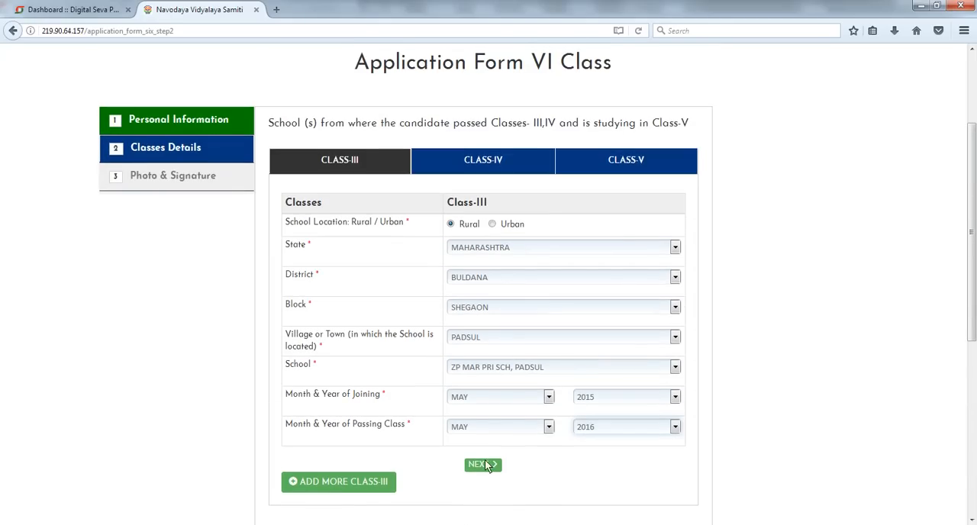
- Move on to the Class IV details and set its school location to Rural
click(484, 466)
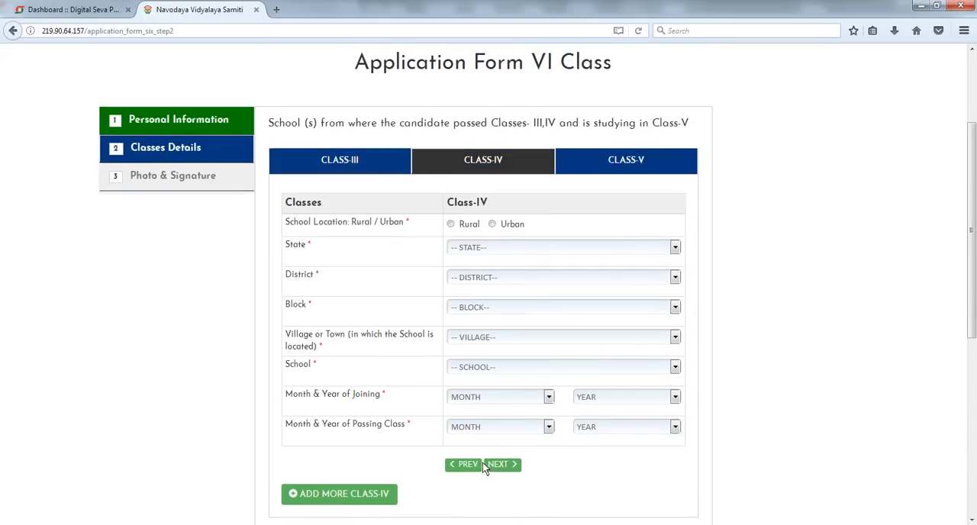
click(469, 225)
click(504, 229)
click(473, 226)
- Save the classes details and continue to the photo and signature page
click(952, 524)
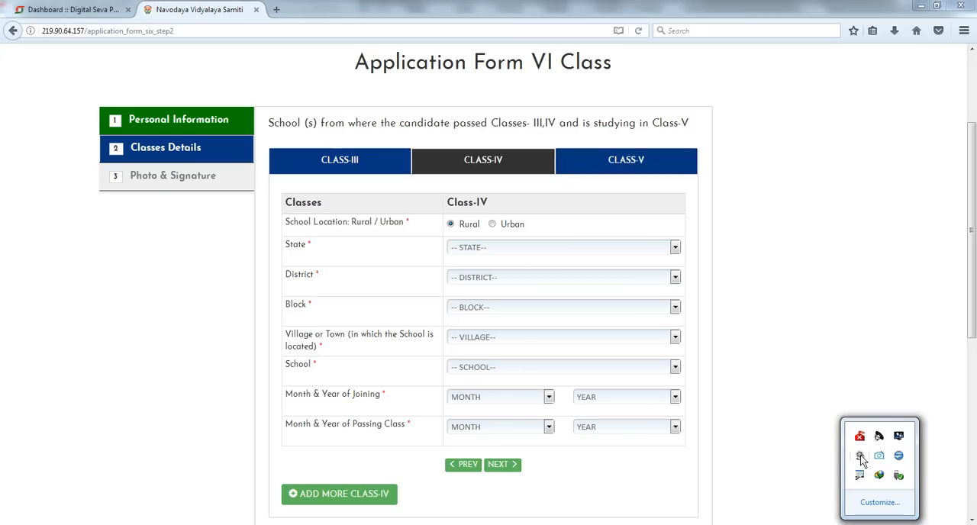
click(862, 462)
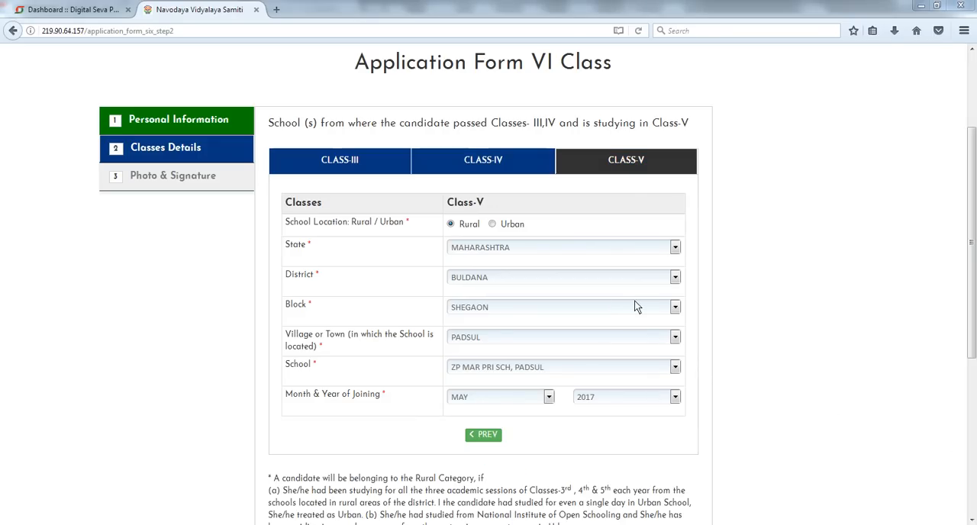
scroll(836, 328, down, 3)
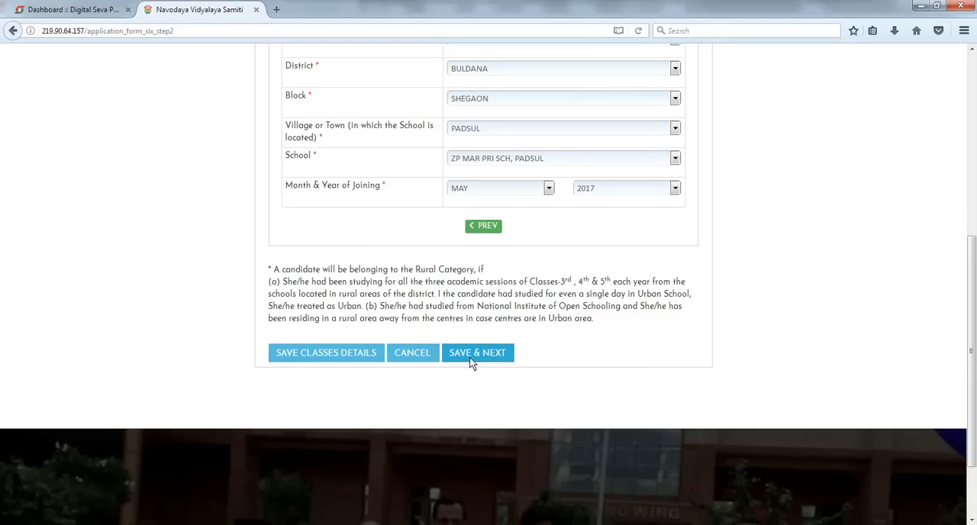
click(470, 360)
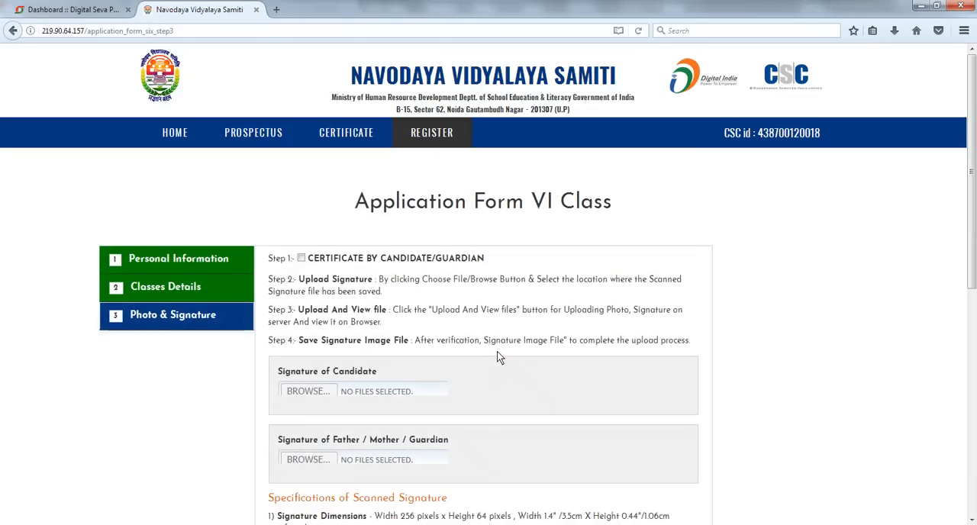
scroll(494, 355, down, 2)
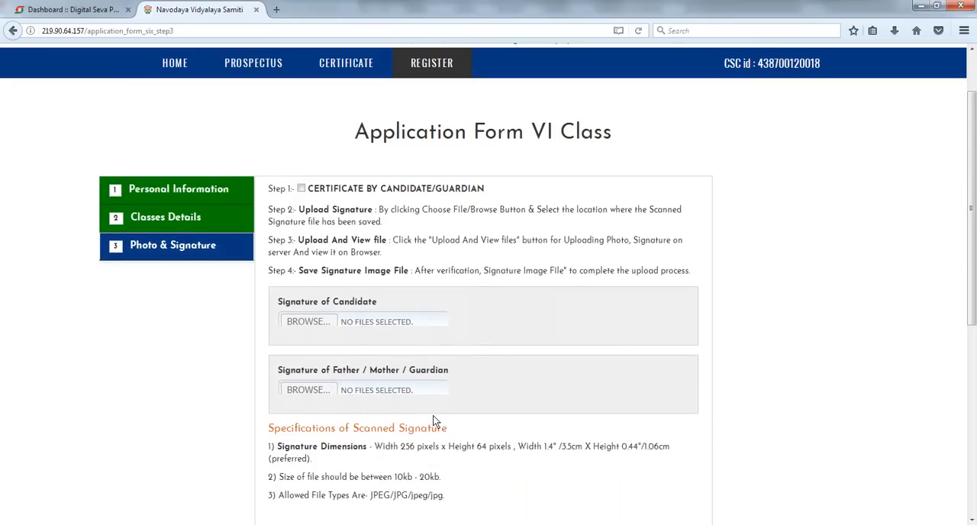
scroll(433, 413, down, 5)
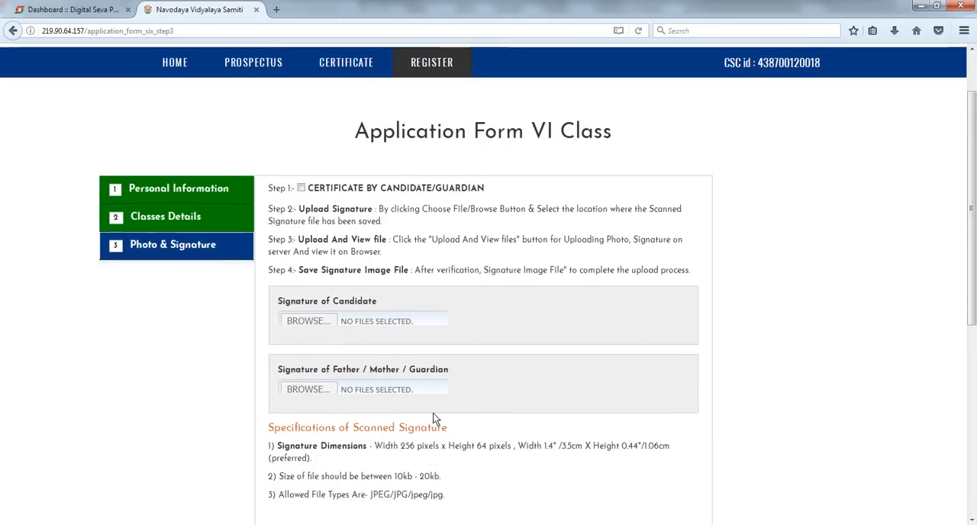
scroll(432, 413, up, 7)
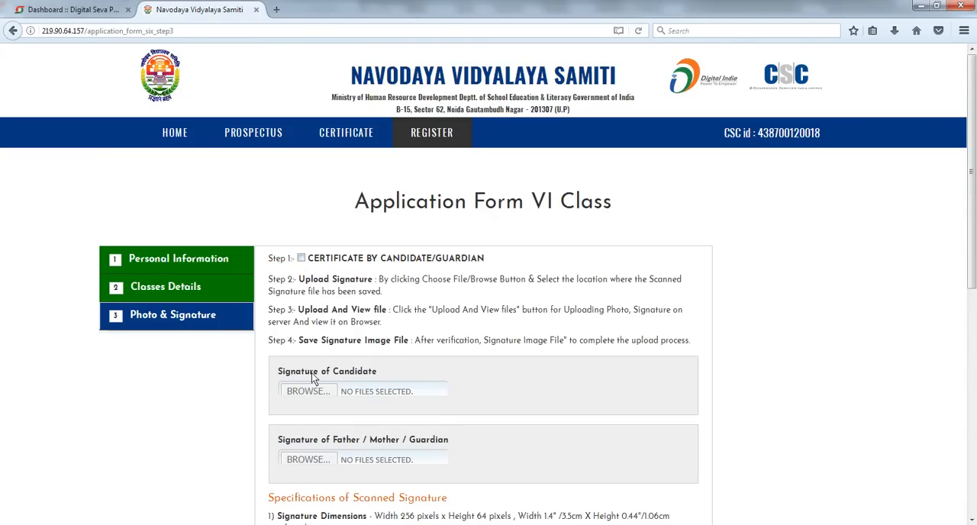
- Tick the Certificate by Candidate/Guardian declaration checkbox
click(302, 260)
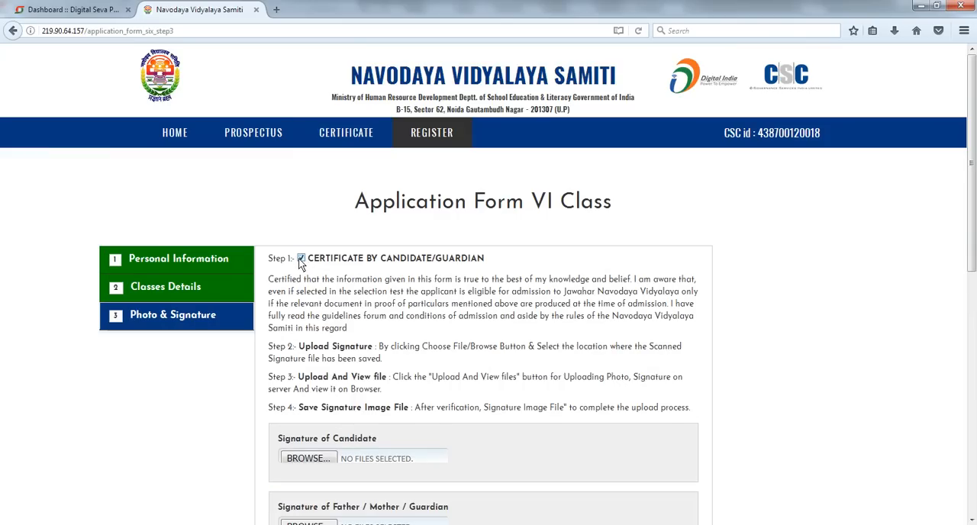
scroll(302, 263, down, 3)
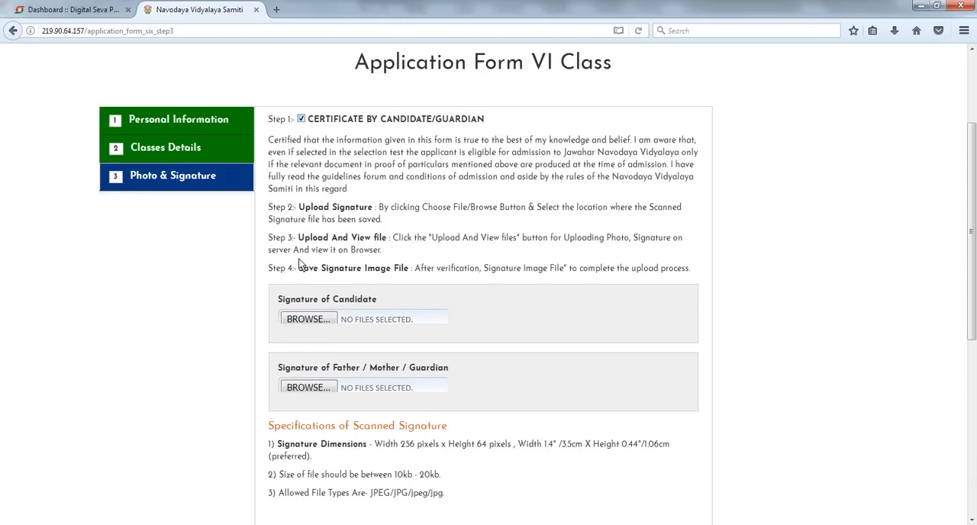
click(300, 119)
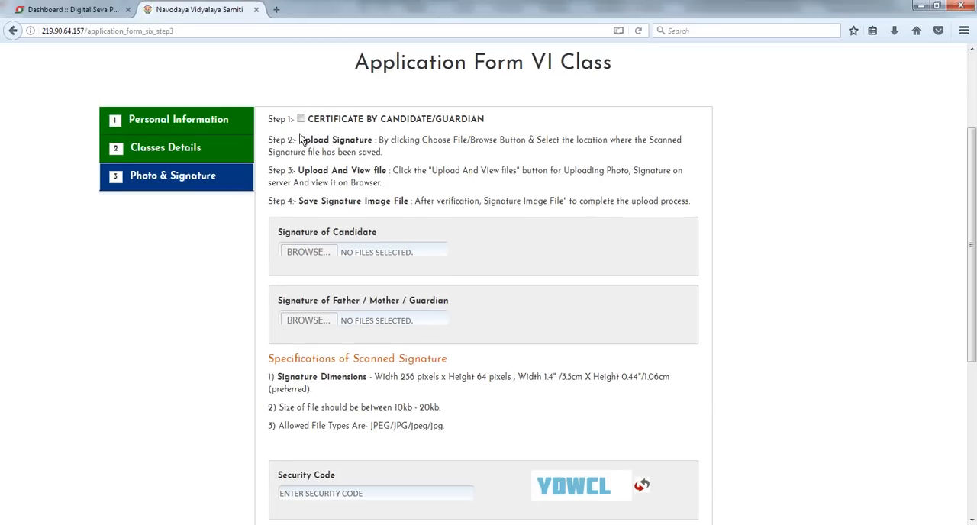
click(303, 86)
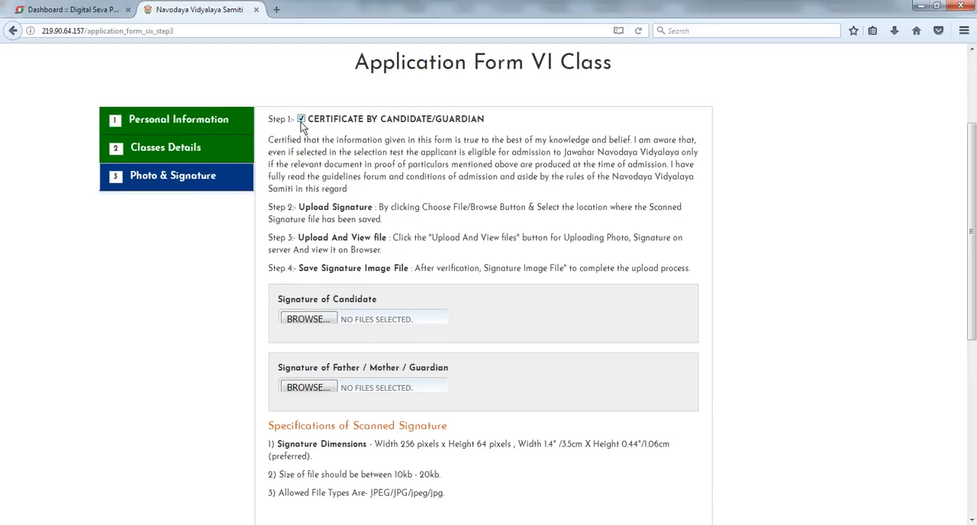
click(309, 319)
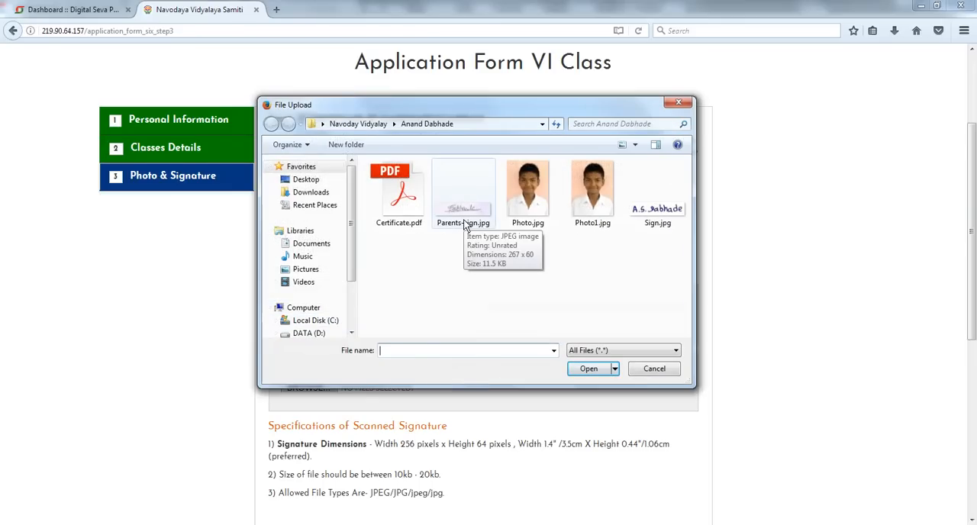
double_click(464, 221)
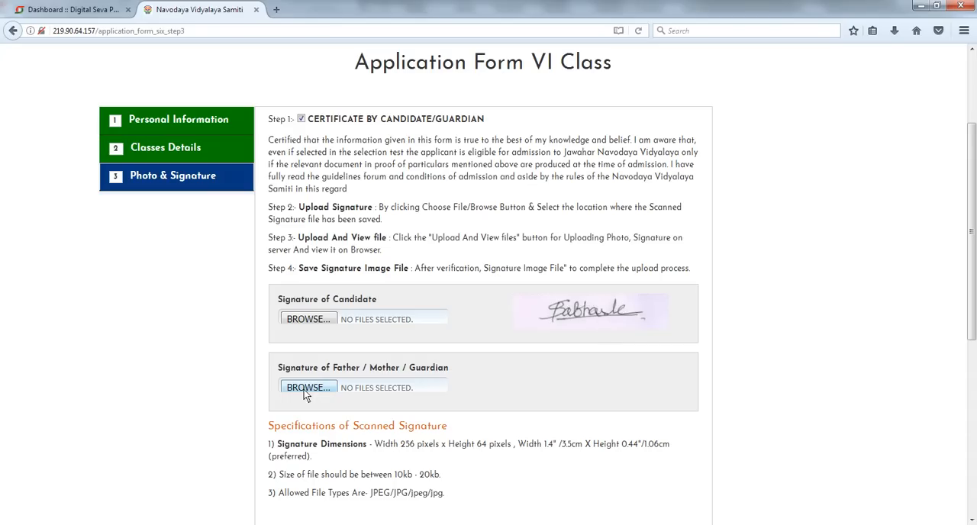
click(307, 319)
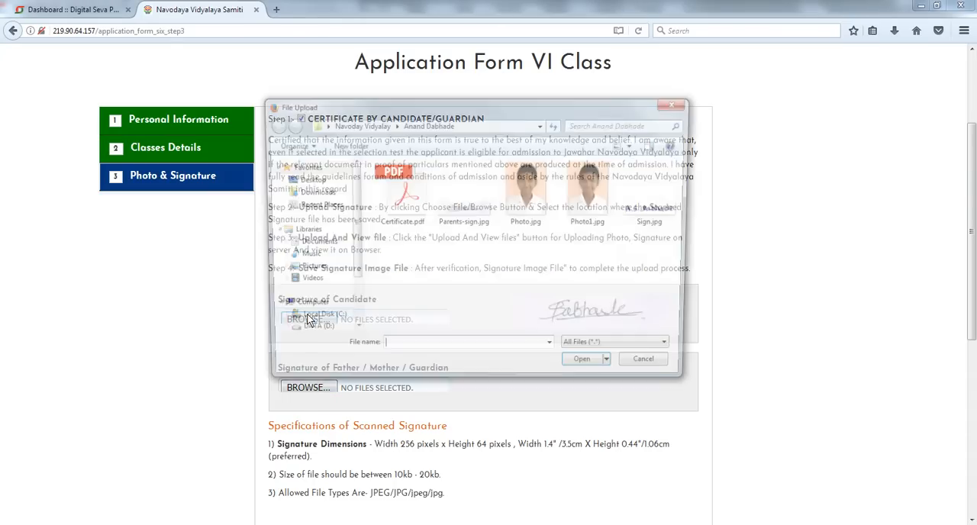
click(657, 198)
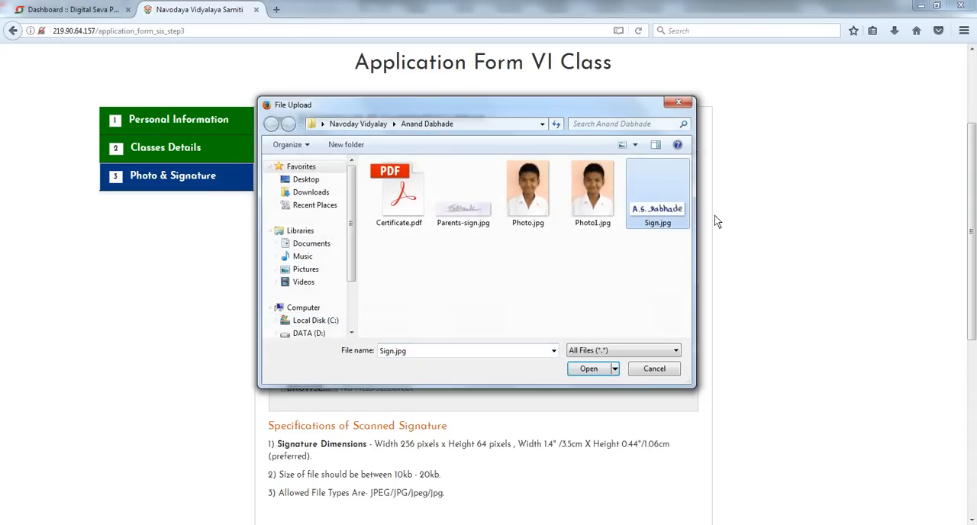
double_click(672, 204)
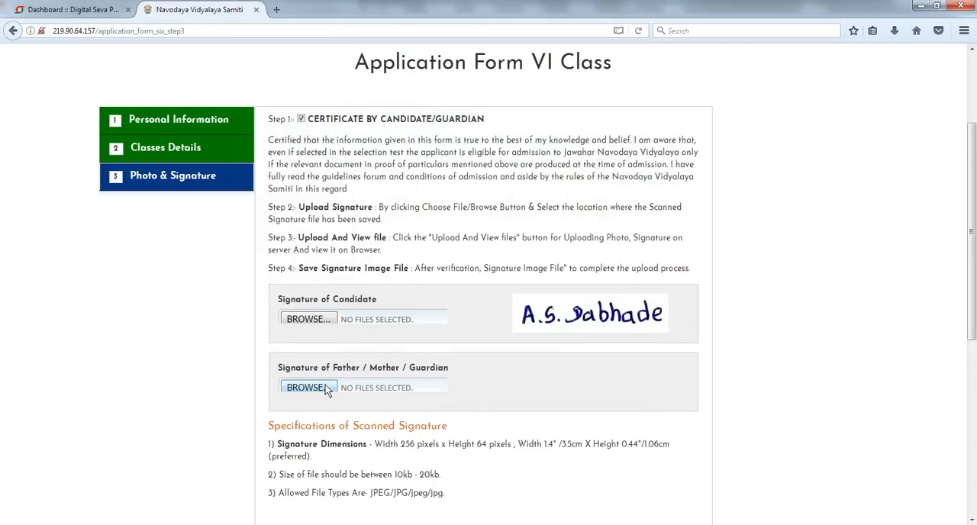
- Upload Parents-sign.jpg as the guardian's signature and save the page after entering the displayed security code
click(308, 388)
double_click(439, 205)
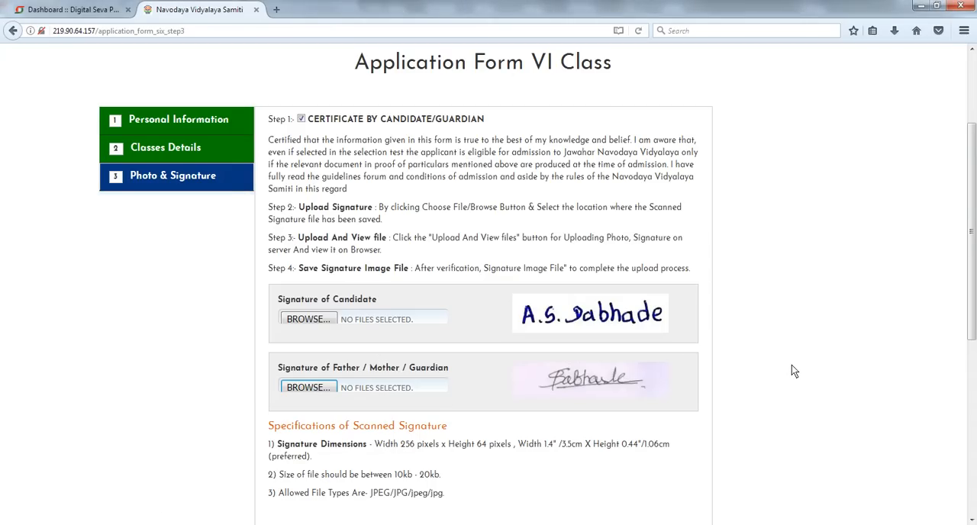
scroll(789, 368, down, 3)
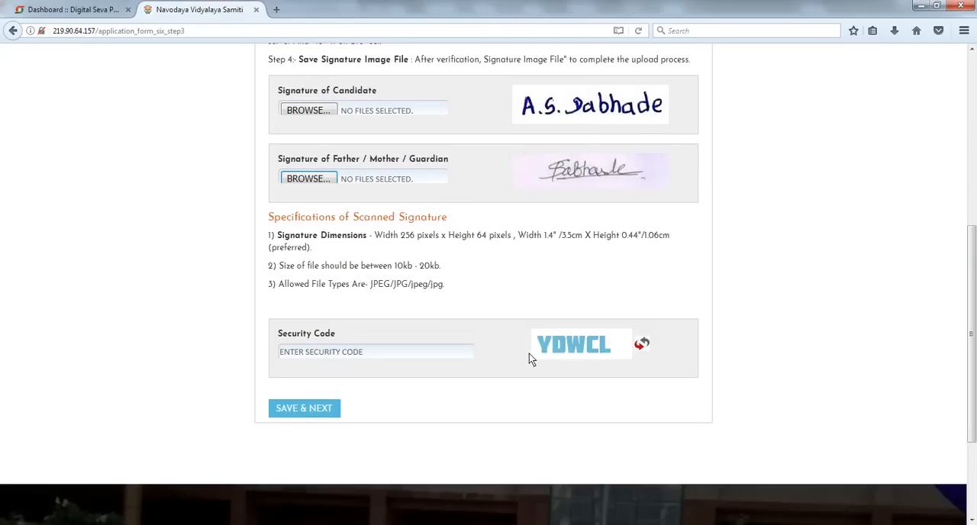
click(392, 355)
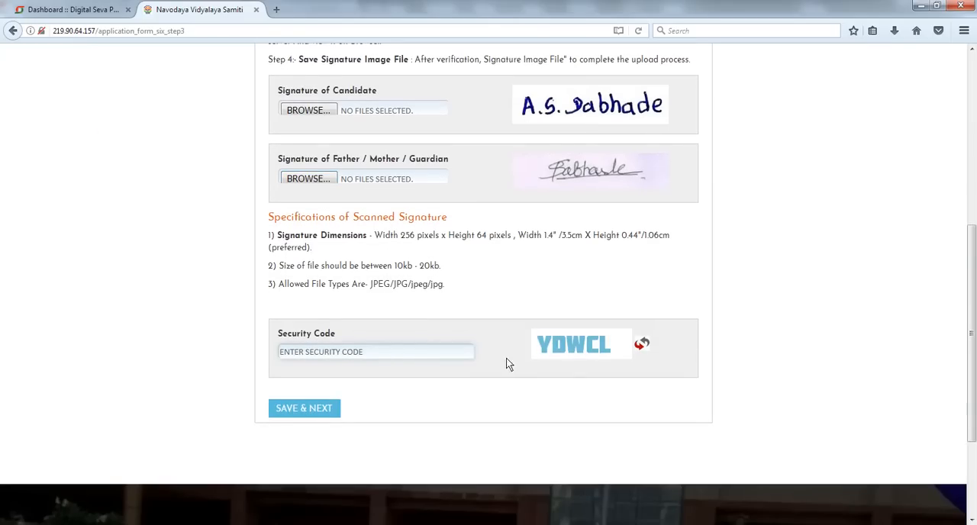
text(YDWCL)
click(313, 407)
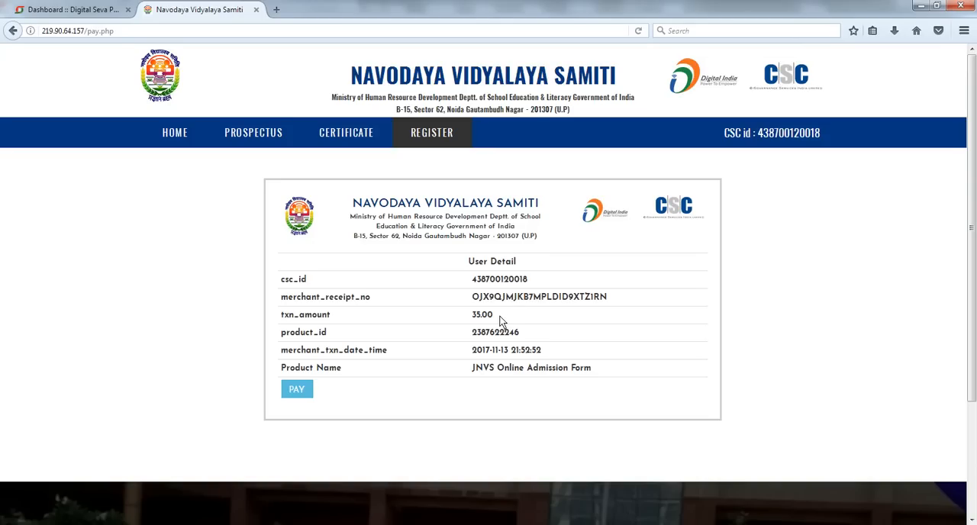
- Proceed to pay the application fee by wallet and validate it with the CSC wallet password
click(297, 390)
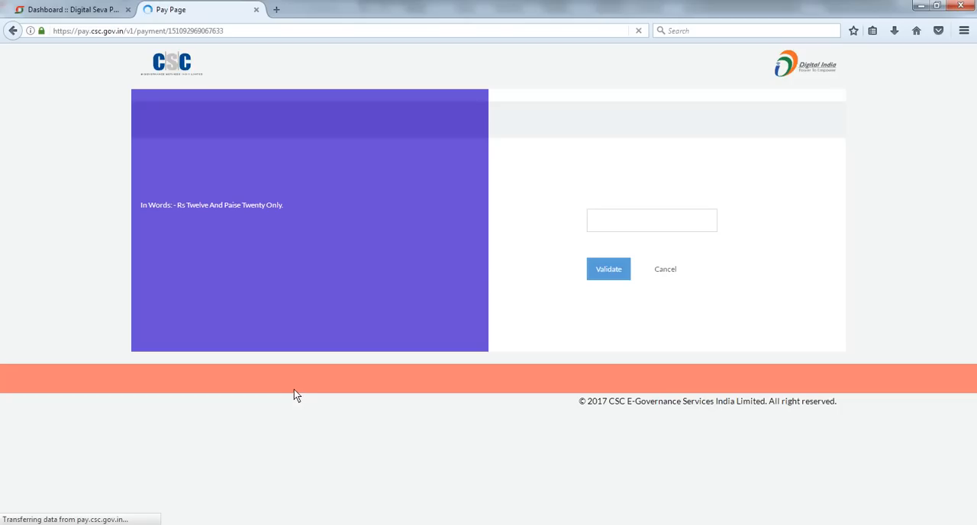
click(609, 223)
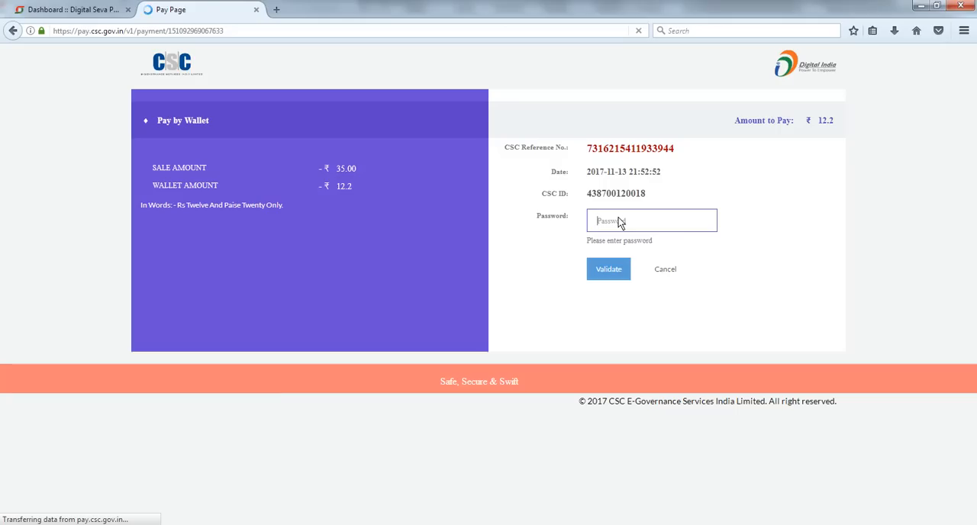
text(*****)
key(ctrl+a)
key(BackSpace)
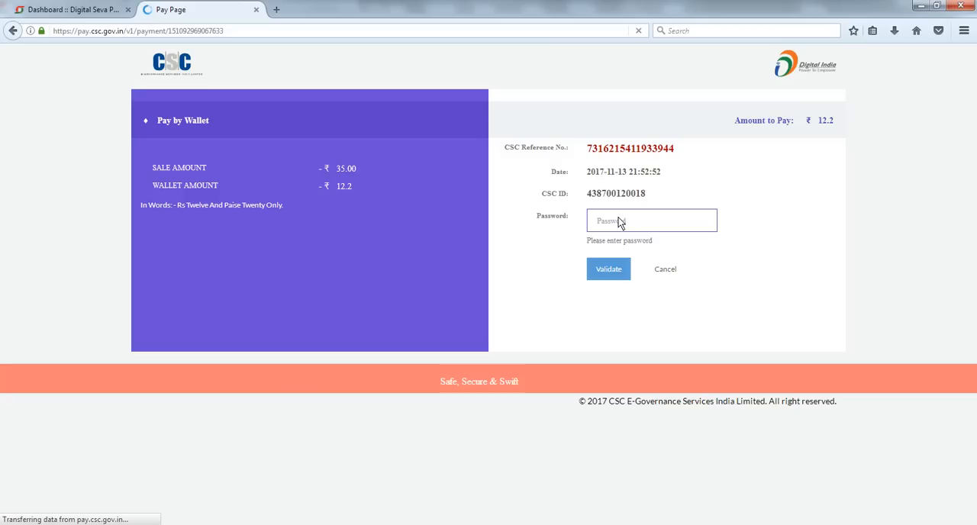
text(*****)
click(617, 274)
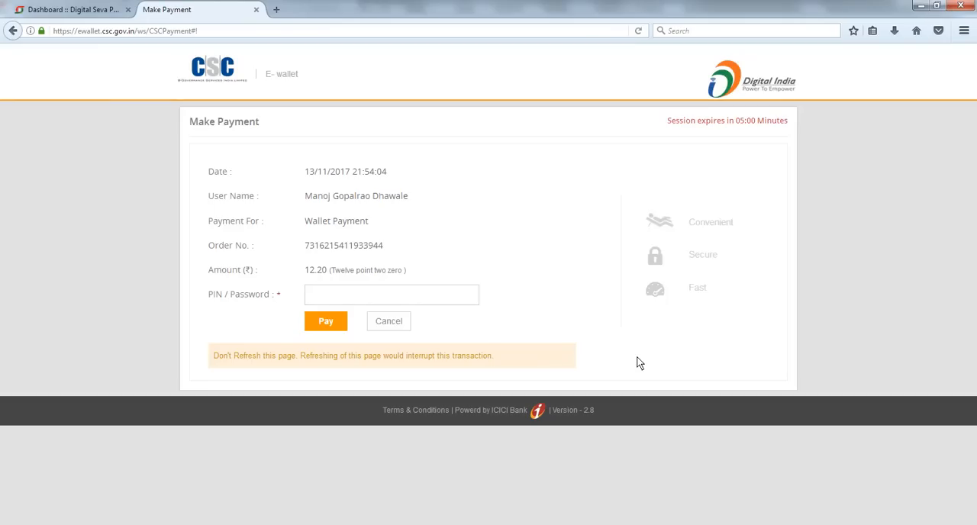
- Authorise the e-wallet payment with the PIN/password and continue the redirect back to the merchant site
click(411, 301)
text(******)
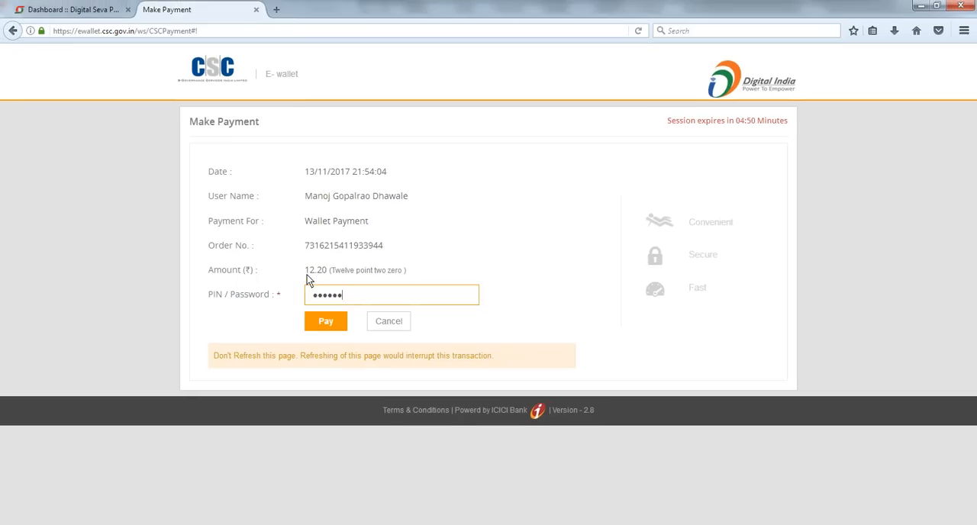
click(335, 325)
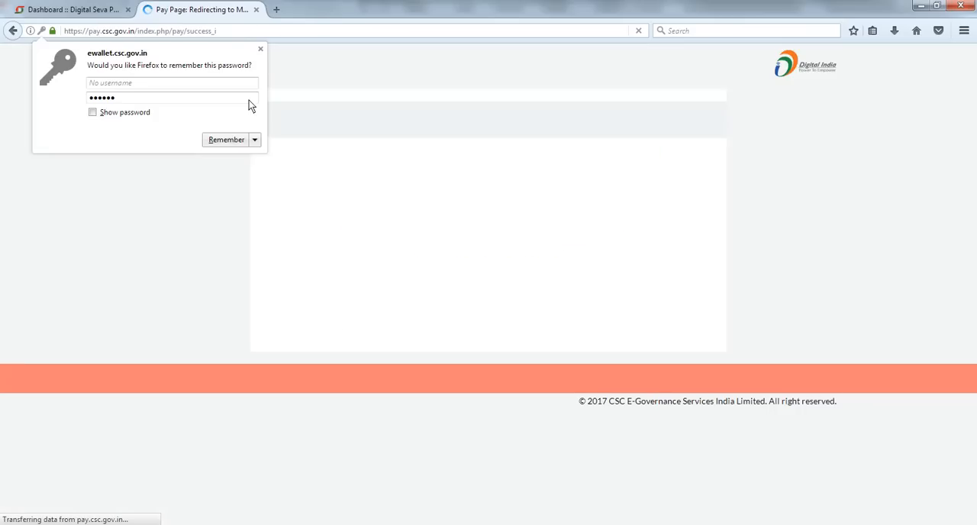
click(260, 49)
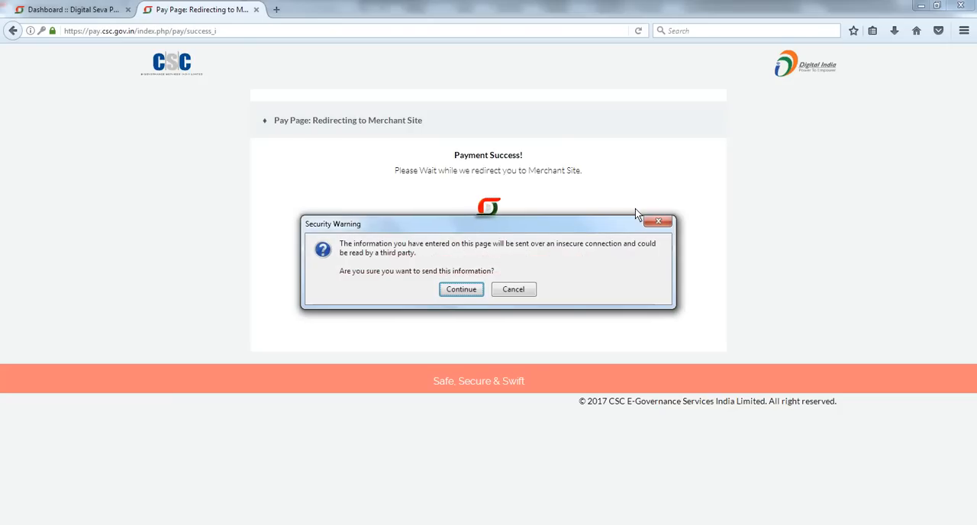
click(455, 292)
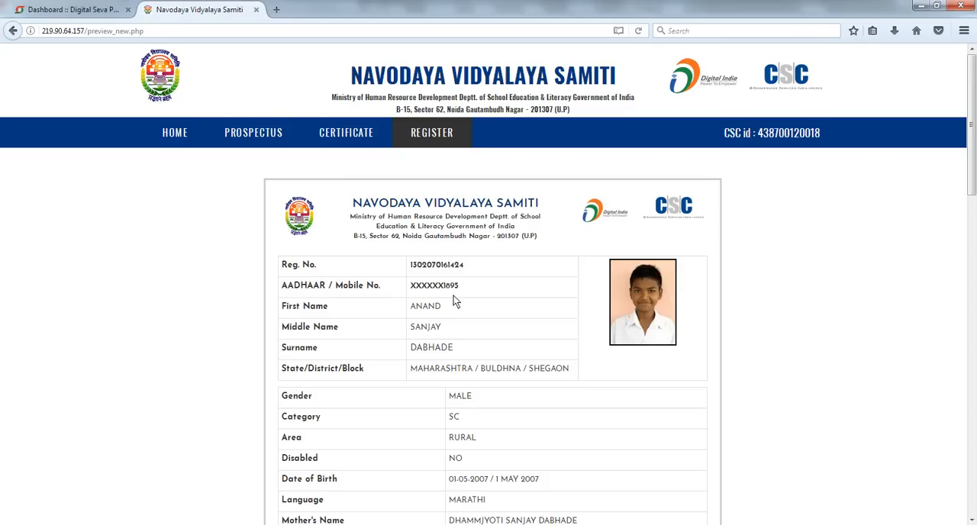
- Review the submitted application preview from top to bottom
scroll(453, 296, down, 3)
scroll(565, 304, down, 8)
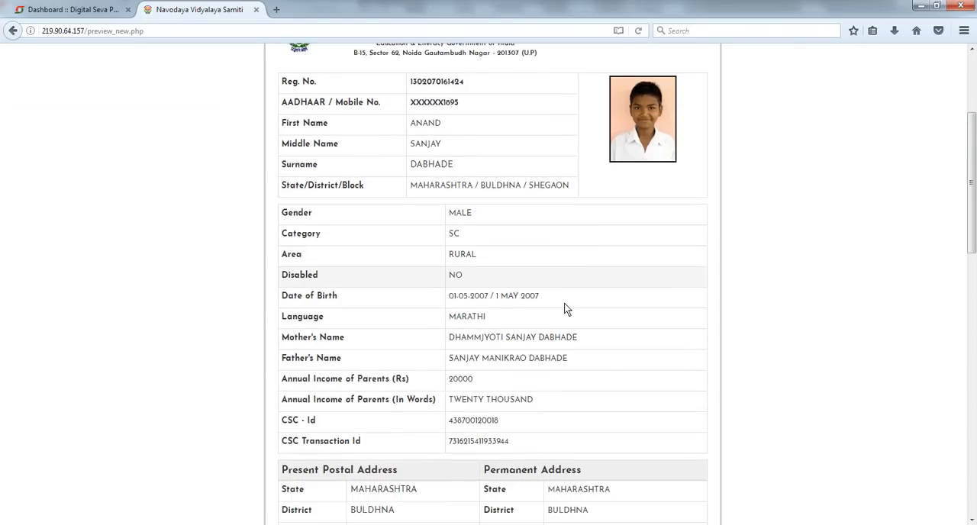
scroll(566, 310, down, 3)
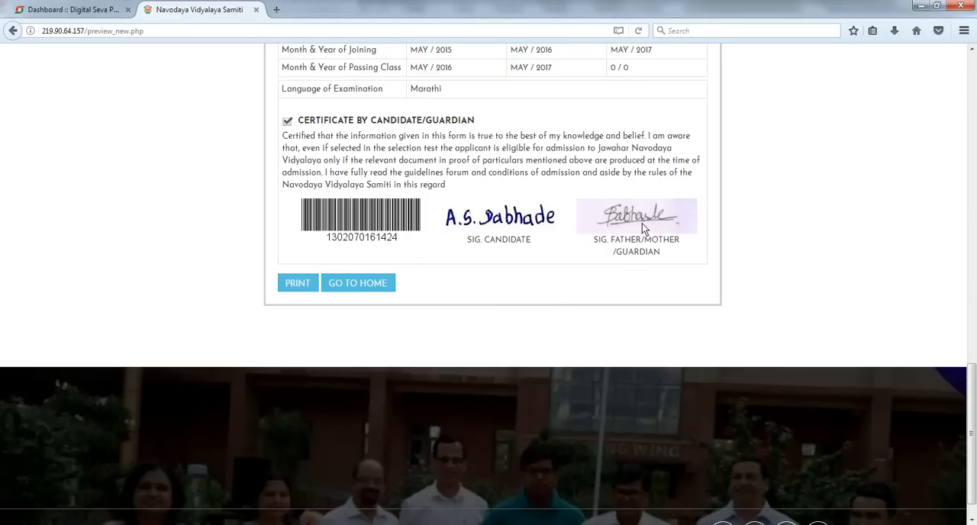
scroll(642, 223, up, 2)
scroll(639, 228, up, 4)
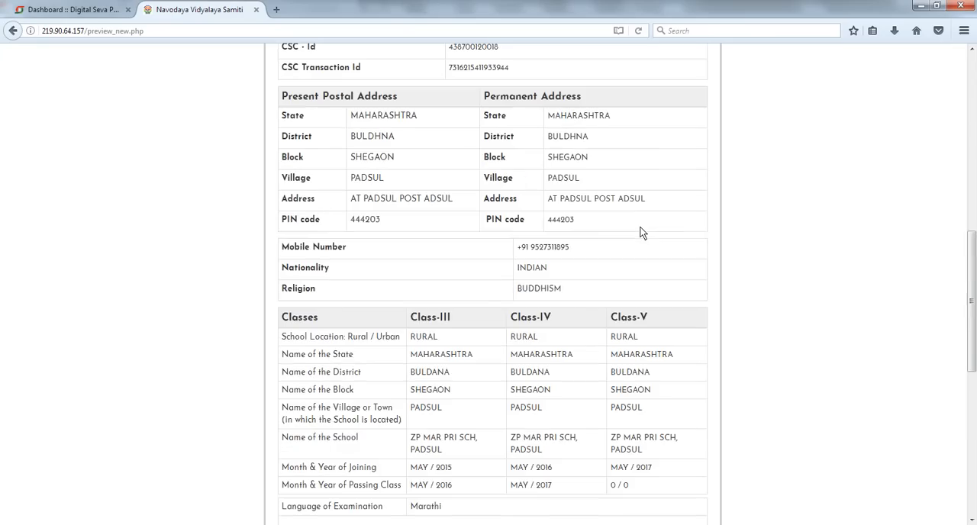
scroll(640, 229, up, 2)
scroll(640, 235, up, 3)
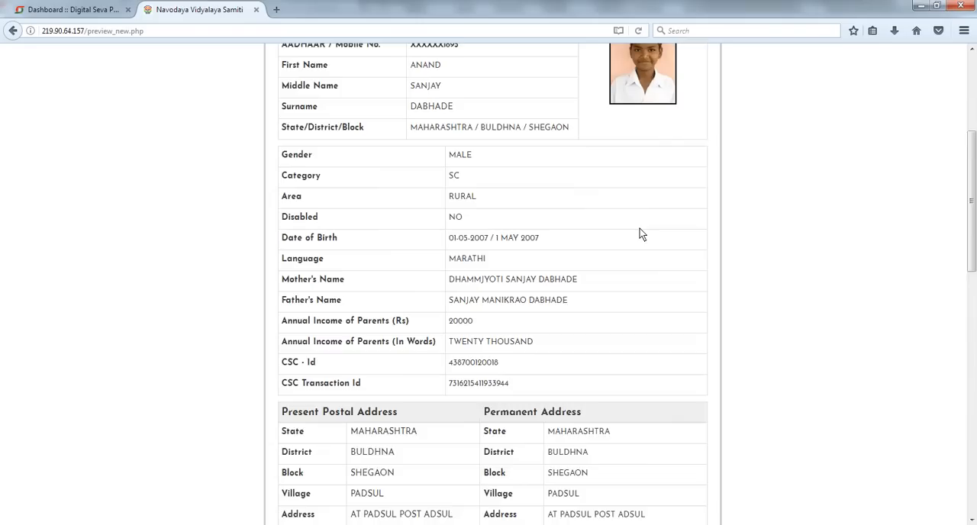
scroll(640, 235, up, 2)
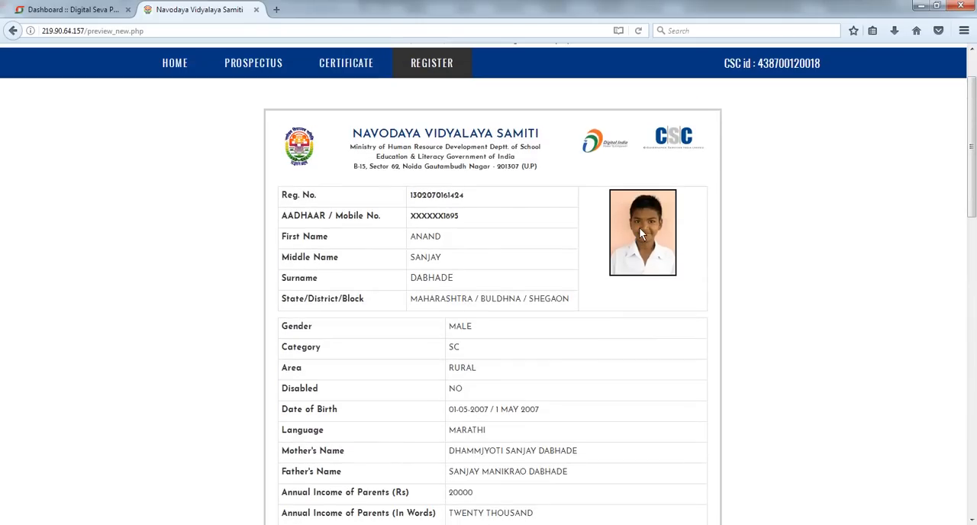
scroll(639, 232, up, 2)
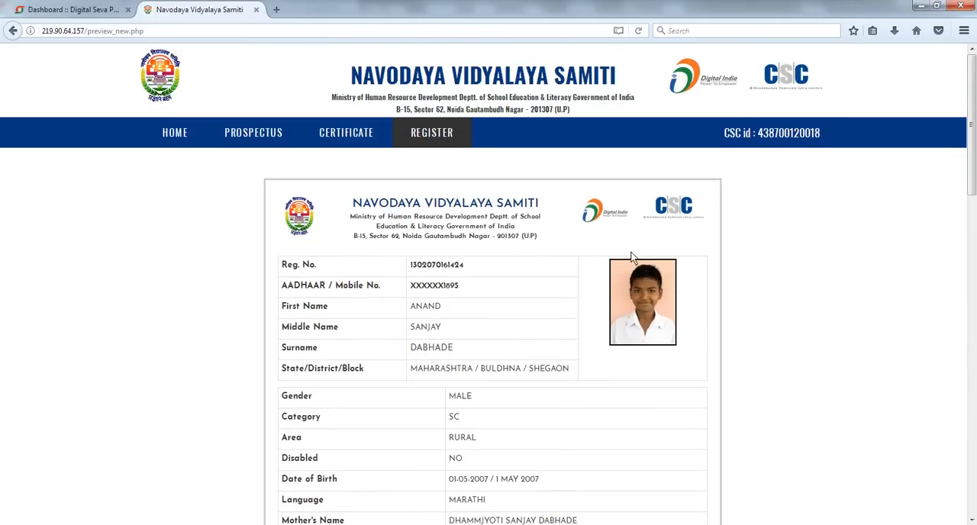
scroll(284, 380, down, 2)
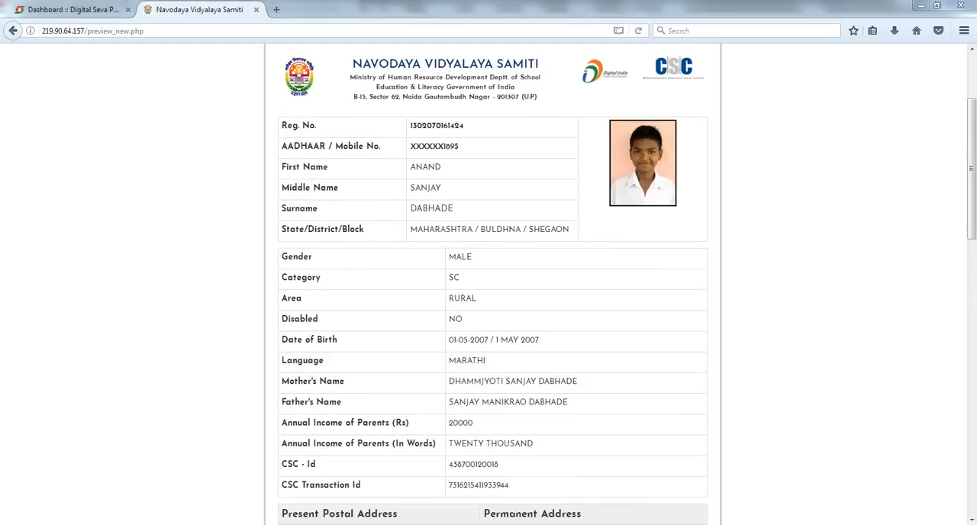
- Switch to Adobe Acrobat to compare the preview against the candidate's Certificate.pdf, and return to the browser
mouse_move(183, 513)
click(178, 490)
scroll(391, 363, up, 5)
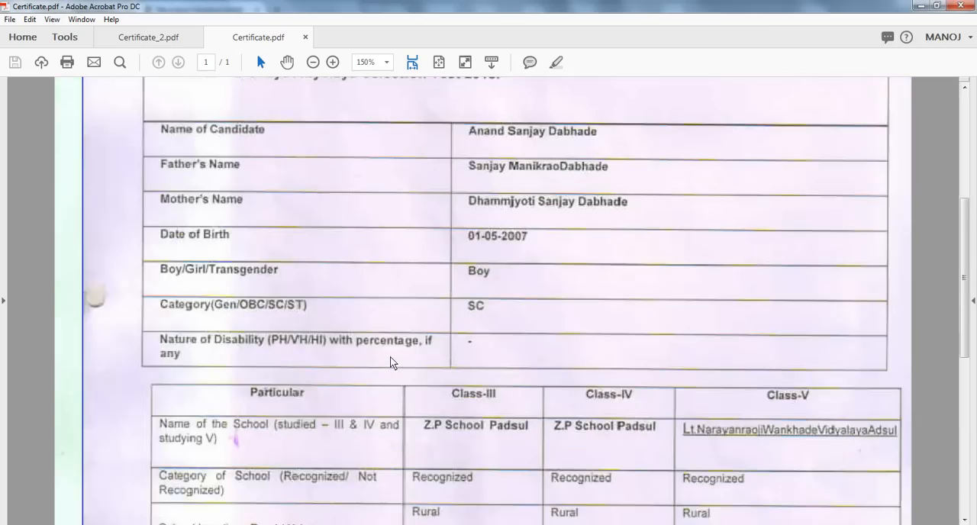
scroll(391, 363, up, 3)
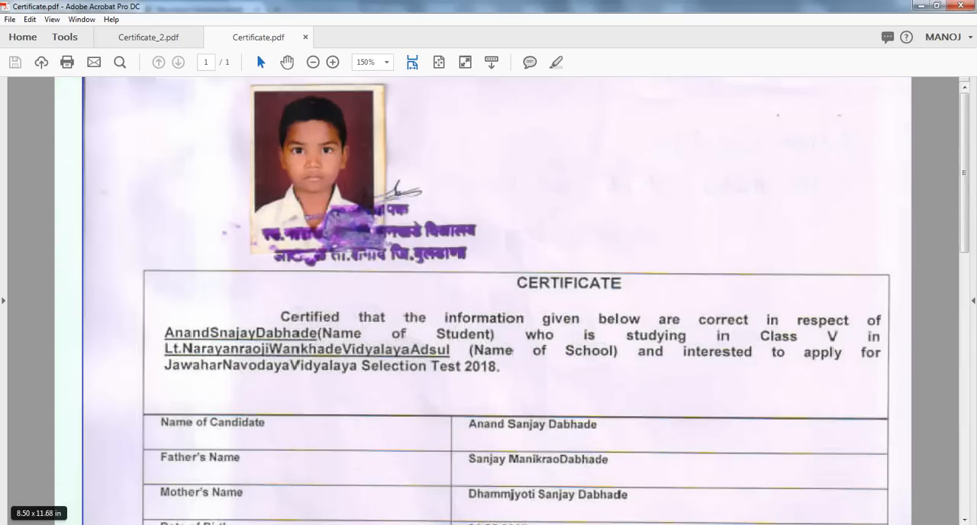
click(93, 524)
- Print the submitted application preview, sending it to the Print To PDF printer
scroll(469, 332, up, 3)
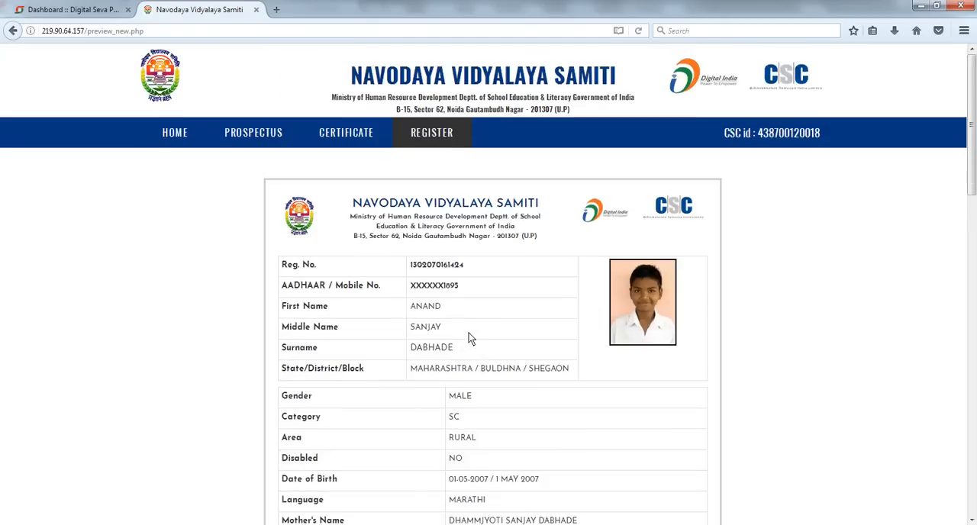
scroll(467, 332, down, 6)
scroll(468, 338, down, 6)
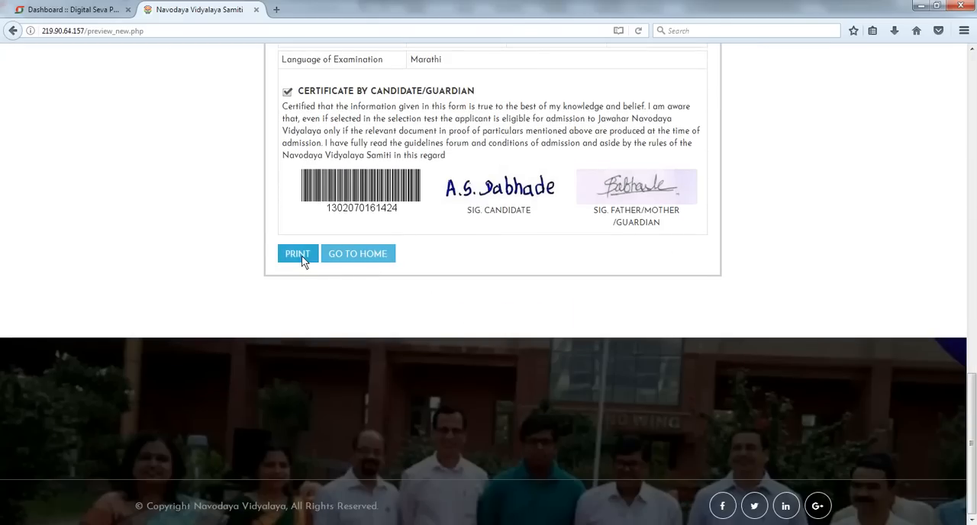
click(298, 254)
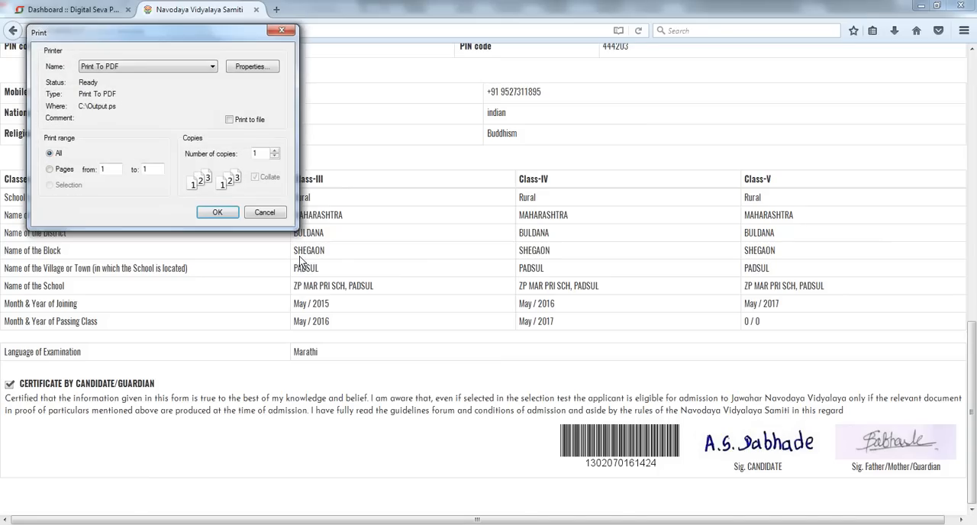
click(217, 213)
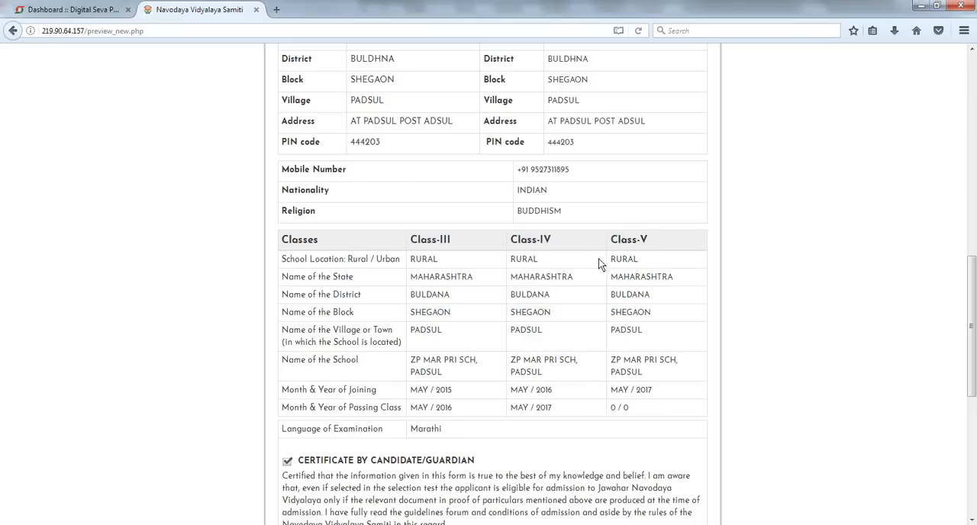
- Save the printed PDF as Ap in the candidate's folder inside Navoday Vidyalay
click(619, 248)
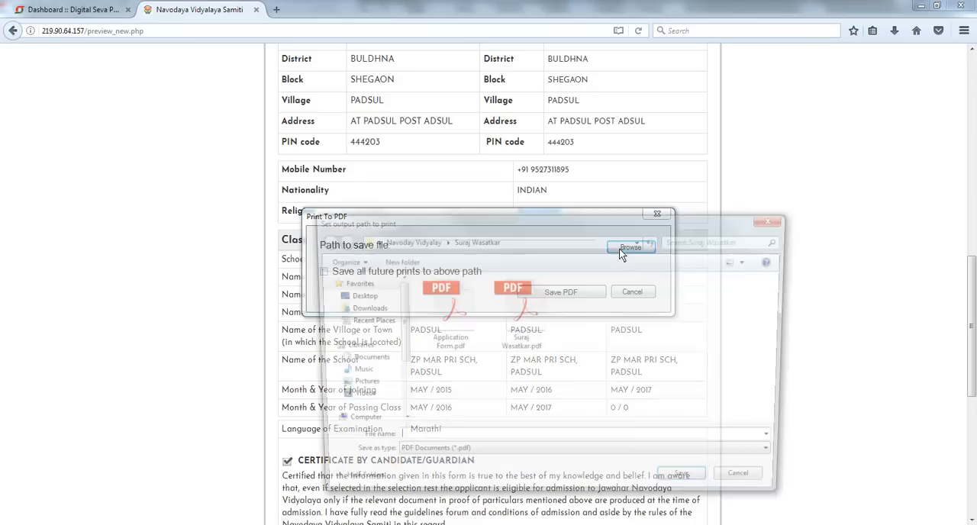
click(427, 240)
click(432, 298)
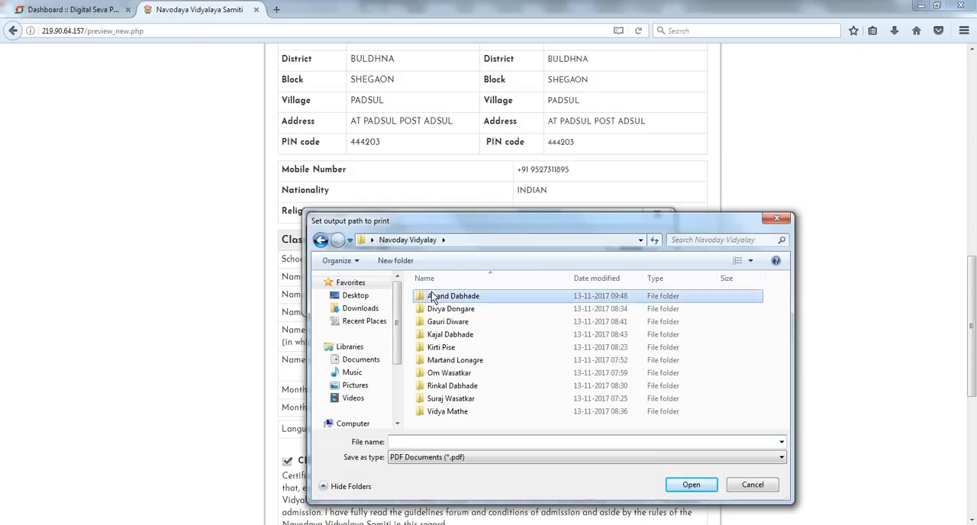
double_click(432, 297)
click(515, 441)
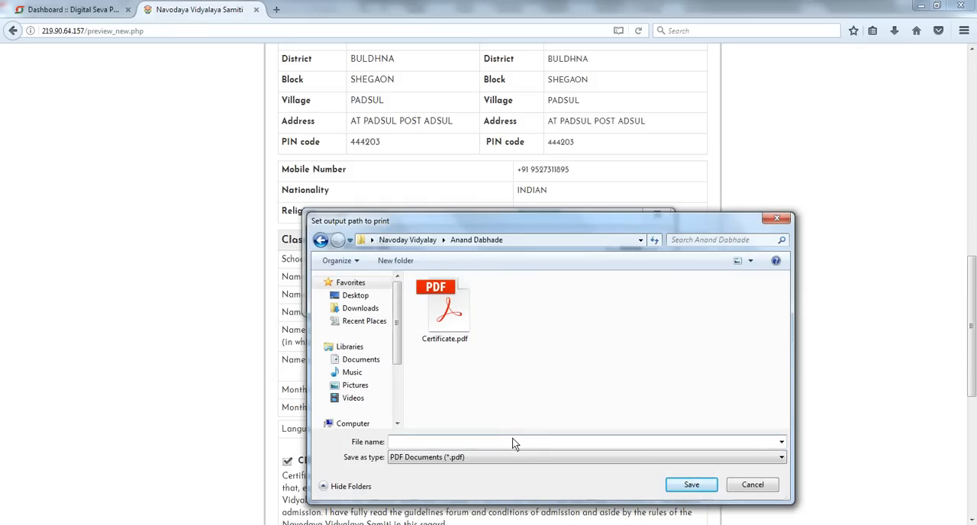
text(Application Print)
key(Return)
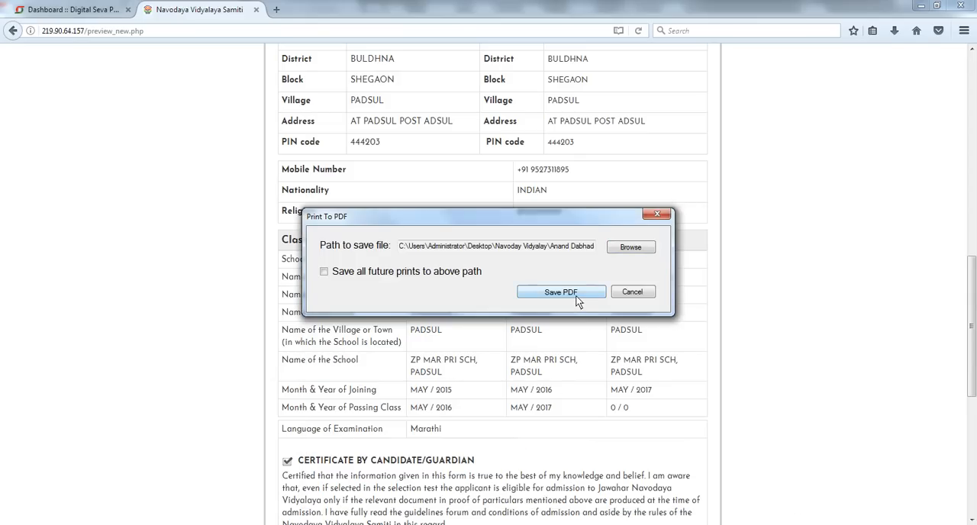
click(575, 297)
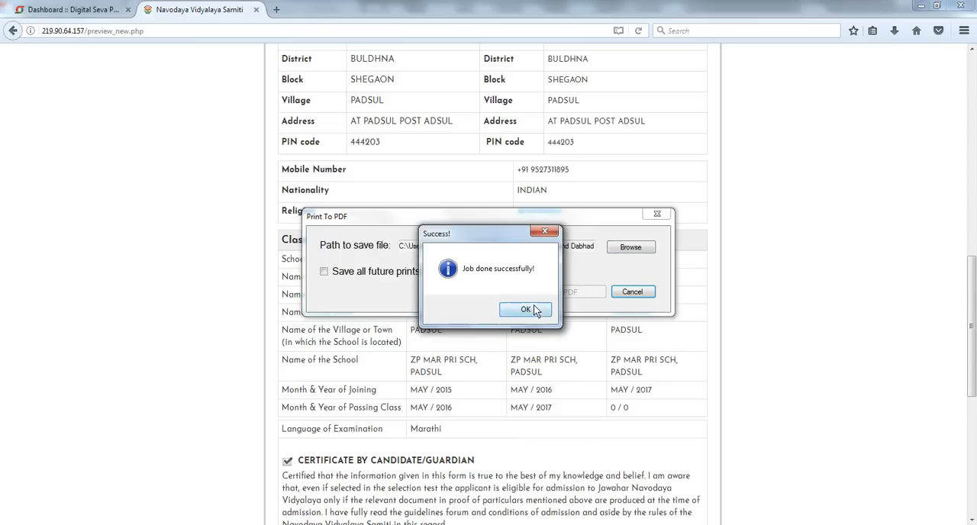
click(542, 309)
- Scroll through the application preview once more to review it
scroll(698, 331, up, 15)
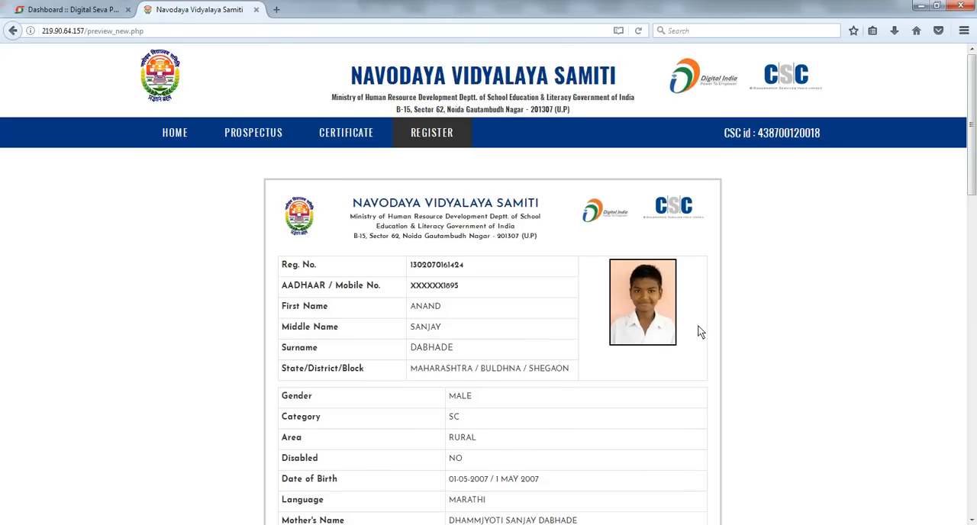
scroll(698, 331, down, 3)
scroll(696, 331, up, 3)
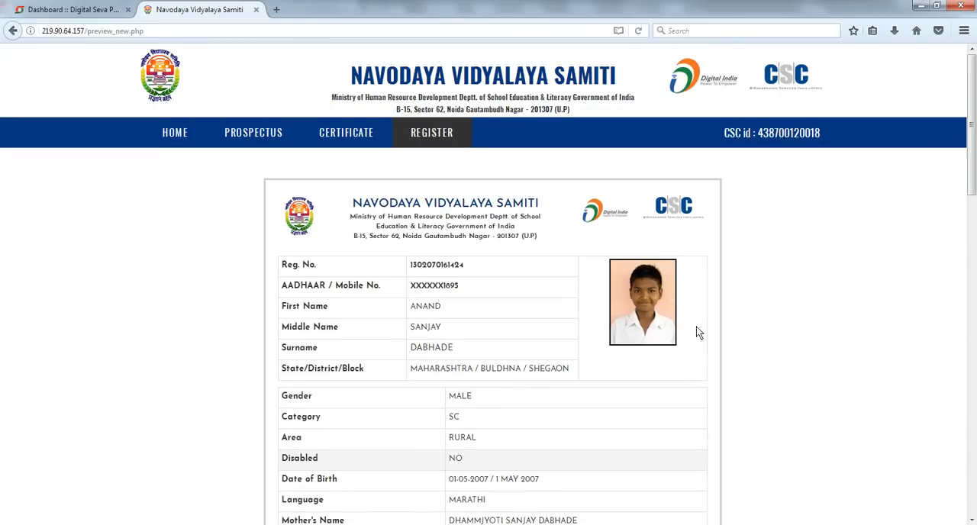
scroll(694, 331, down, 19)
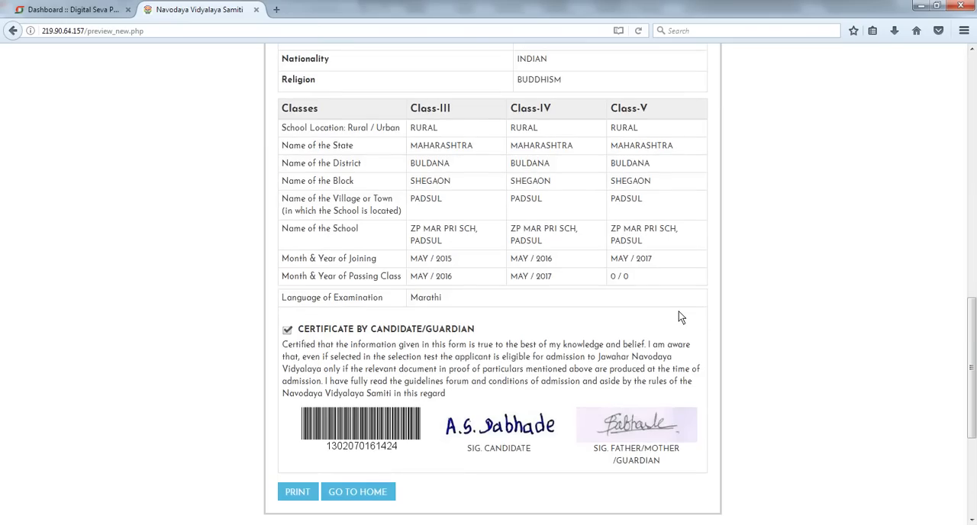
scroll(676, 317, up, 9)
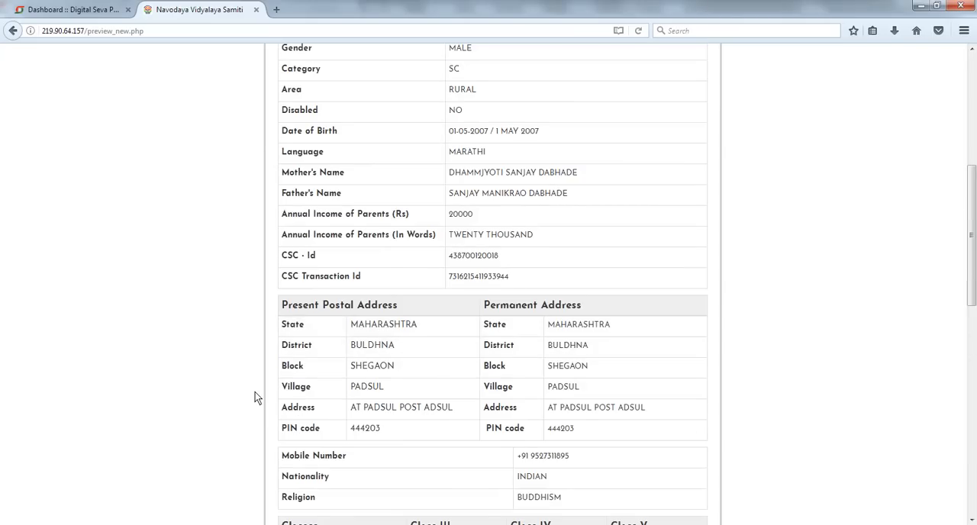
key(alt+Tab)
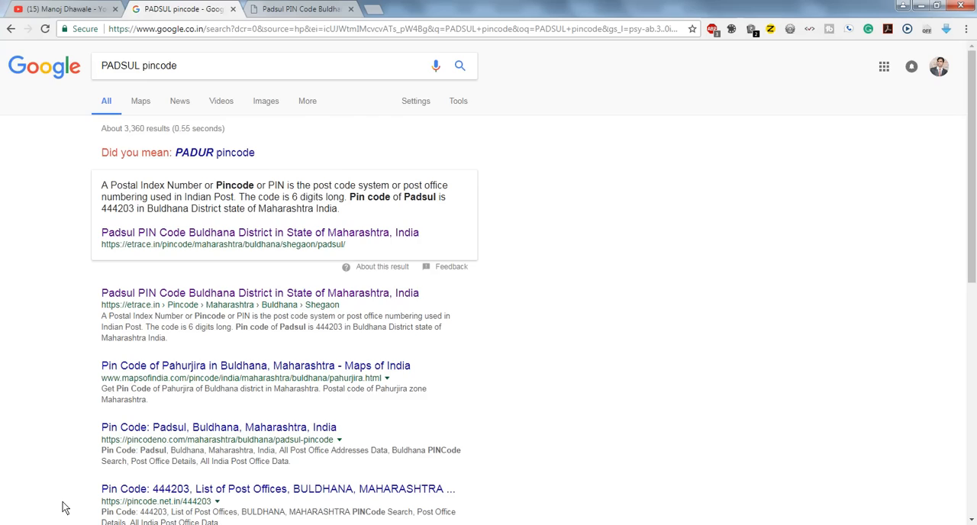
click(84, 9)
scroll(825, 301, down, 5)
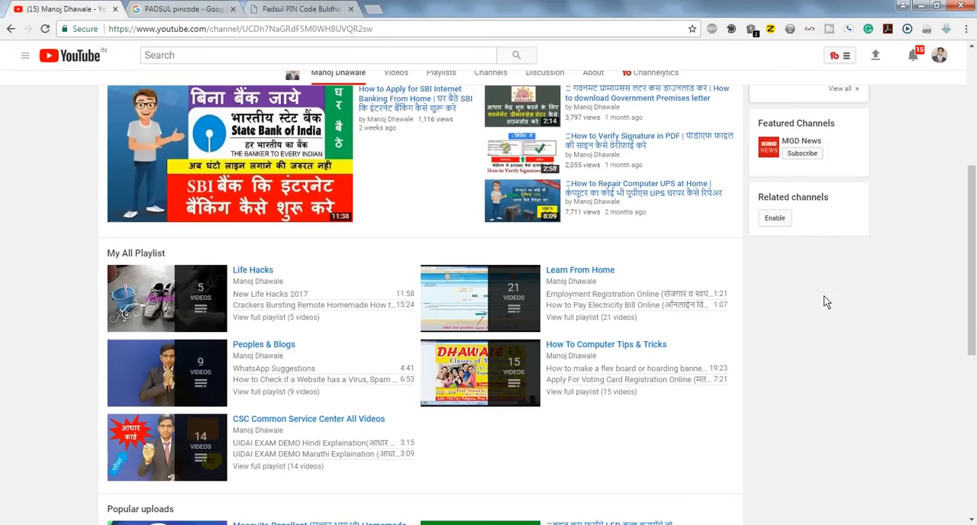
scroll(822, 303, down, 3)
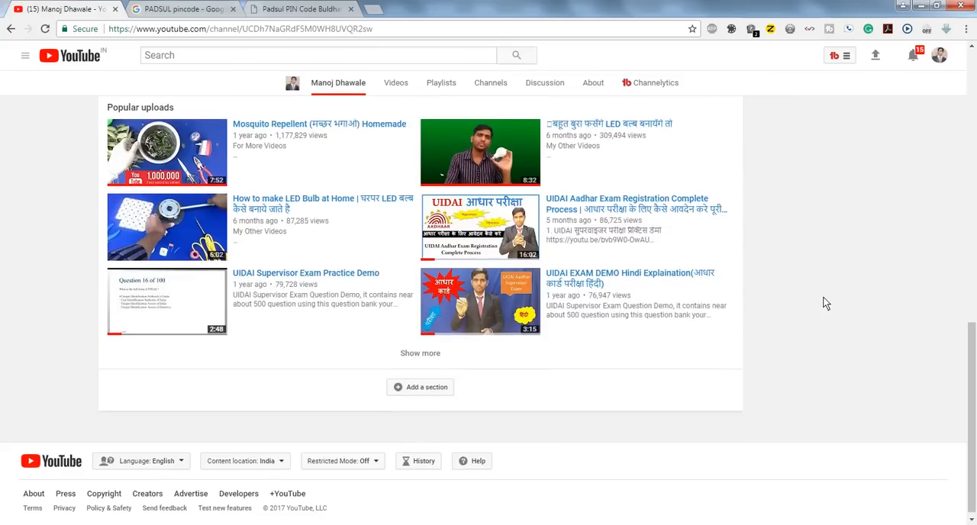
scroll(823, 303, up, 7)
scroll(822, 298, up, 2)
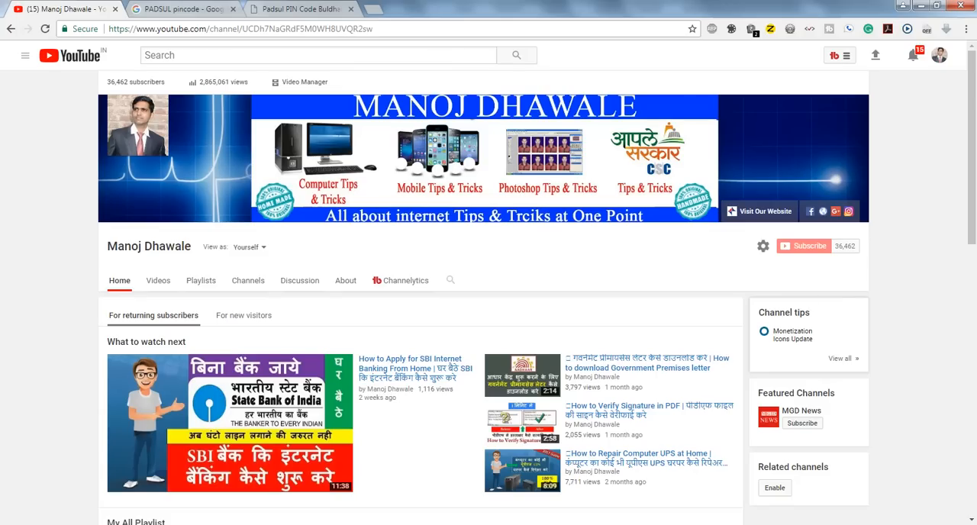
click(880, 524)
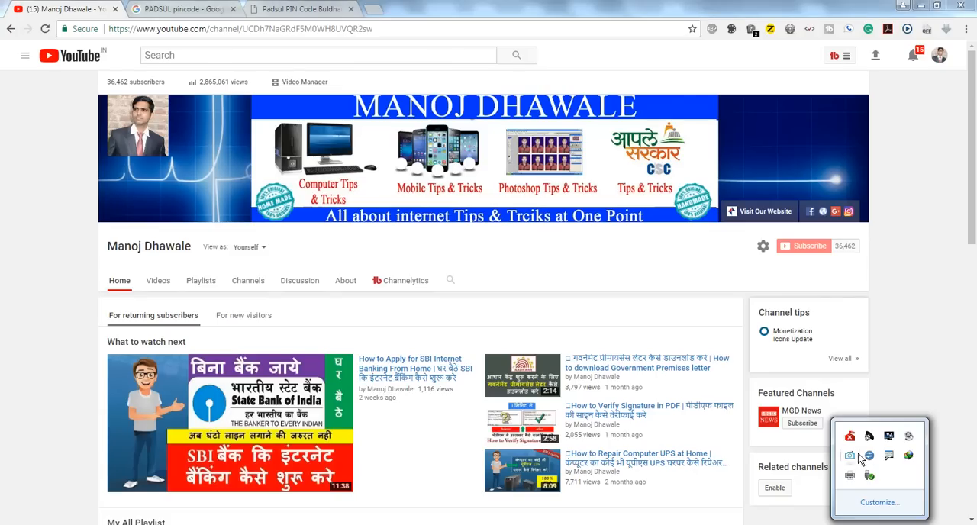